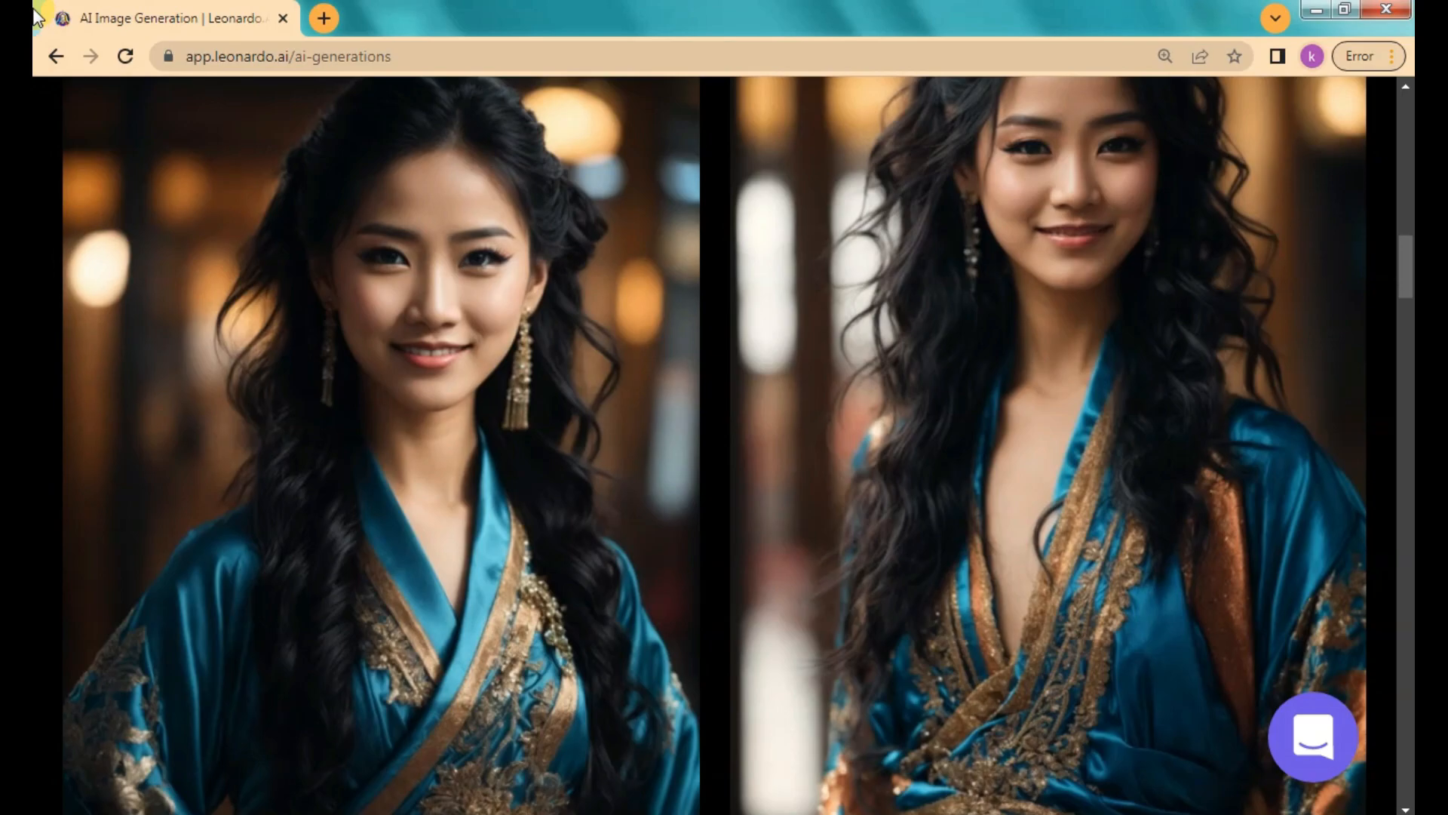
# Step: Look through the generated portrait images of women in blue and gold robes on the AI generations page
pyautogui.scroll(-4, 1326, 284)
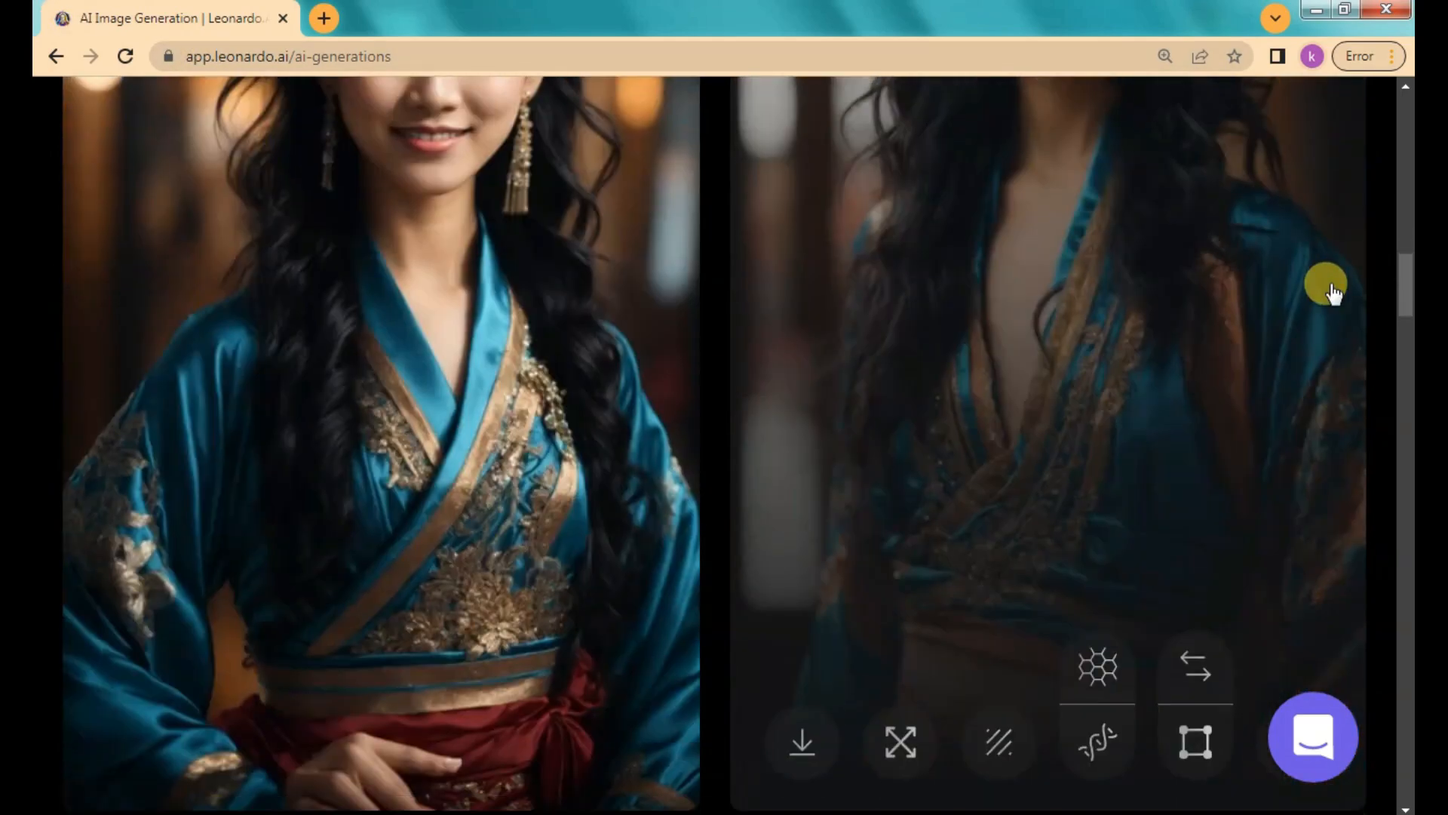
pyautogui.scroll(-5, 898, 765)
pyautogui.scroll(-4, 659, 705)
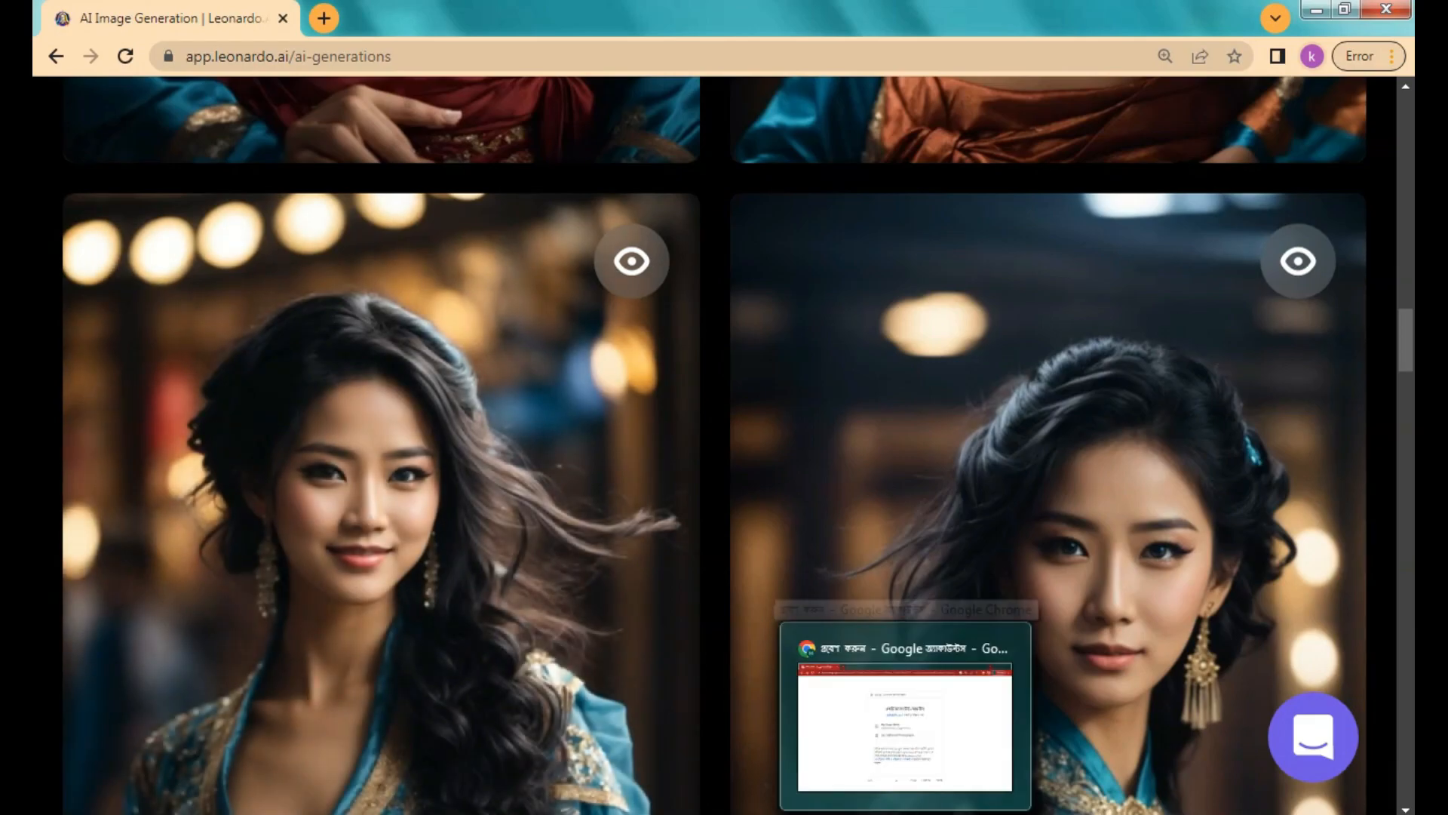
pyautogui.scroll(-3, 1229, 649)
pyautogui.scroll(-9, 1241, 656)
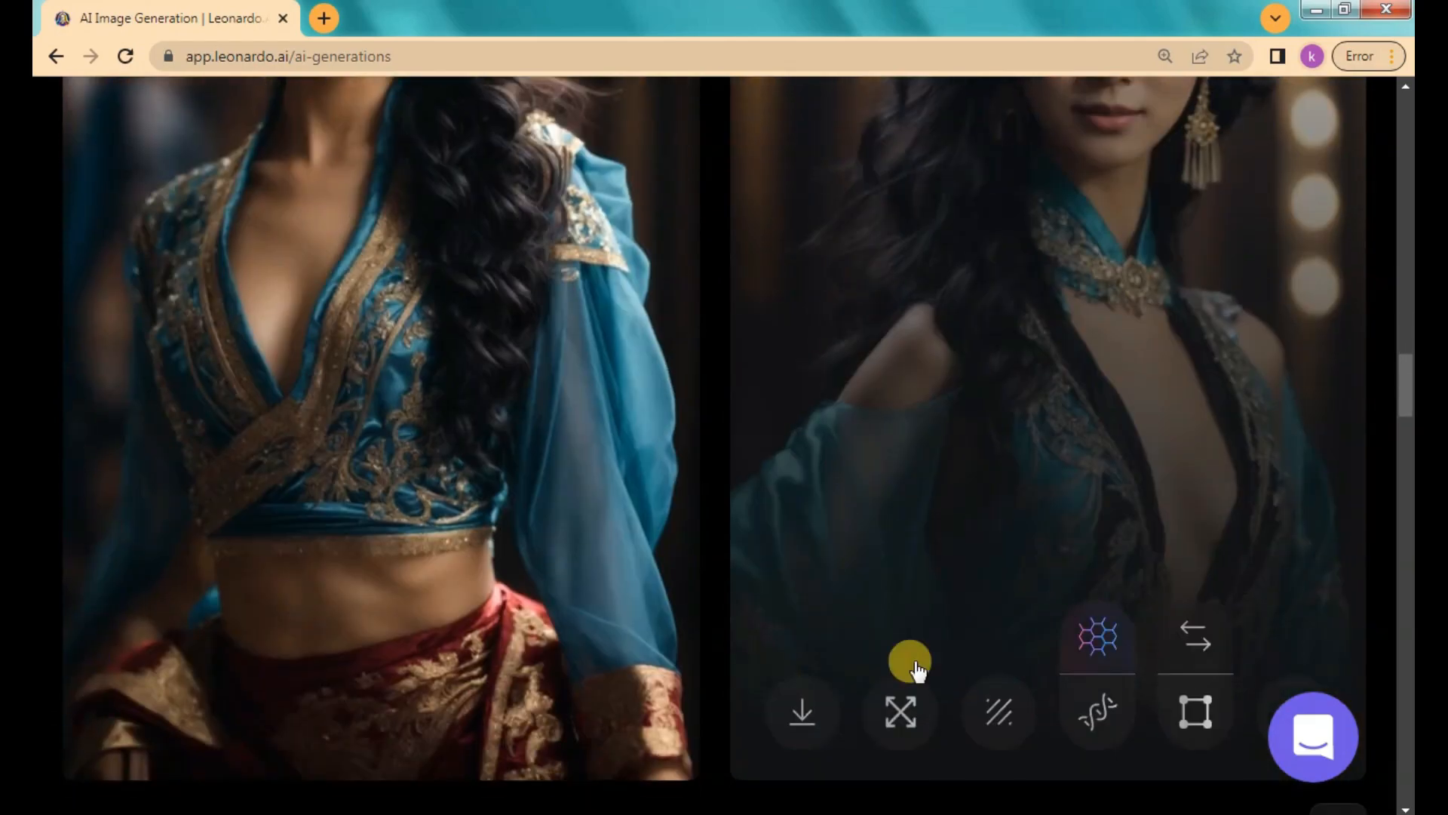
pyautogui.scroll(-5, 754, 673)
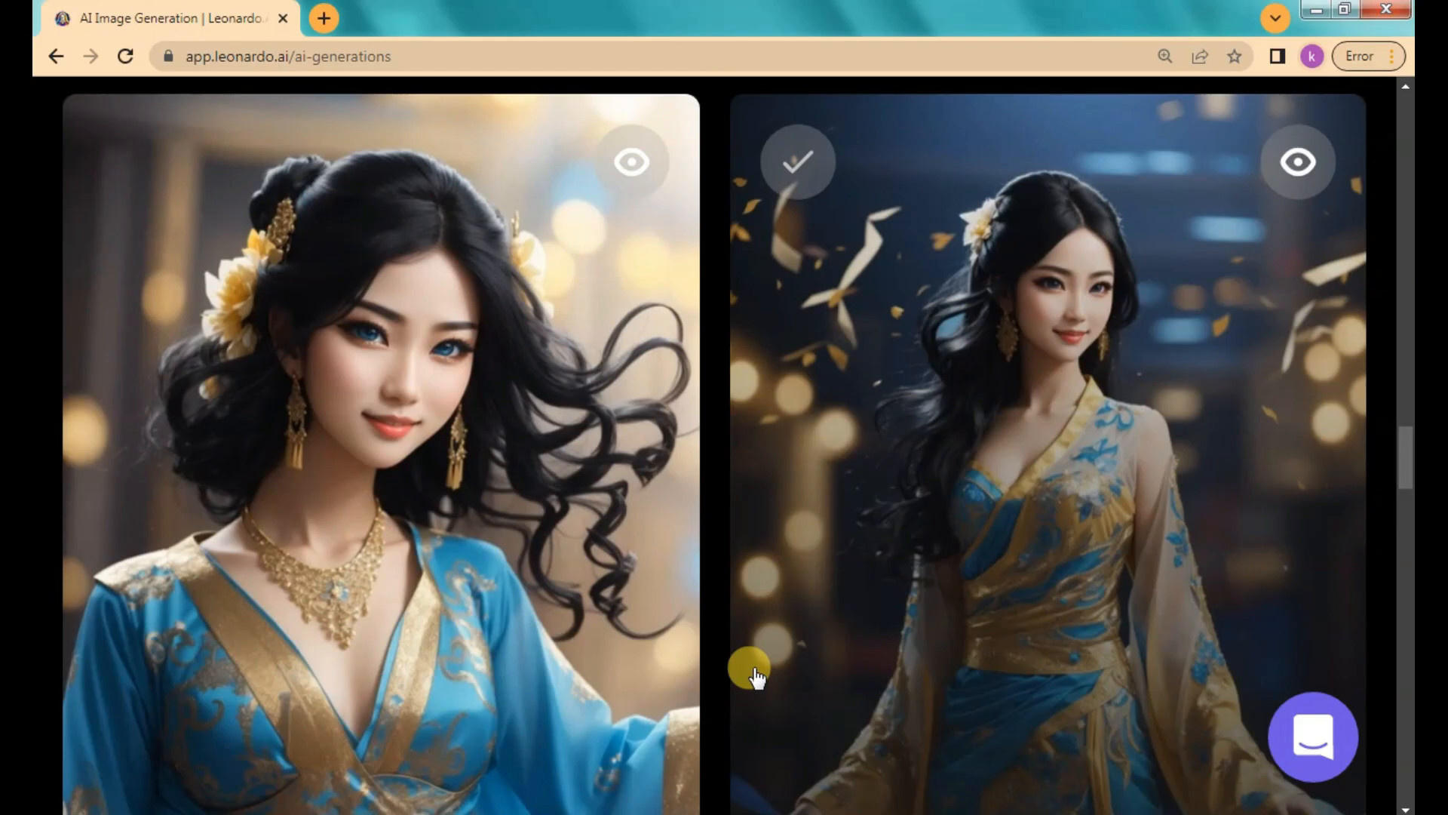
pyautogui.scroll(-5, 591, 672)
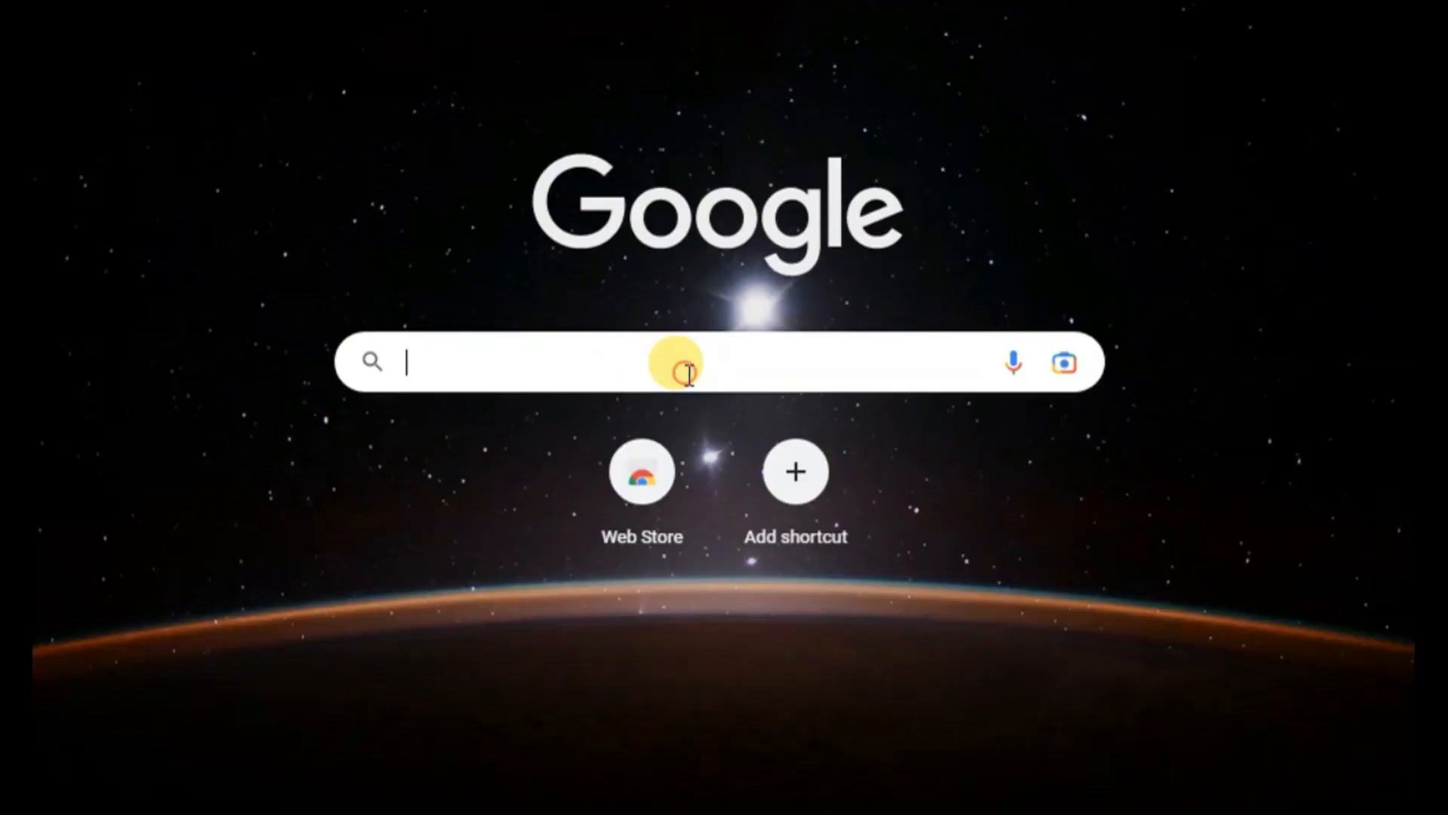
# Step: Open the app.leonardo.ai website from the Google start page
pyautogui.click(679, 365)
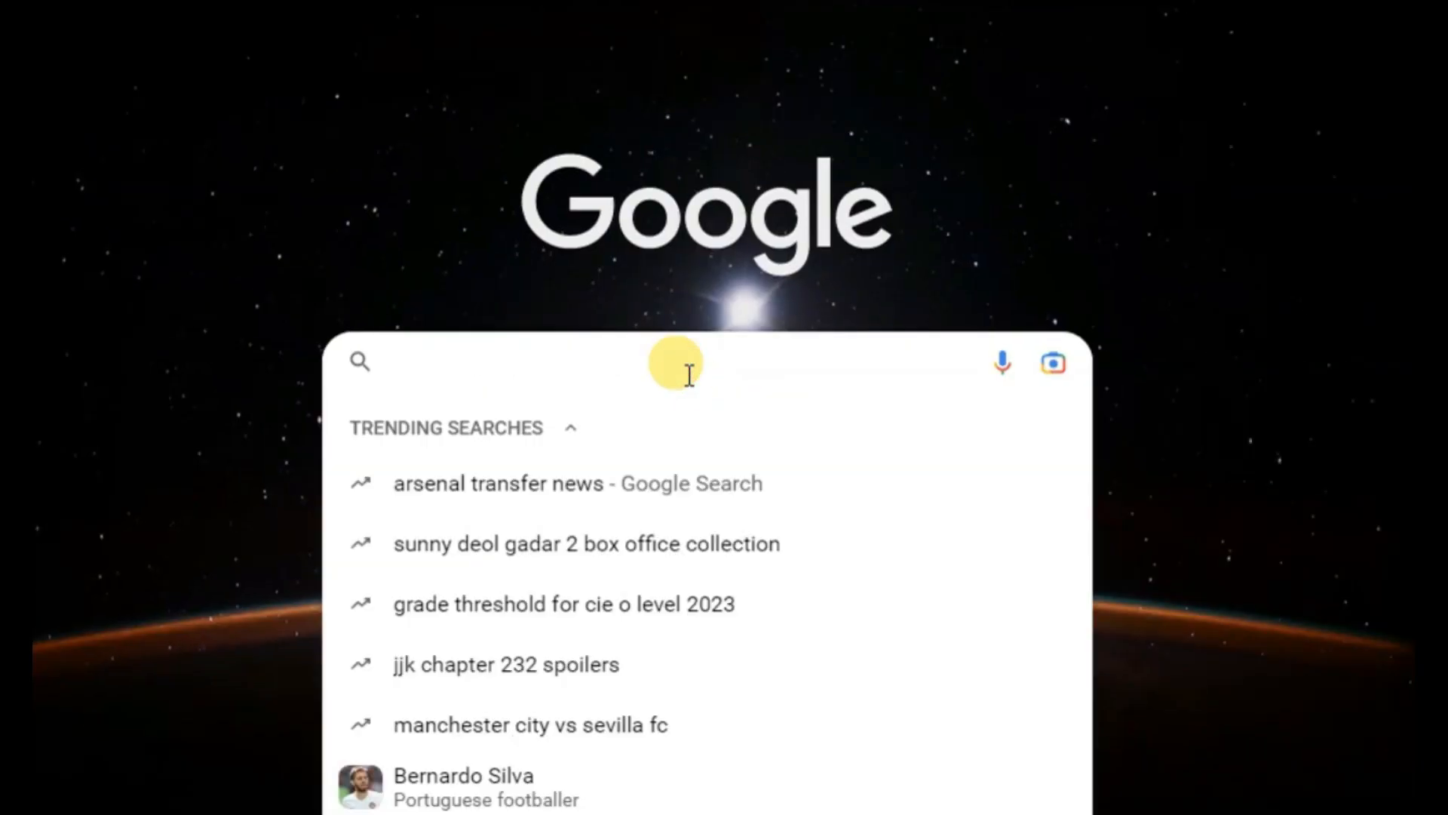
pyautogui.write('l')
pyautogui.press('BackSpace')
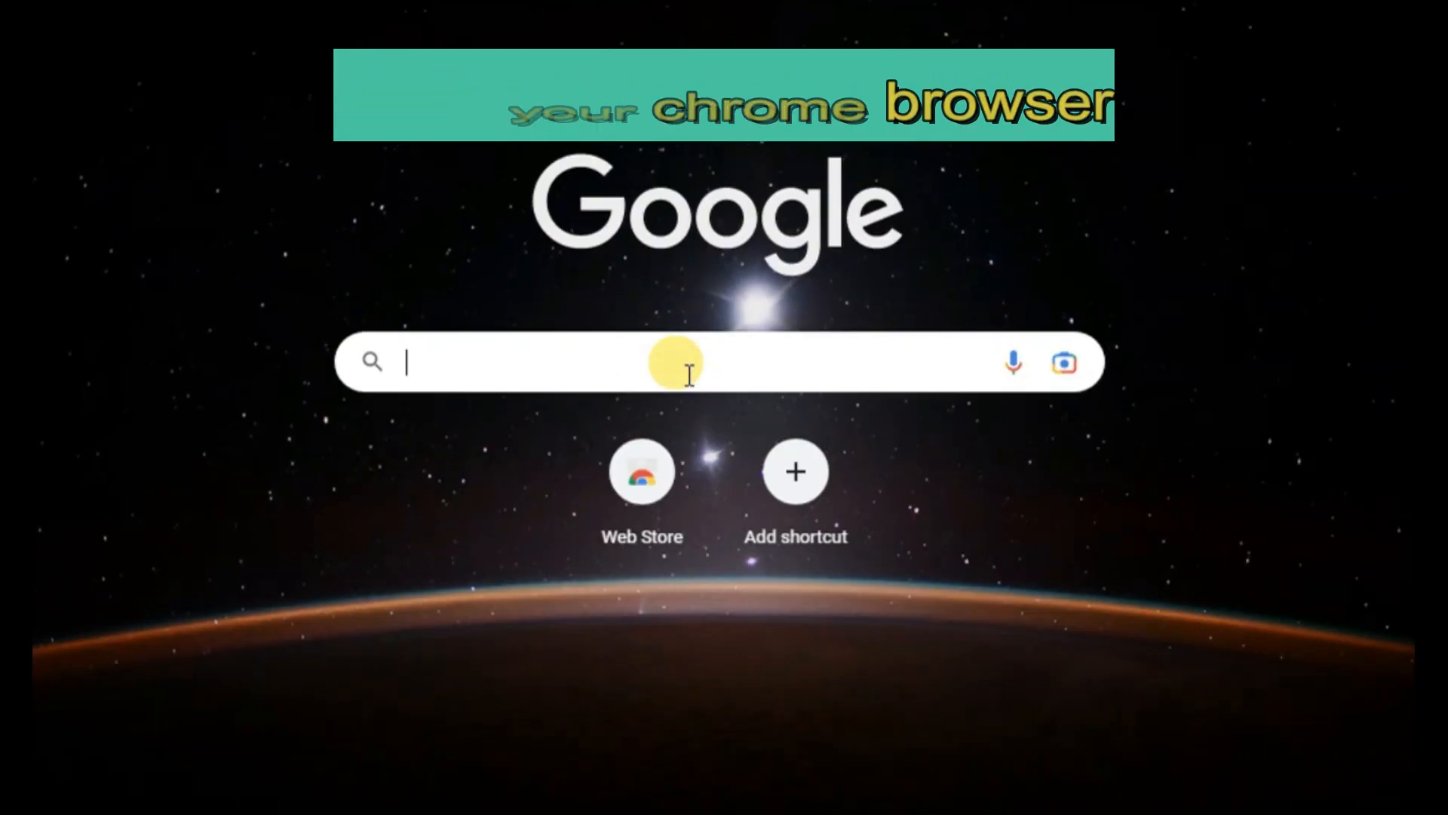
pyautogui.write('app')
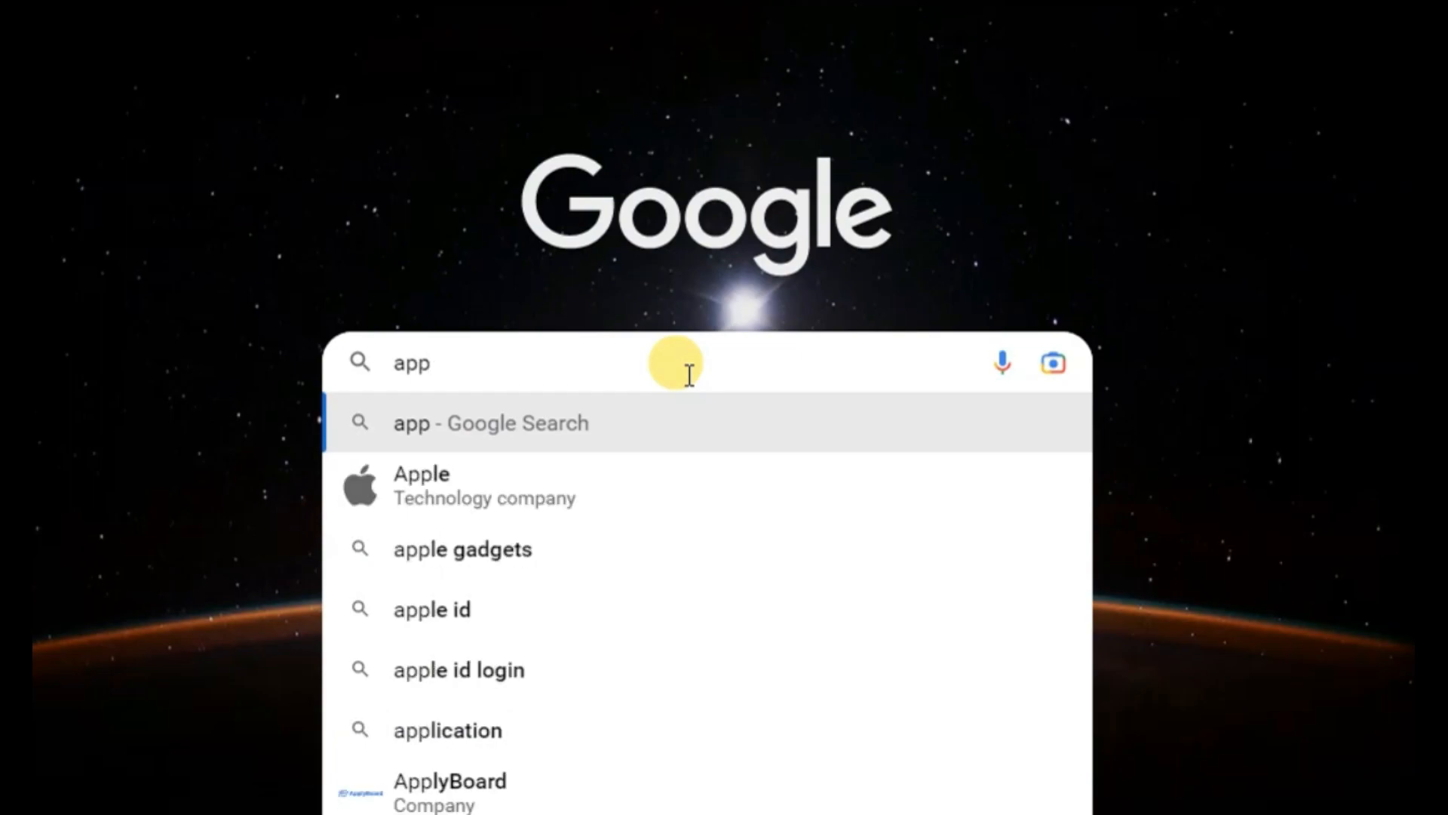
pyautogui.write('.leon')
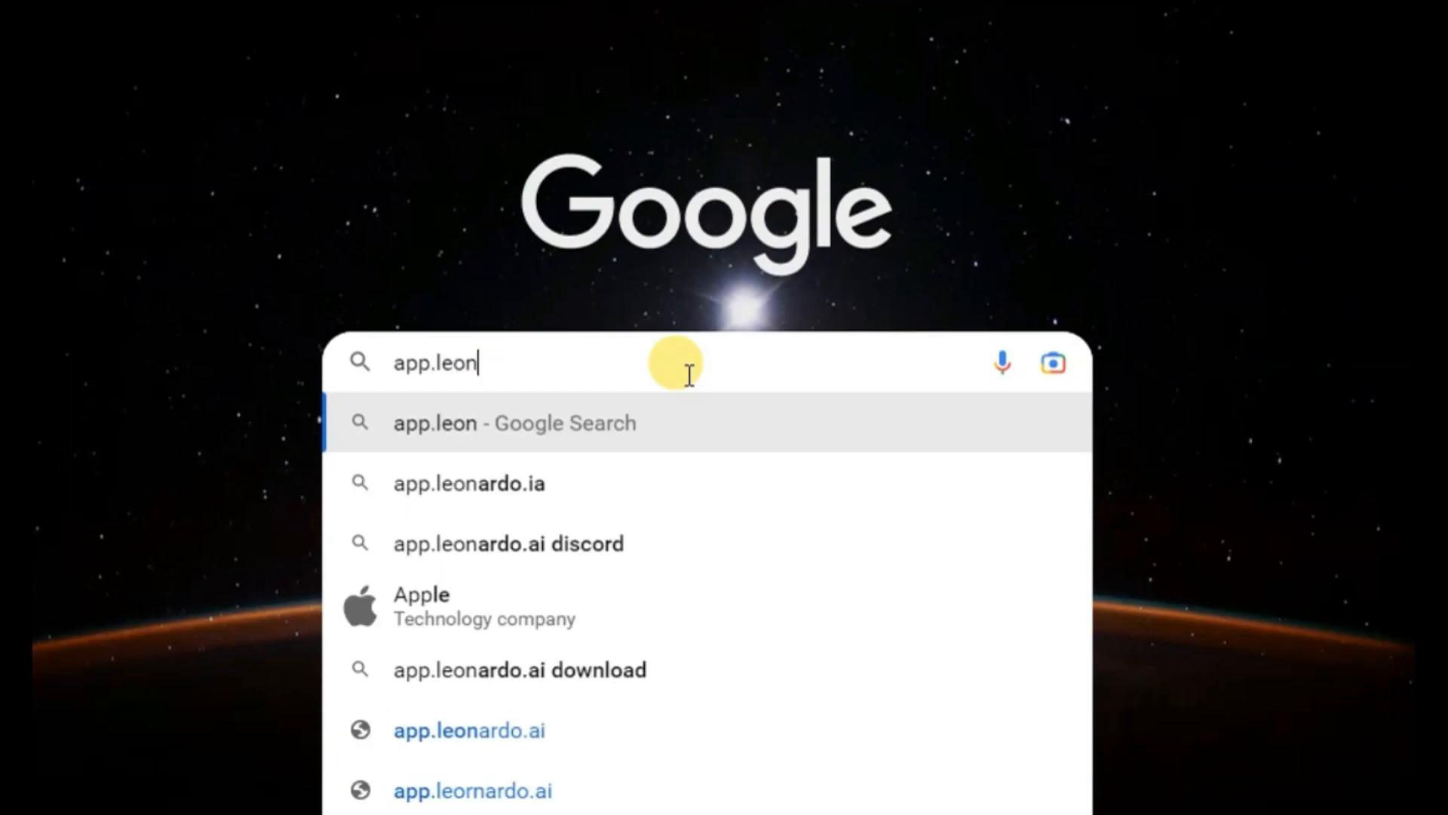
pyautogui.write('ardo.ai')
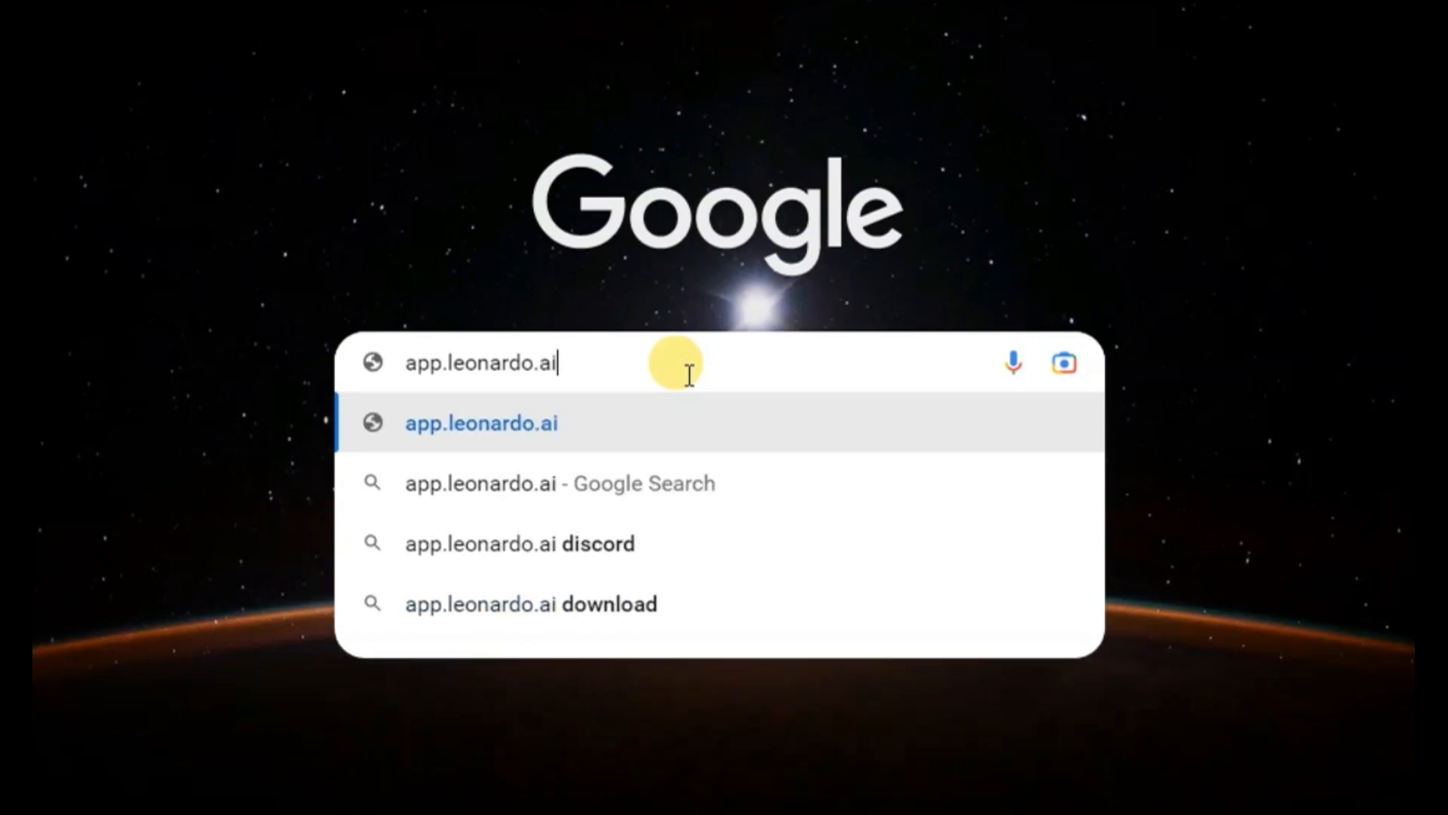
pyautogui.press('Return')
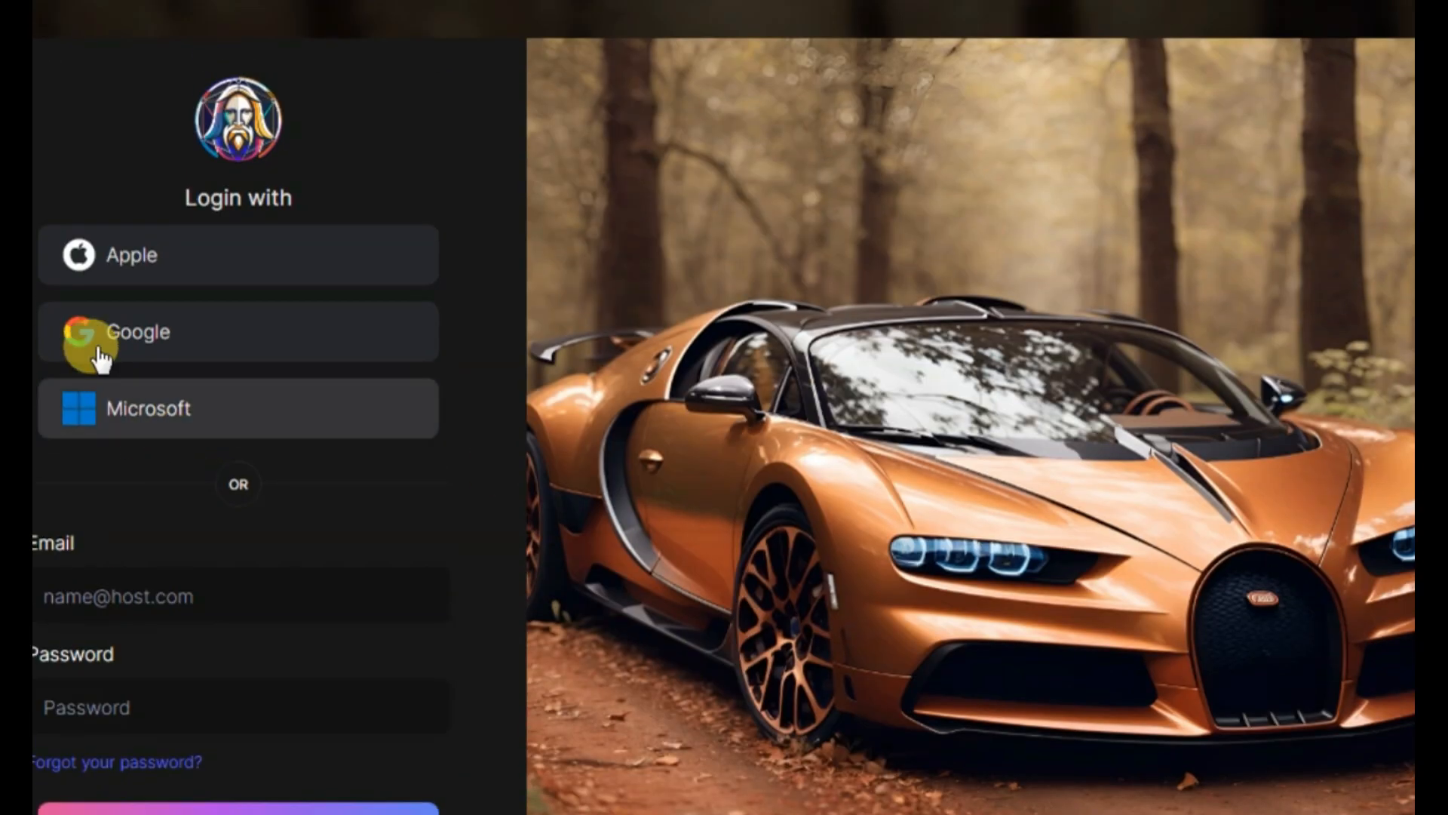
# Step: Log in with the existing Google account and enter an available username for the new profile
pyautogui.click(93, 337)
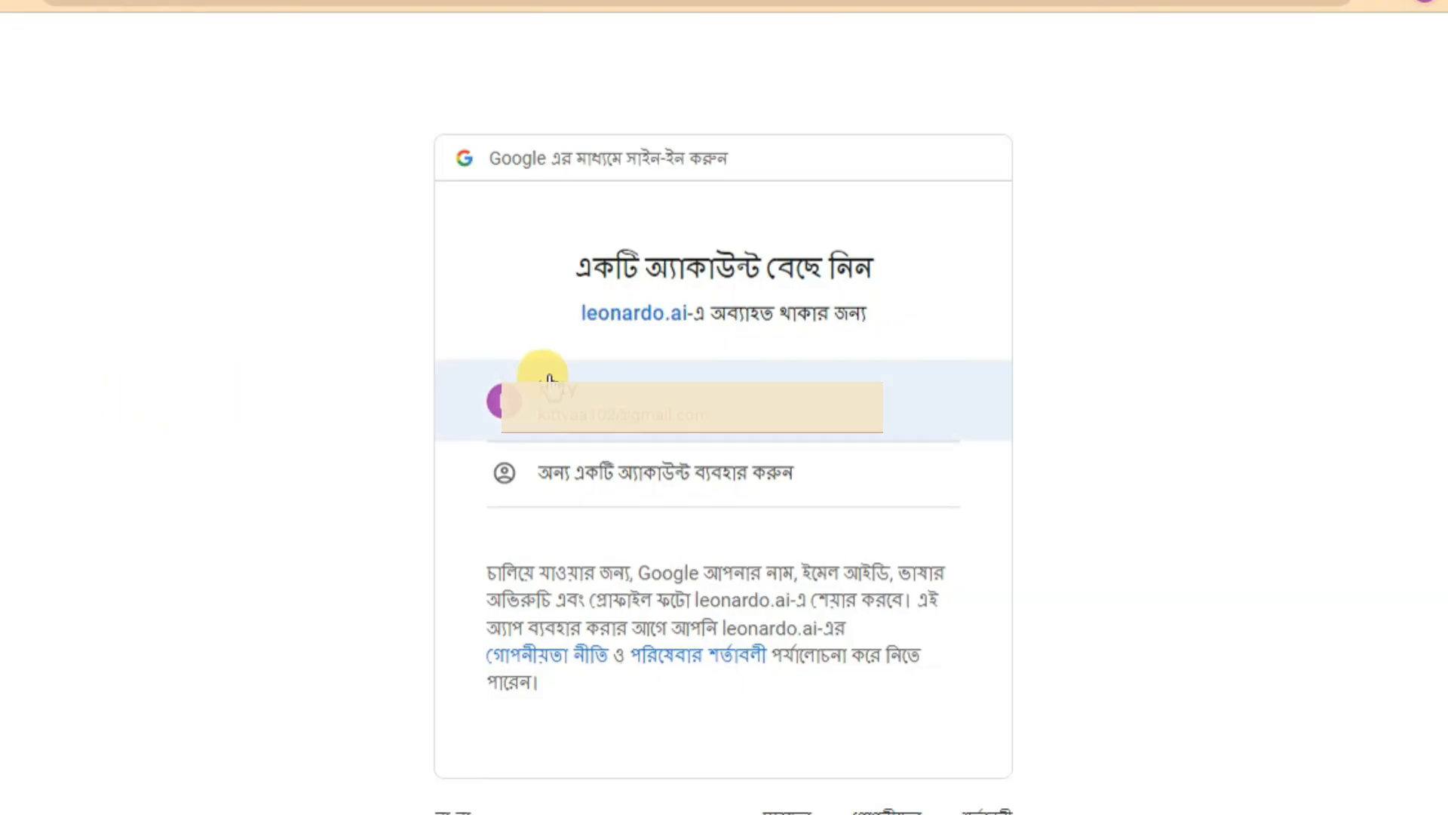
pyautogui.click(610, 380)
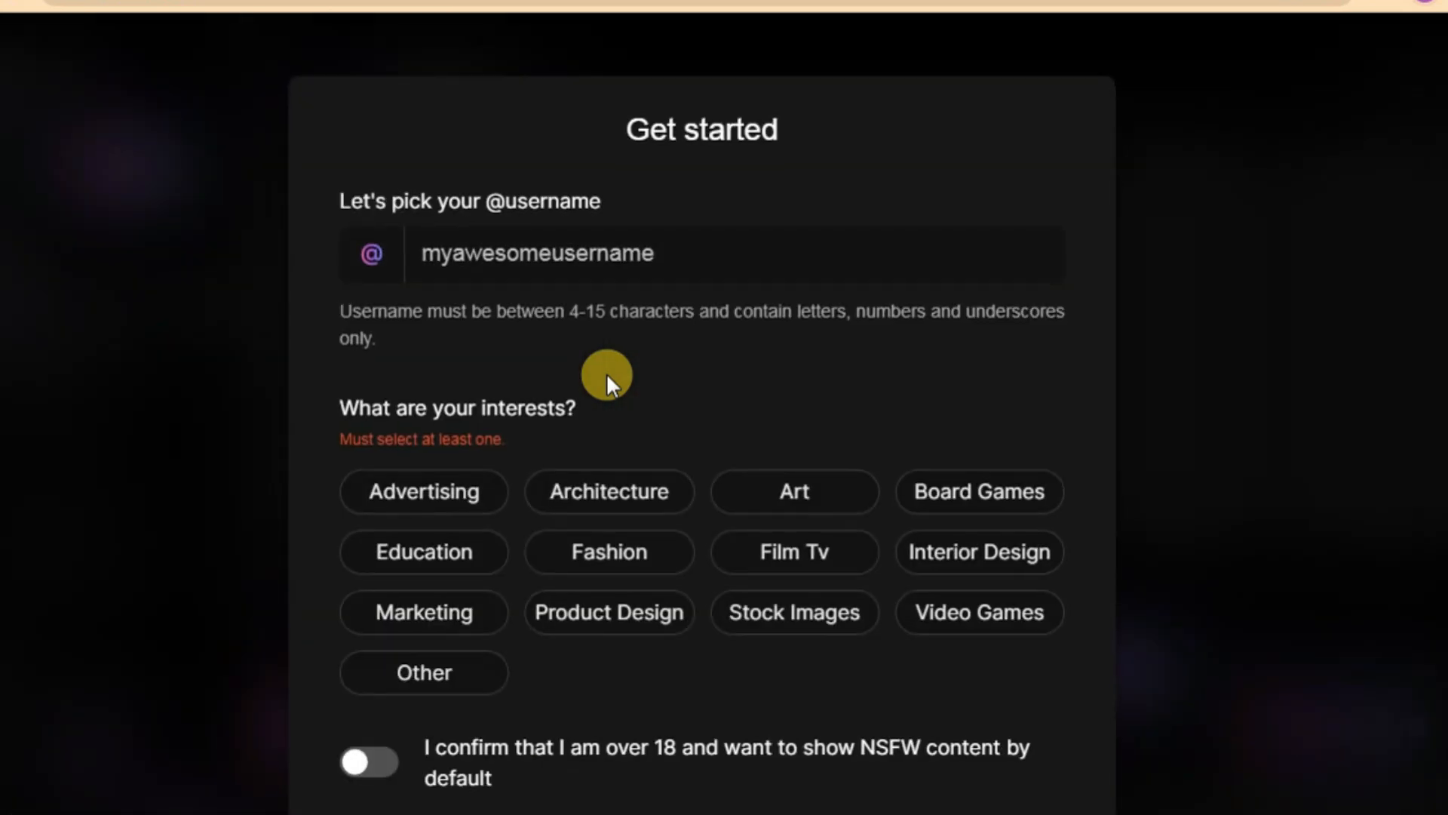
pyautogui.click(749, 460)
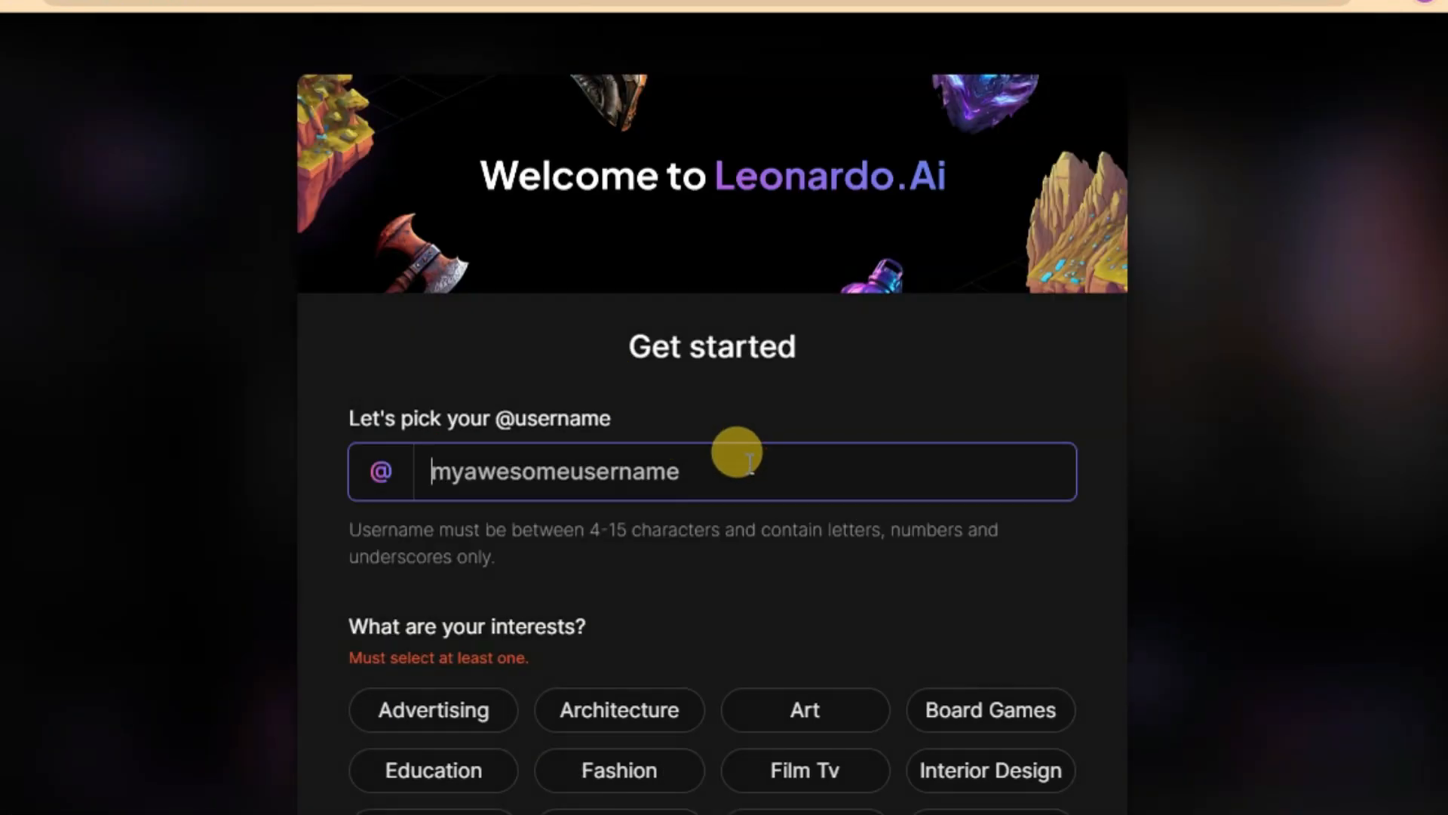
pyautogui.write('kitty')
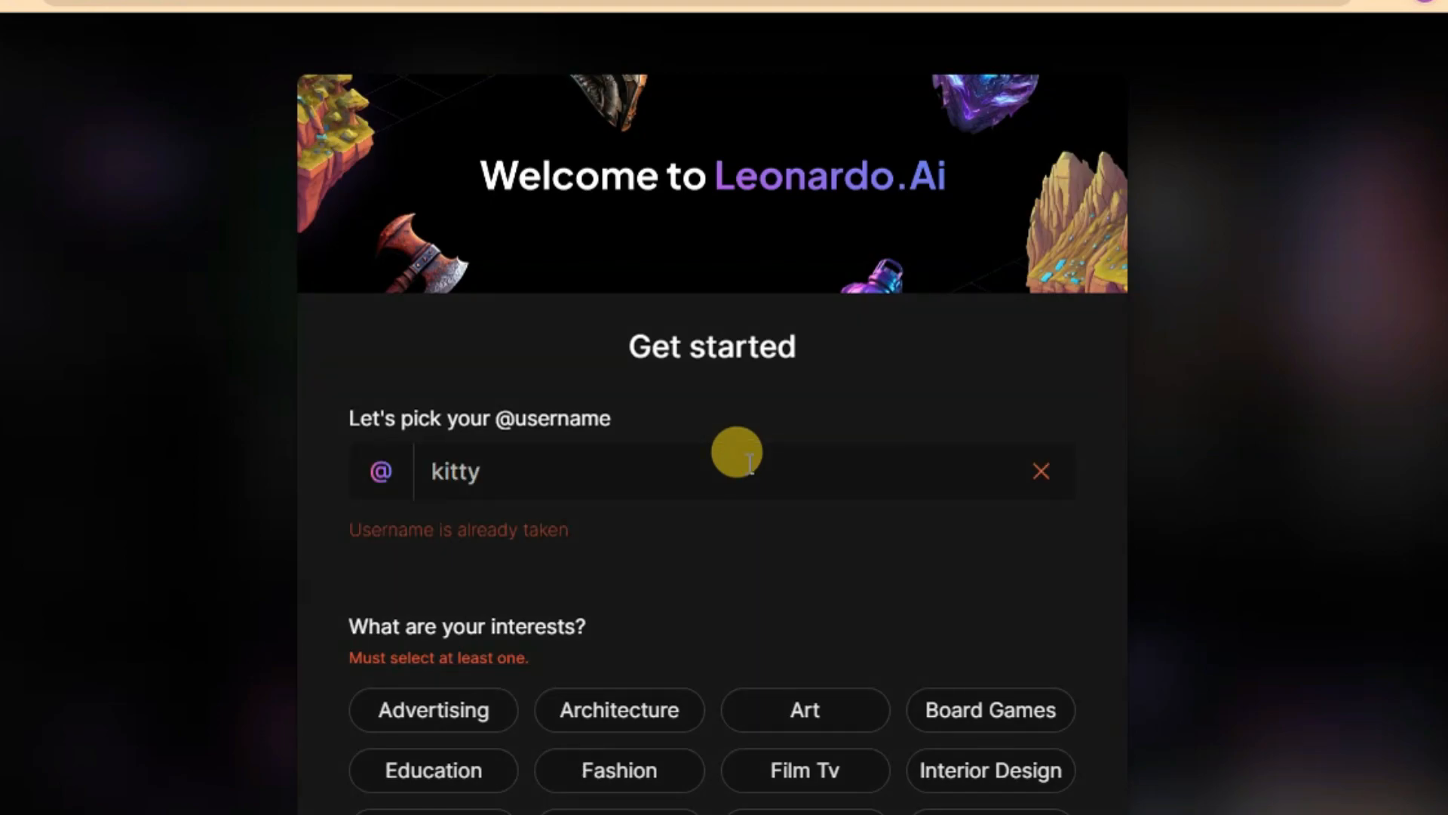
pyautogui.click(747, 462)
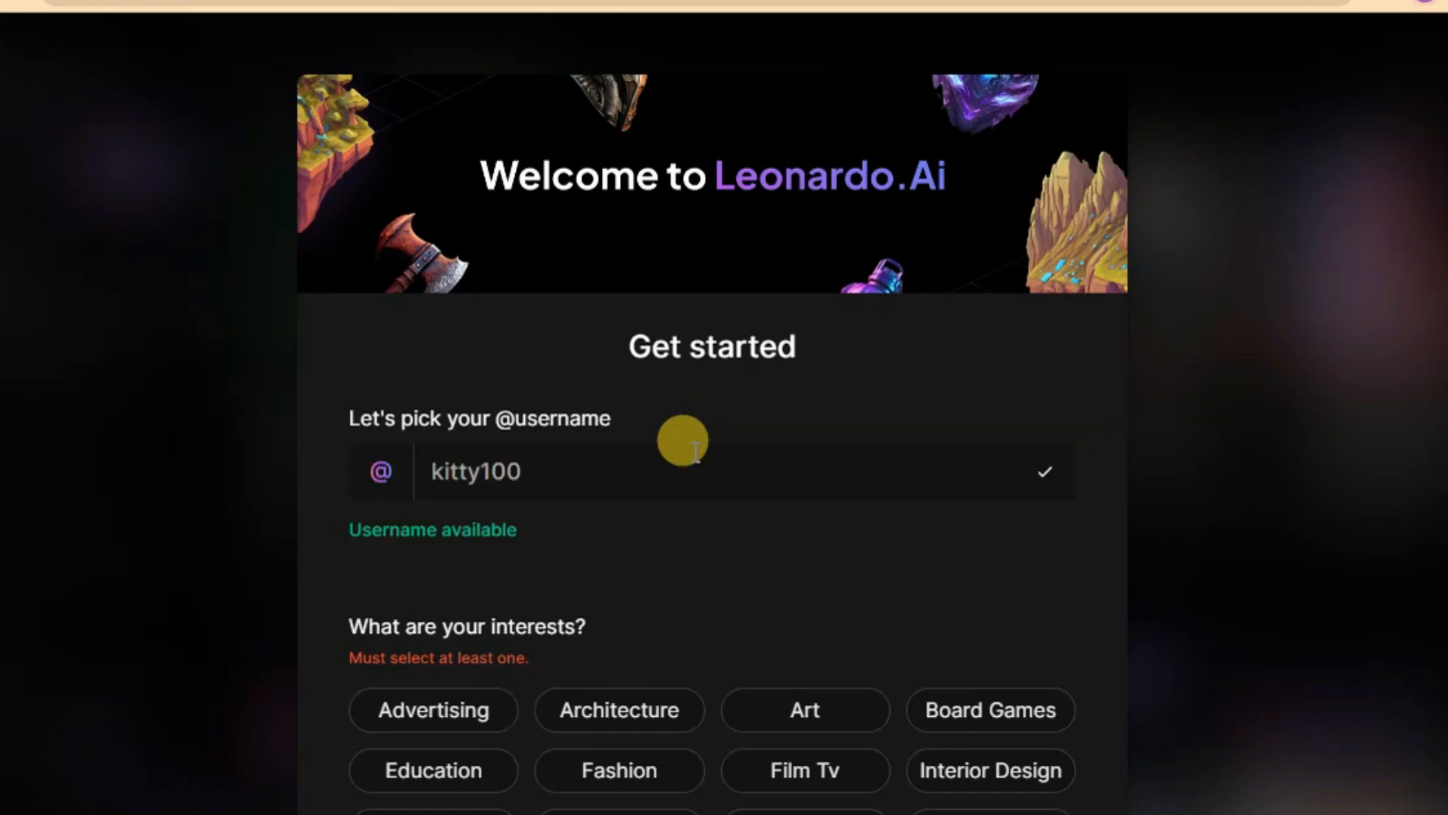
# Step: Select Product Design, Art, Stock Images and Fashion as the profile's interests
pyautogui.scroll(-3, 722, 443)
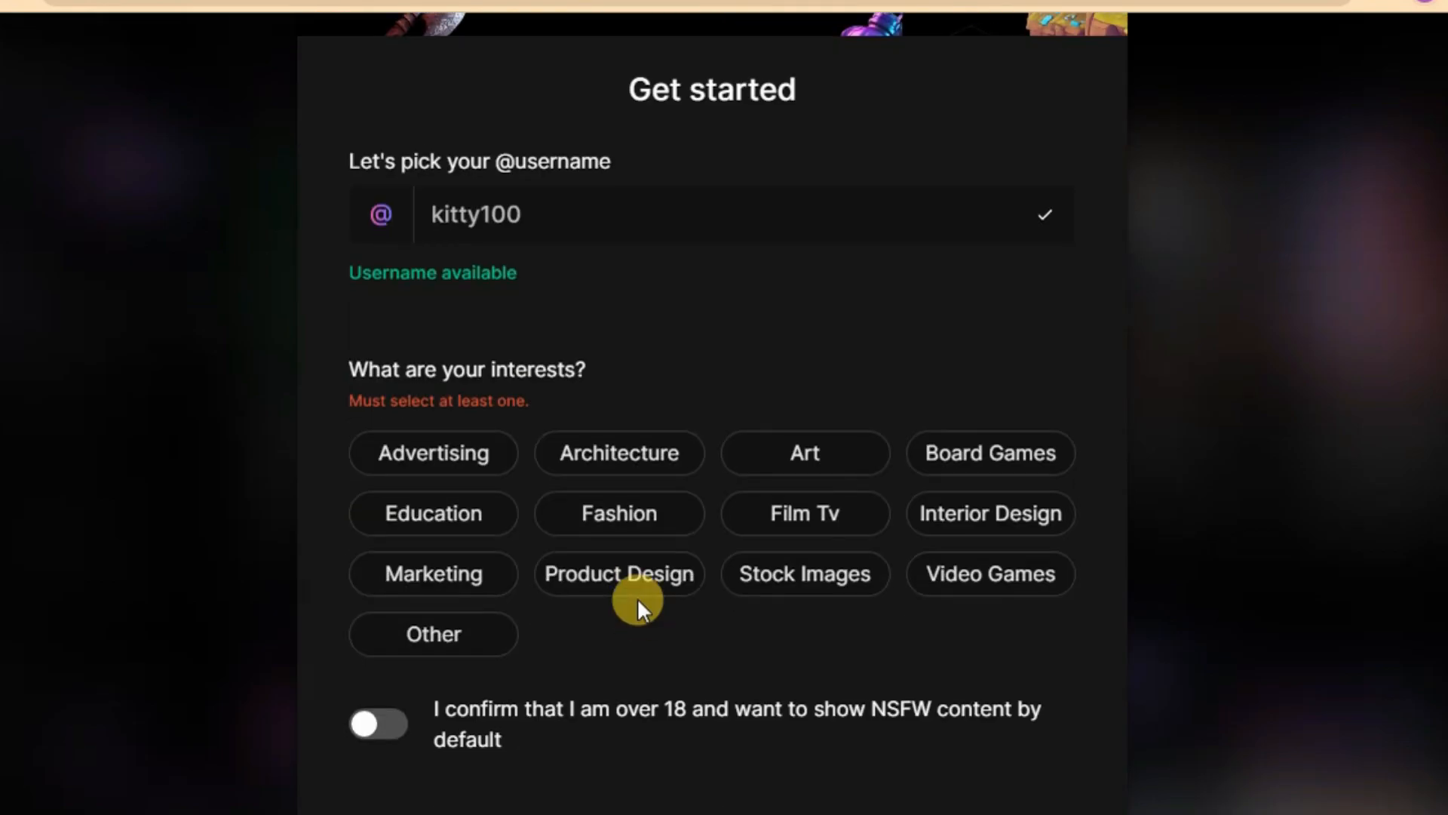
pyautogui.click(652, 575)
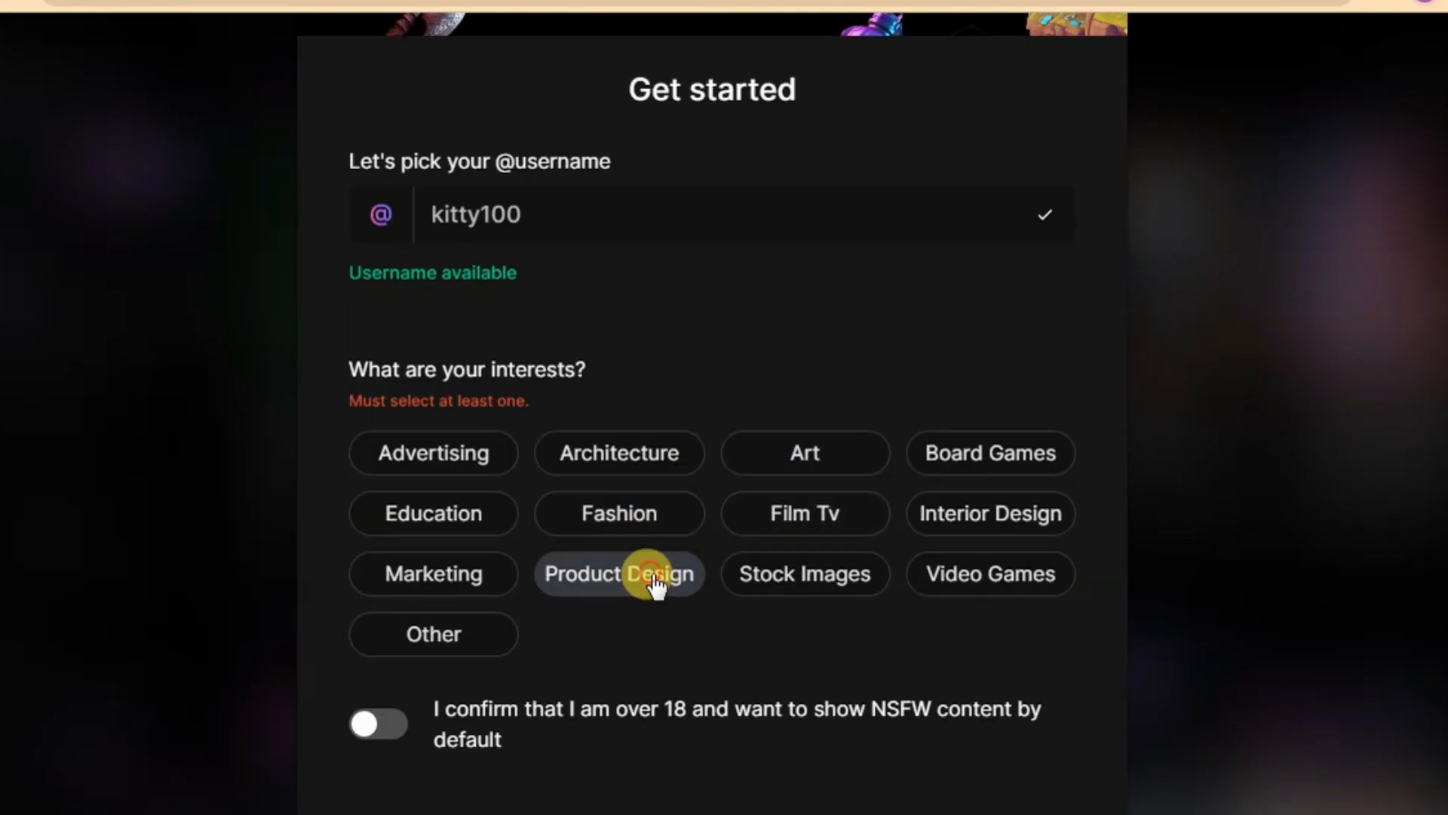
pyautogui.click(821, 468)
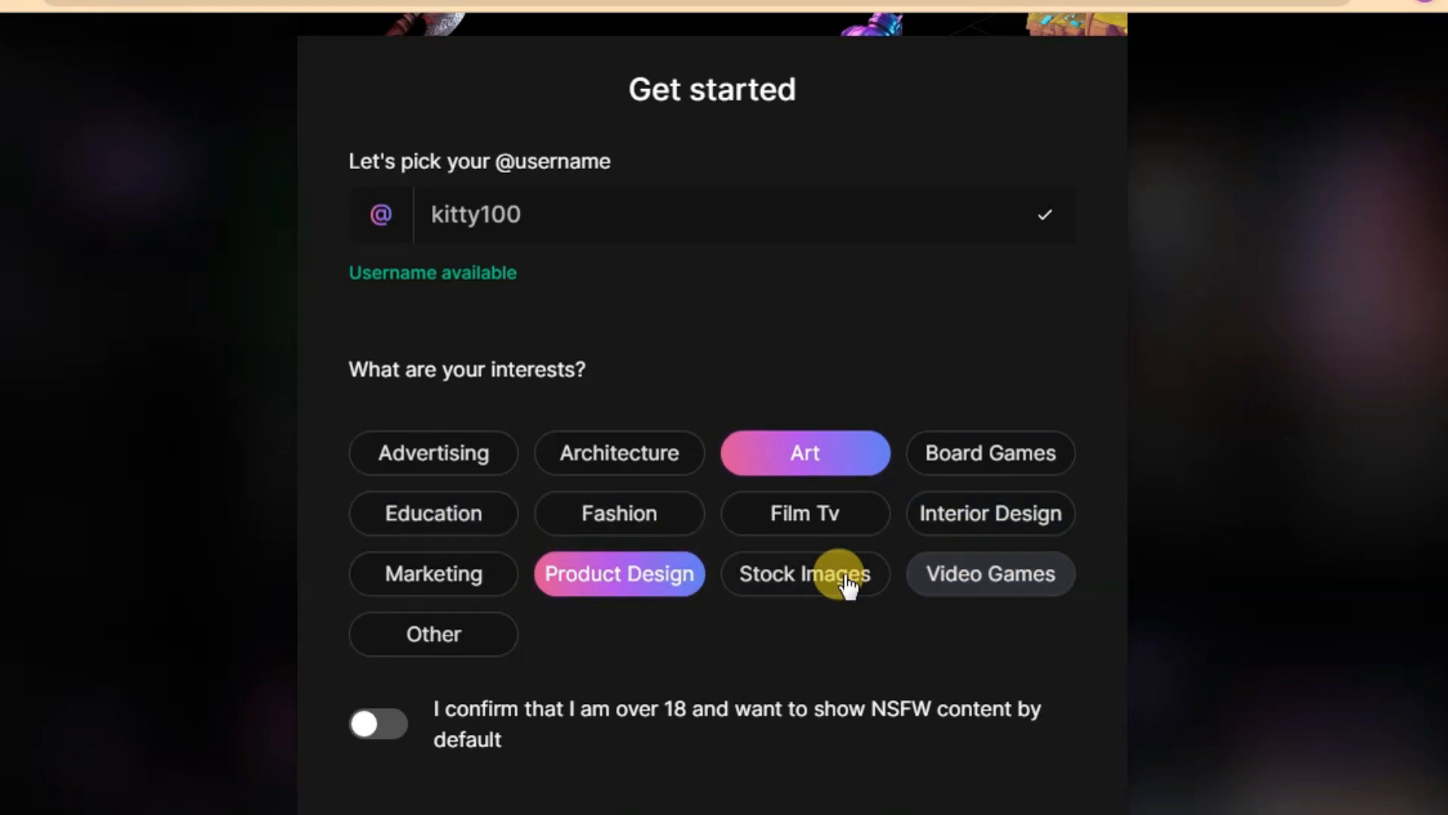
pyautogui.scroll(-1, 847, 586)
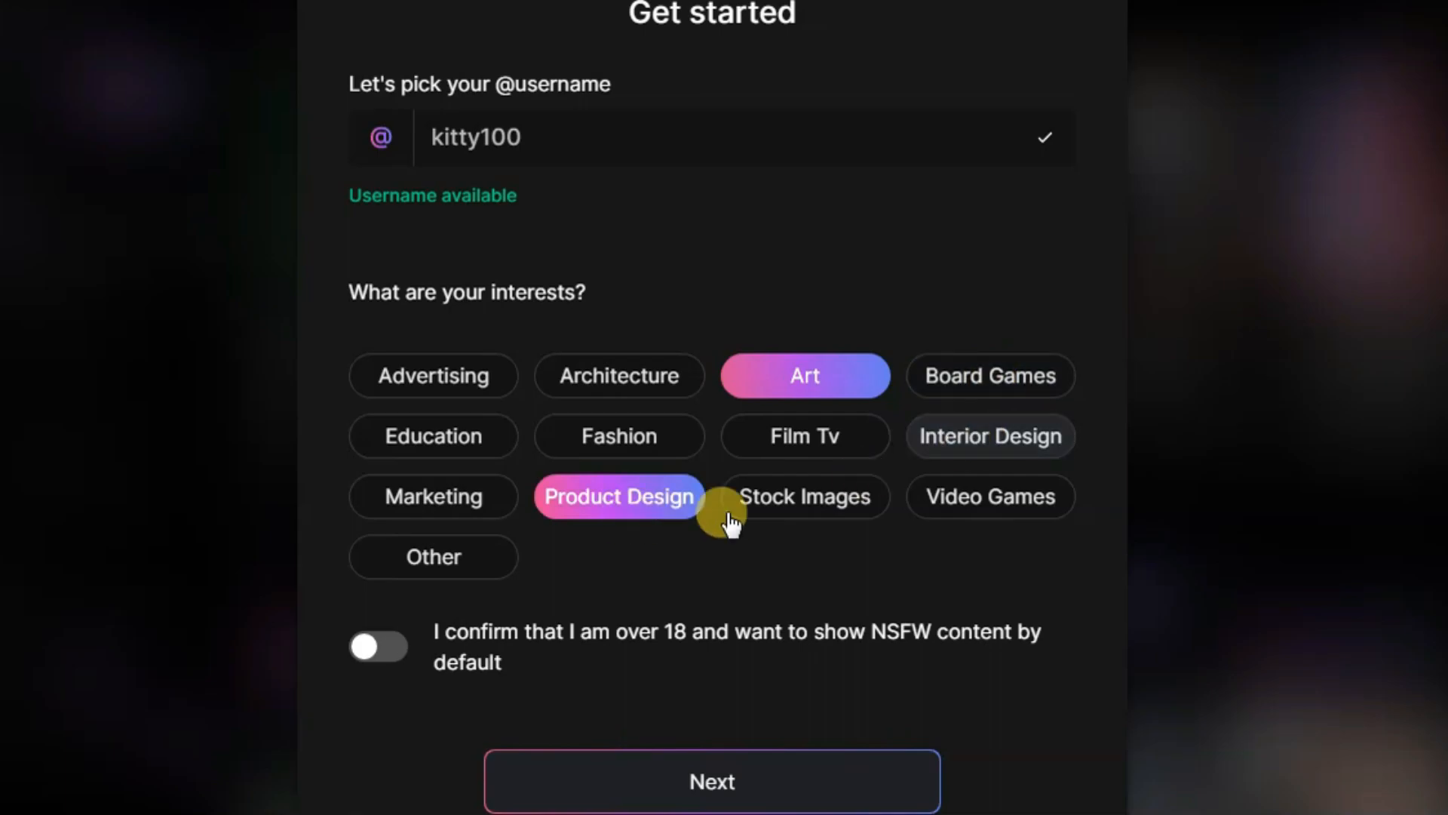
pyautogui.click(765, 510)
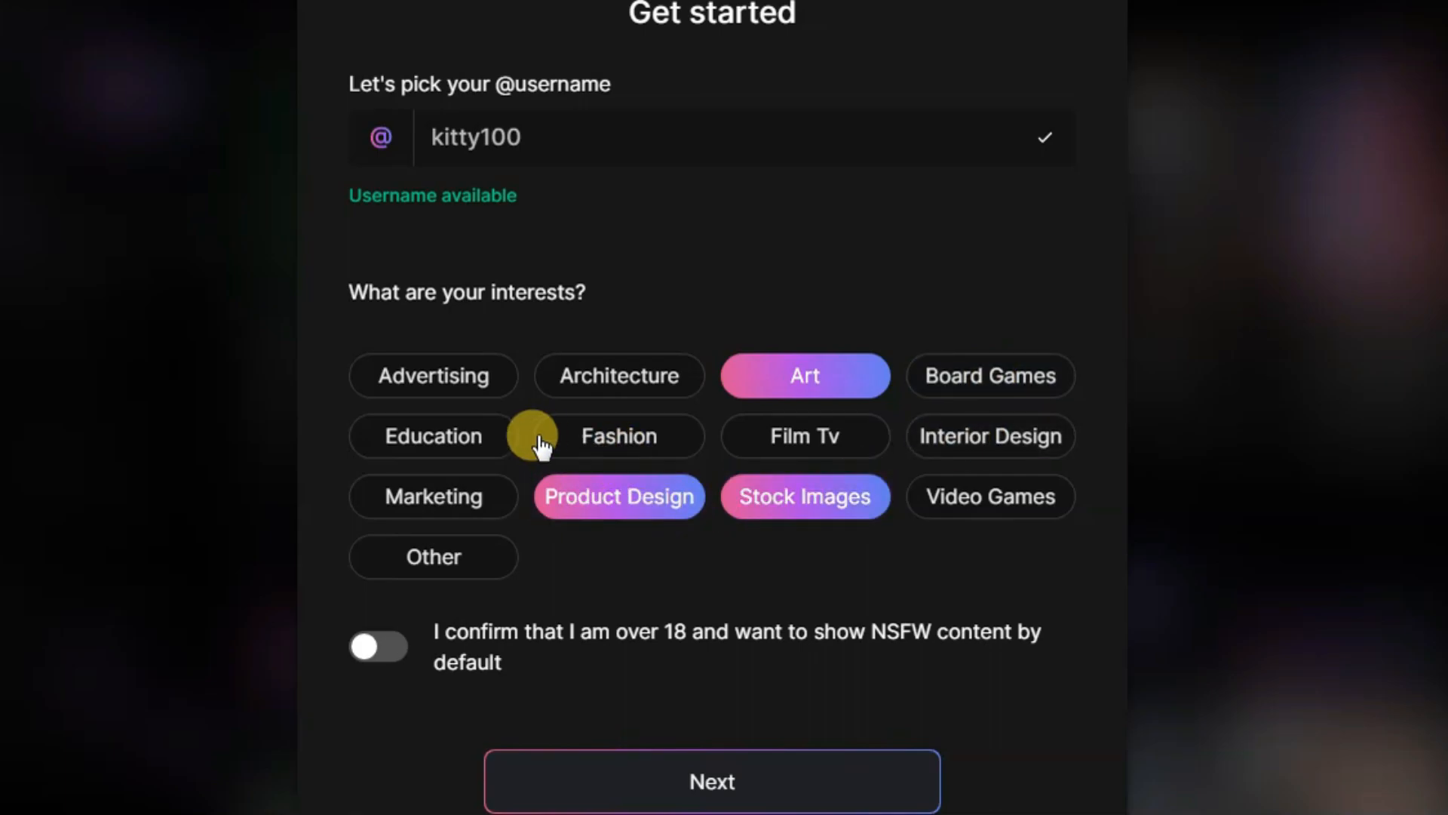
pyautogui.click(605, 445)
# Step: Enable the over-18 confirmation for showing NSFW content by default and continue to the role question
pyautogui.scroll(-1, 644, 504)
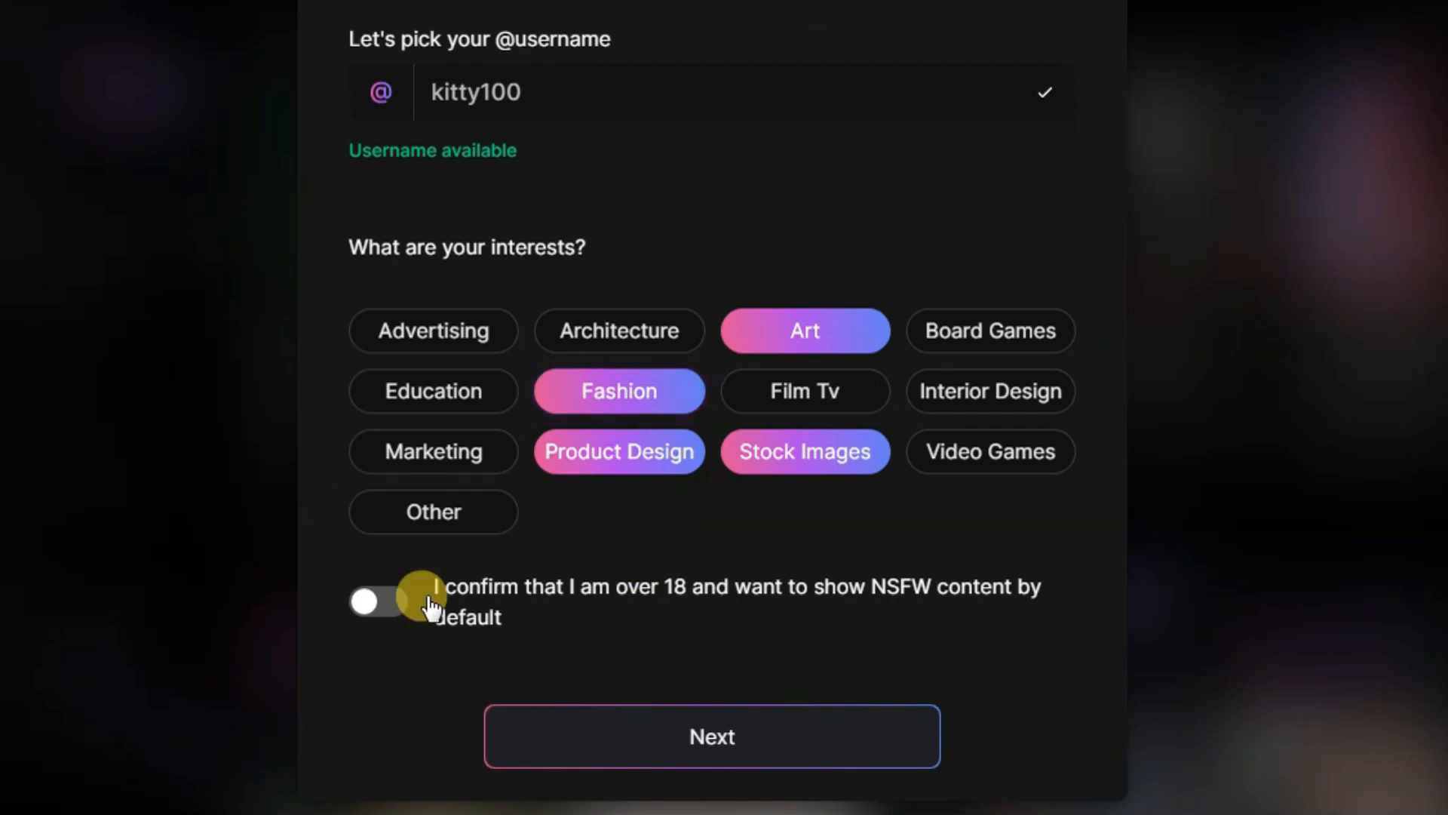
pyautogui.click(355, 587)
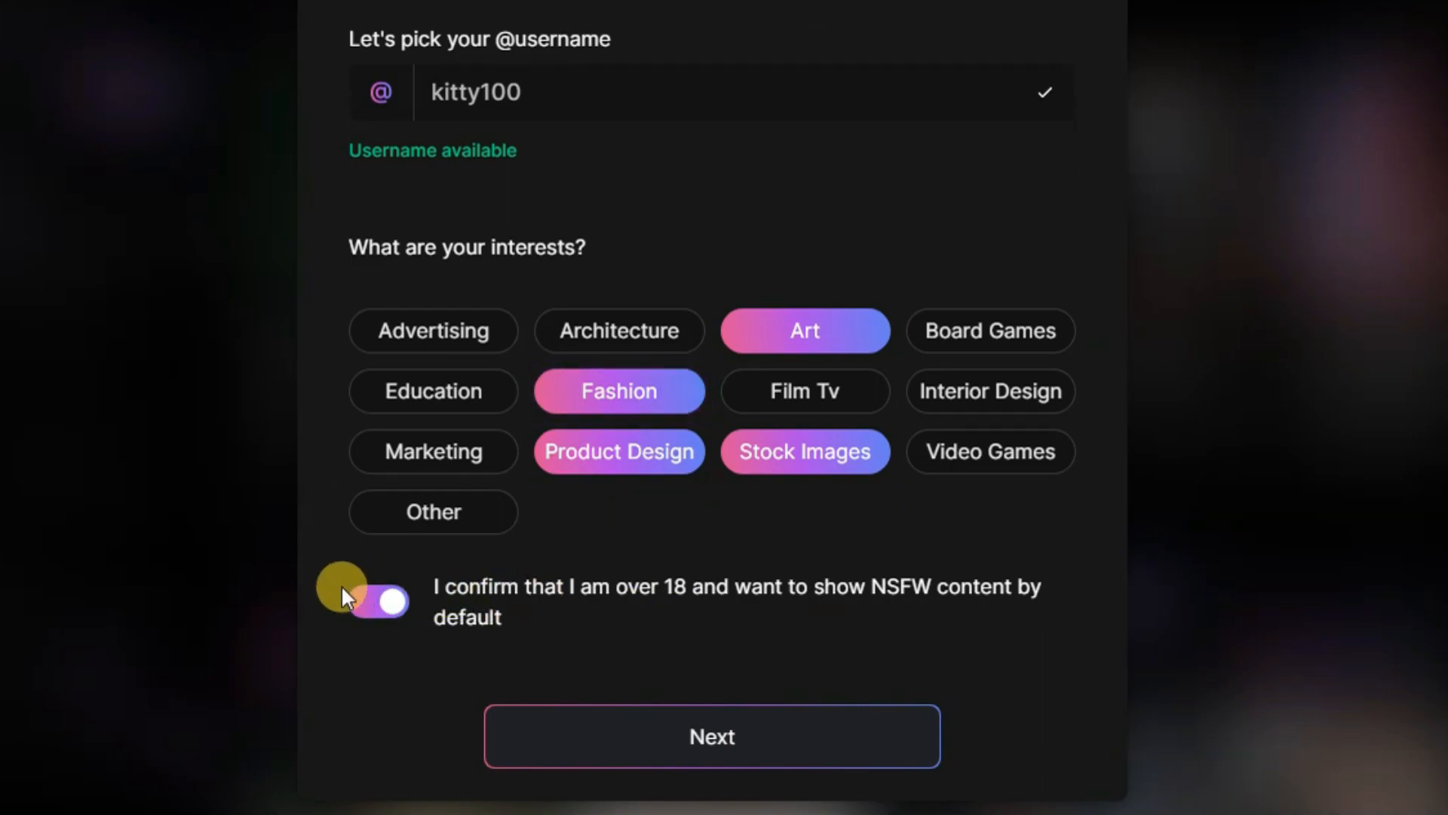
pyautogui.click(650, 735)
# Step: Choose Other as the role, describe the interest as "I will use leonardo for Art." and start using Leonardo
pyautogui.scroll(-3, 679, 520)
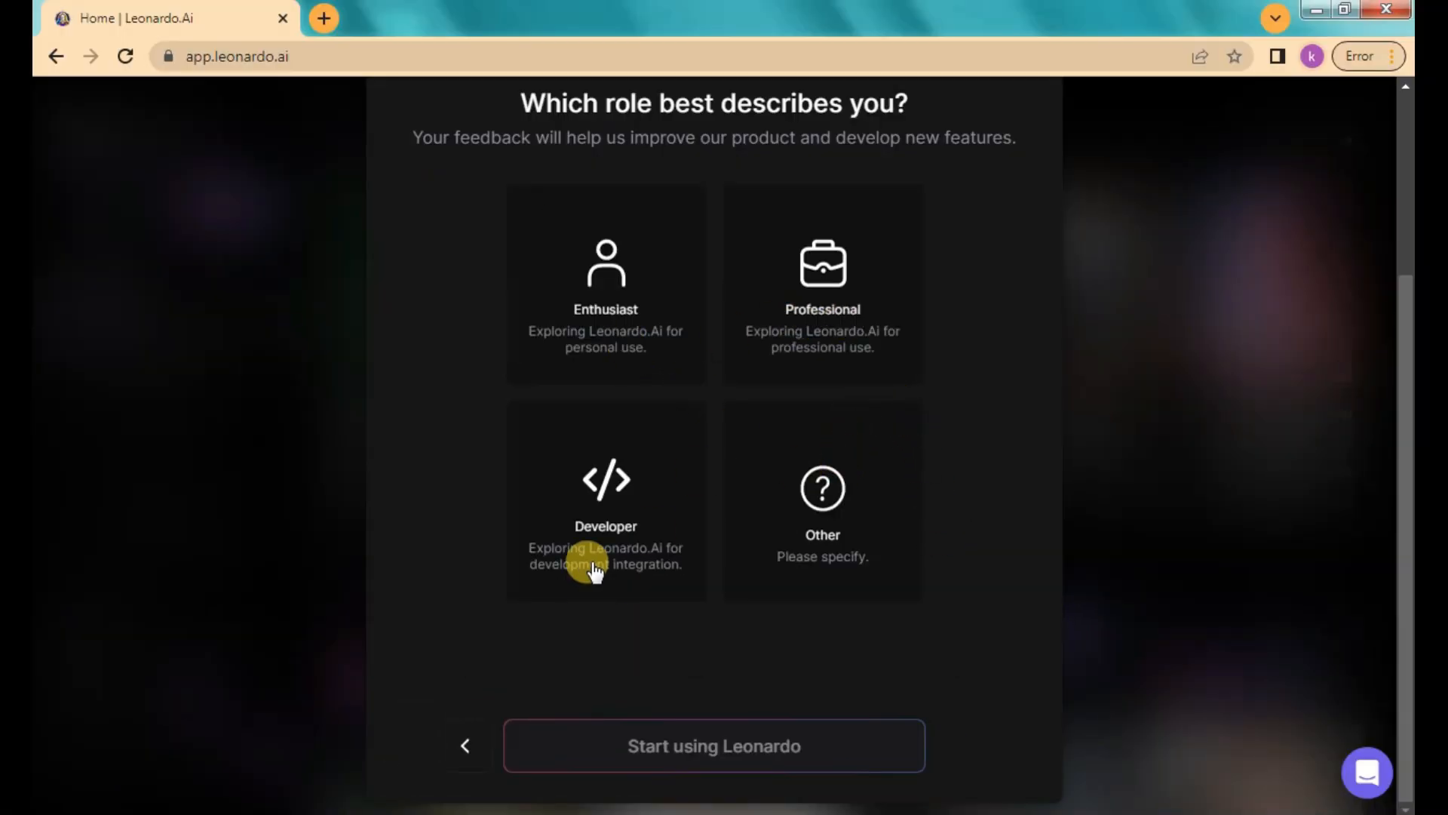
pyautogui.click(821, 501)
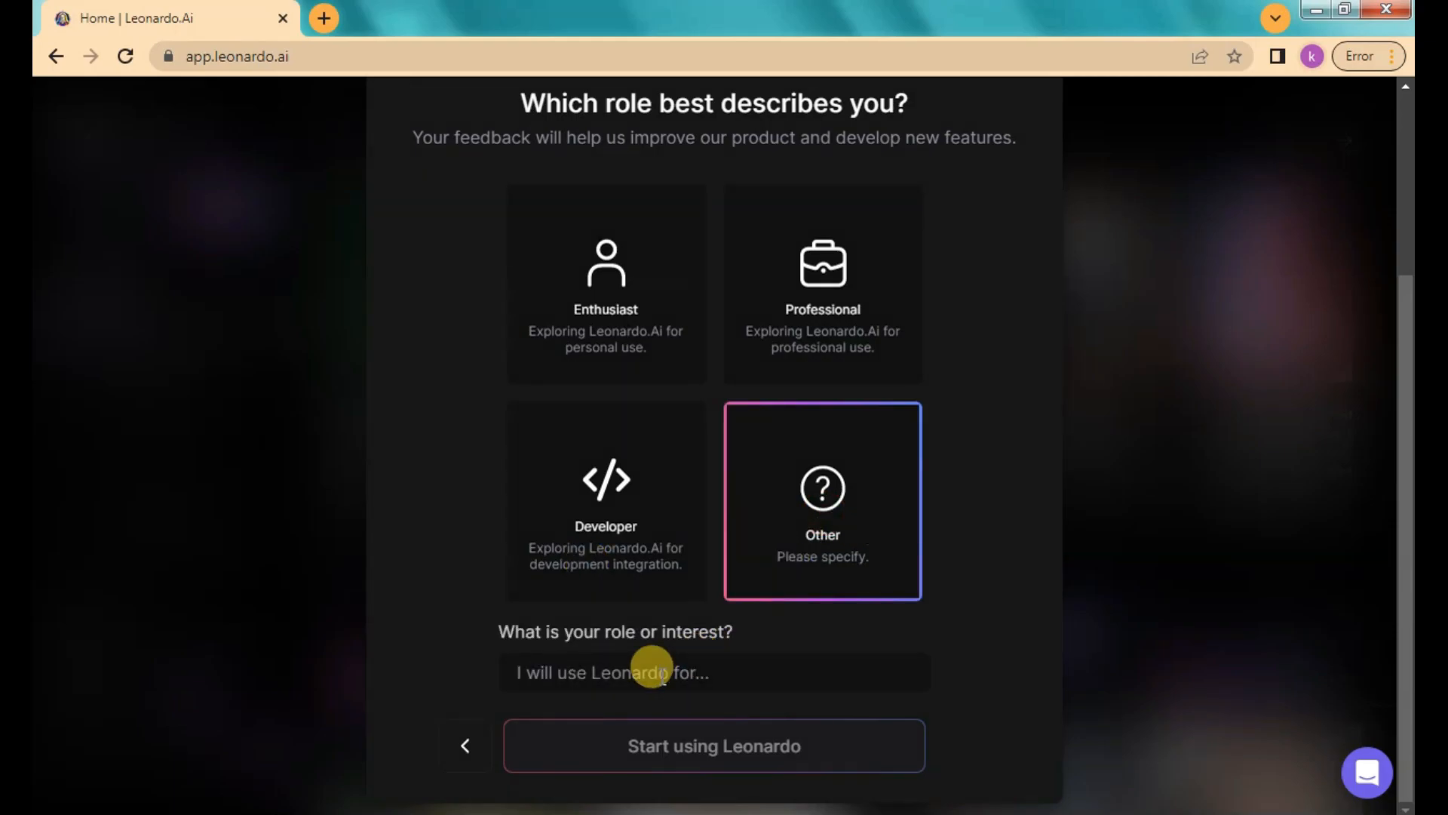
pyautogui.write('I will use leonardo for Art.')
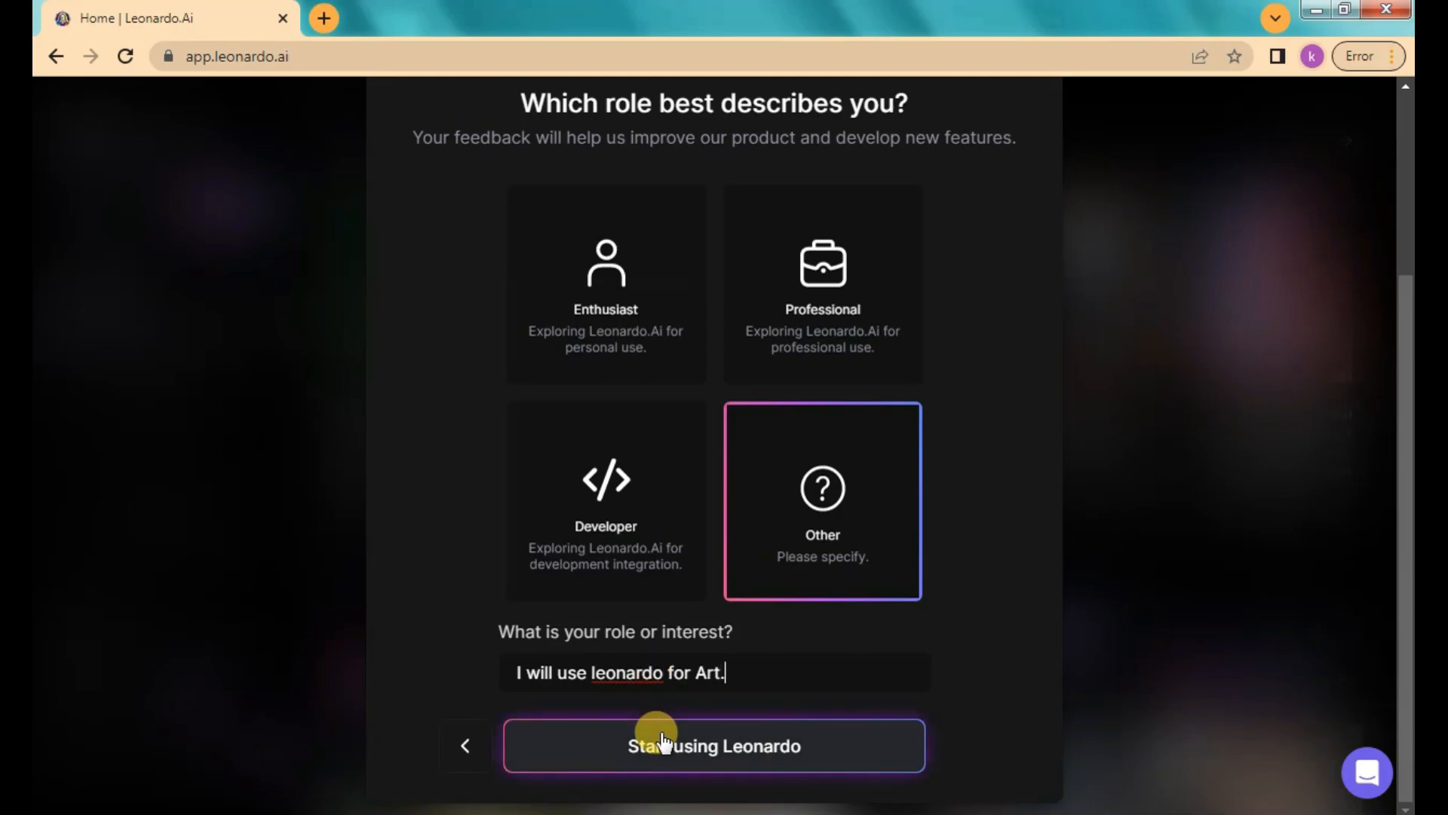
pyautogui.click(662, 743)
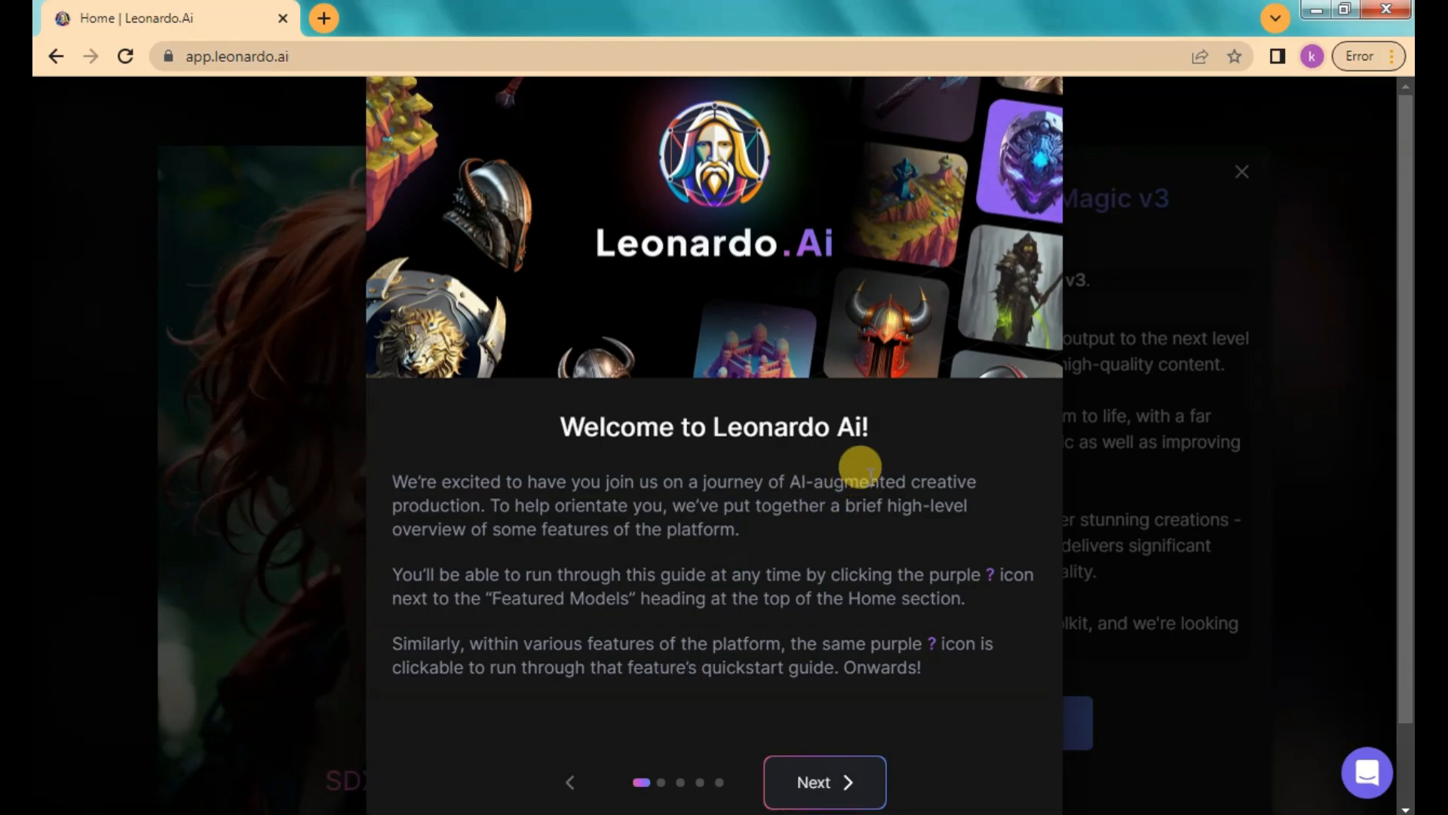
# Step: Go through all pages of the welcome guide and dismiss the SDXL + Prompt Magic v3 release announcement
pyautogui.click(835, 780)
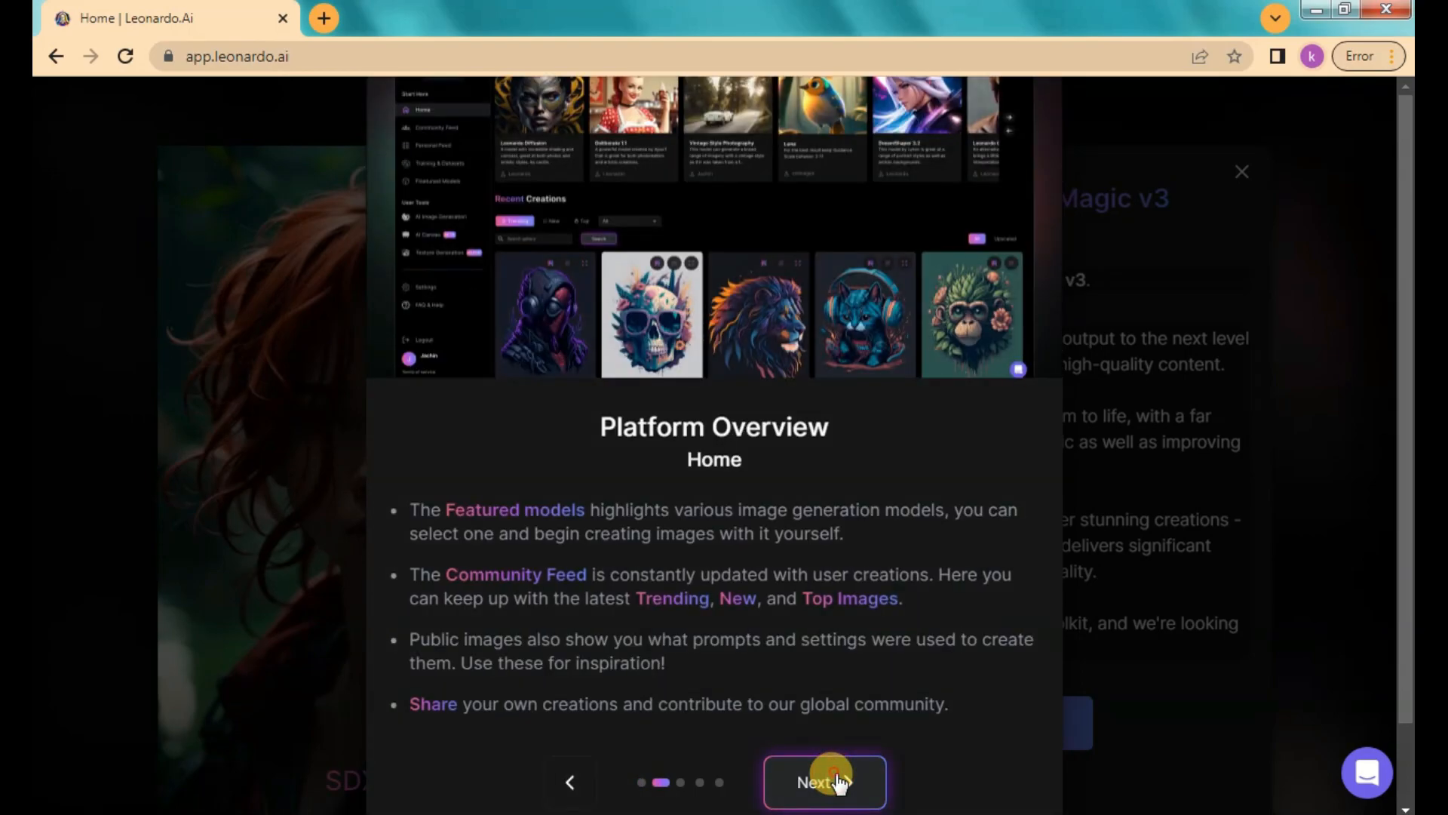
pyautogui.click(837, 780)
pyautogui.click(839, 781)
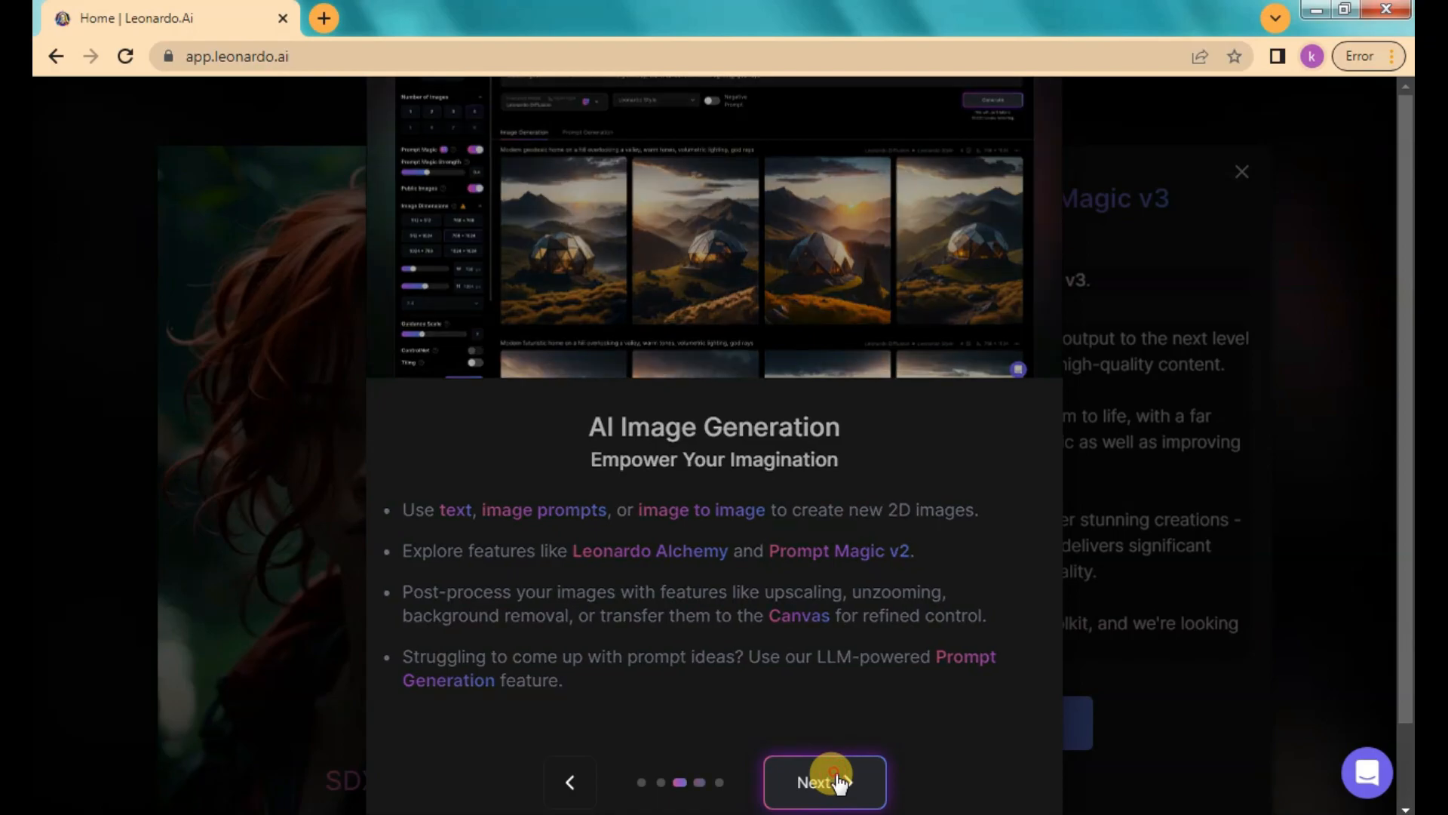
pyautogui.click(838, 782)
pyautogui.click(835, 778)
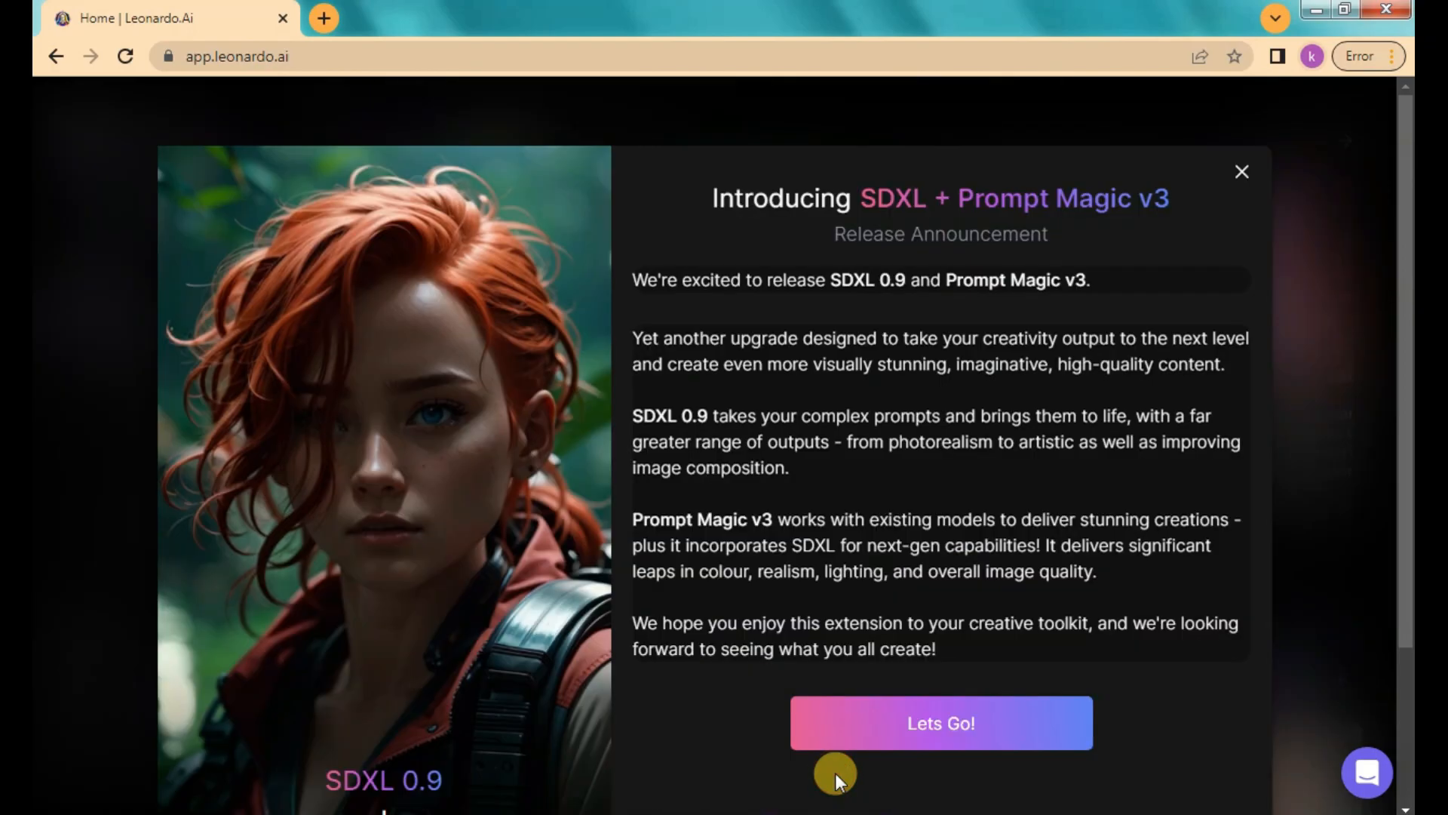
pyautogui.scroll(-3, 959, 667)
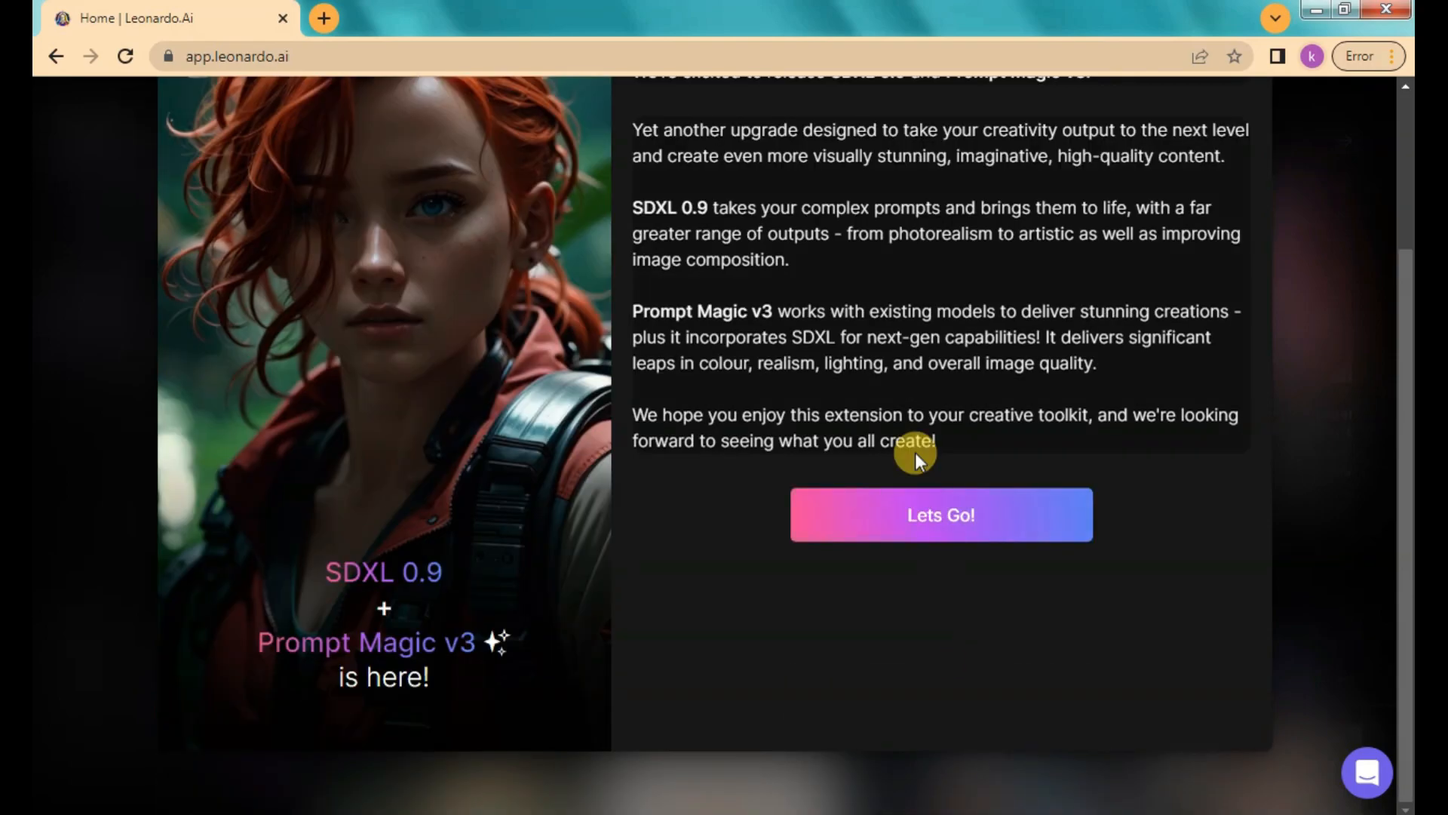
pyautogui.click(883, 516)
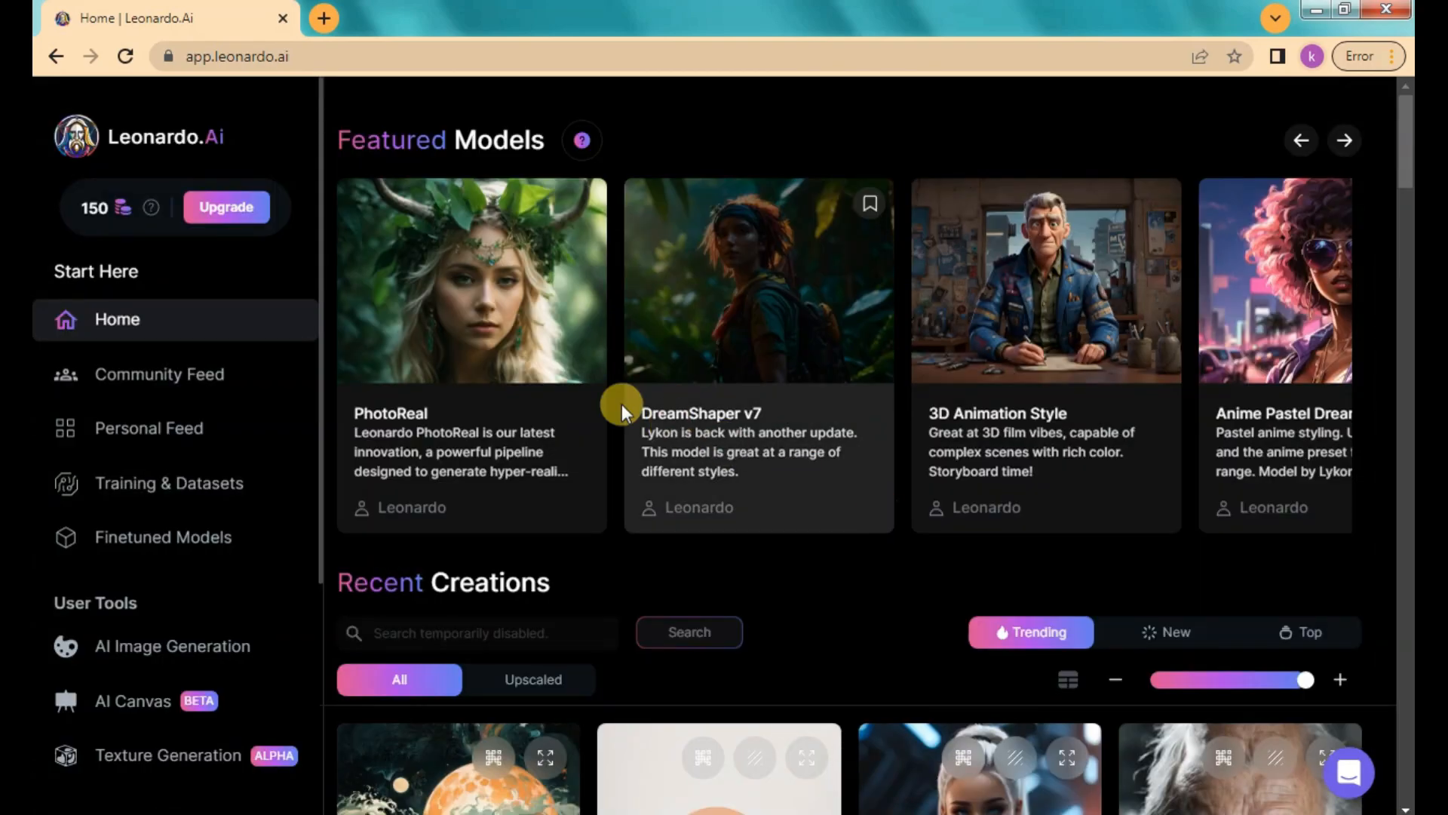
# Step: Look through the trending community images under Recent Creations on the home page
pyautogui.scroll(-5, 626, 407)
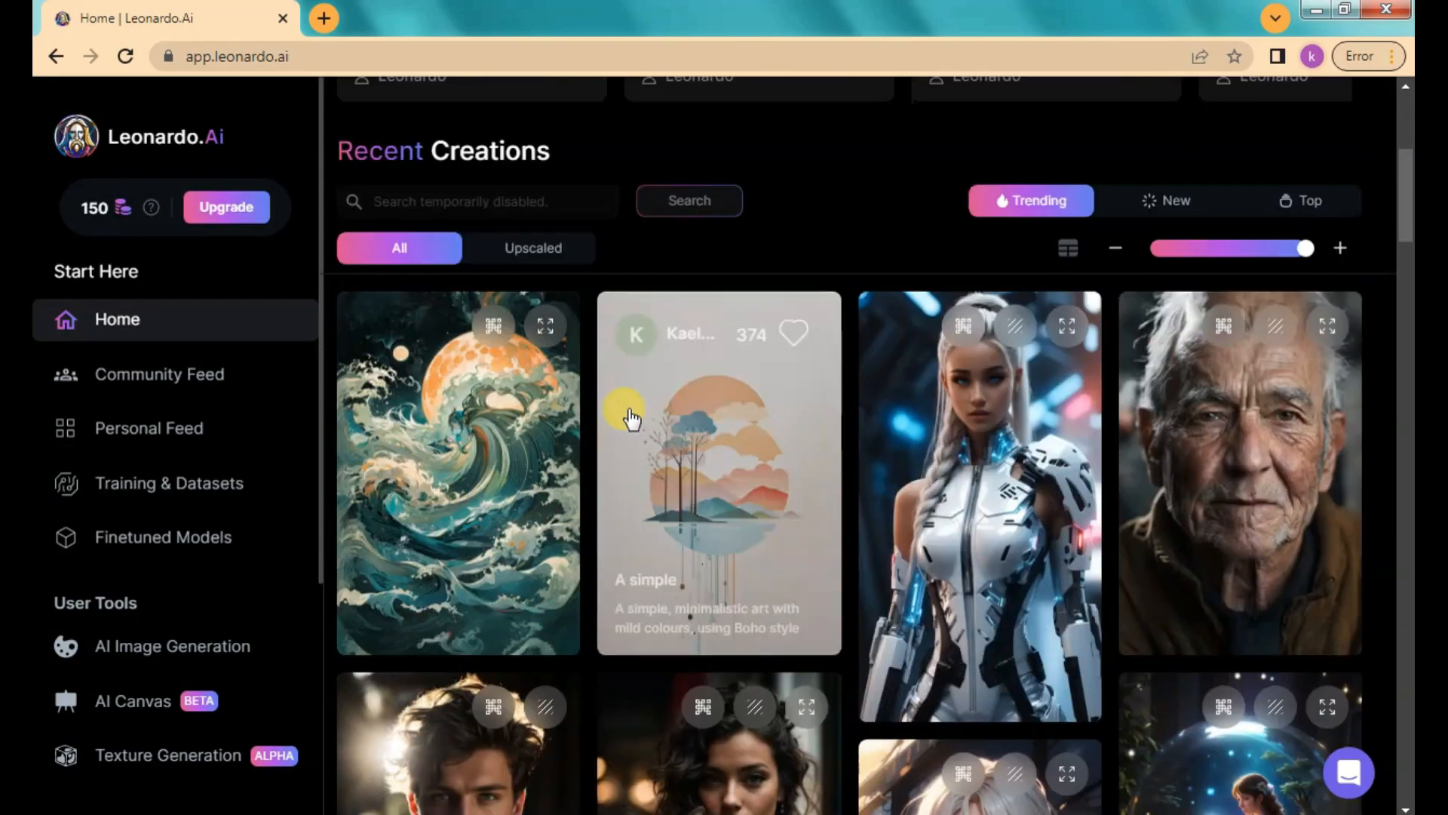
pyautogui.scroll(-5, 626, 411)
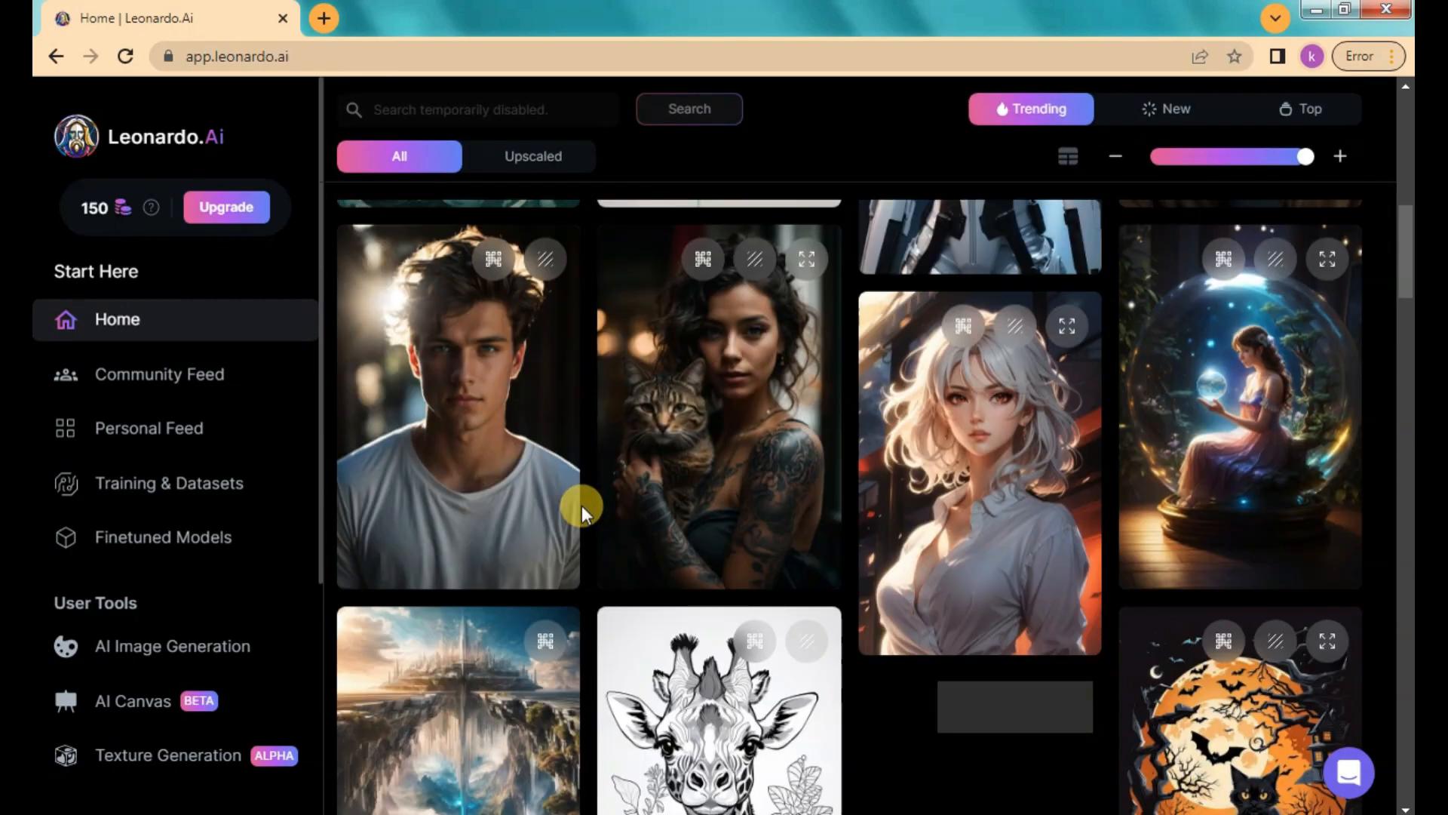
pyautogui.scroll(-4, 581, 505)
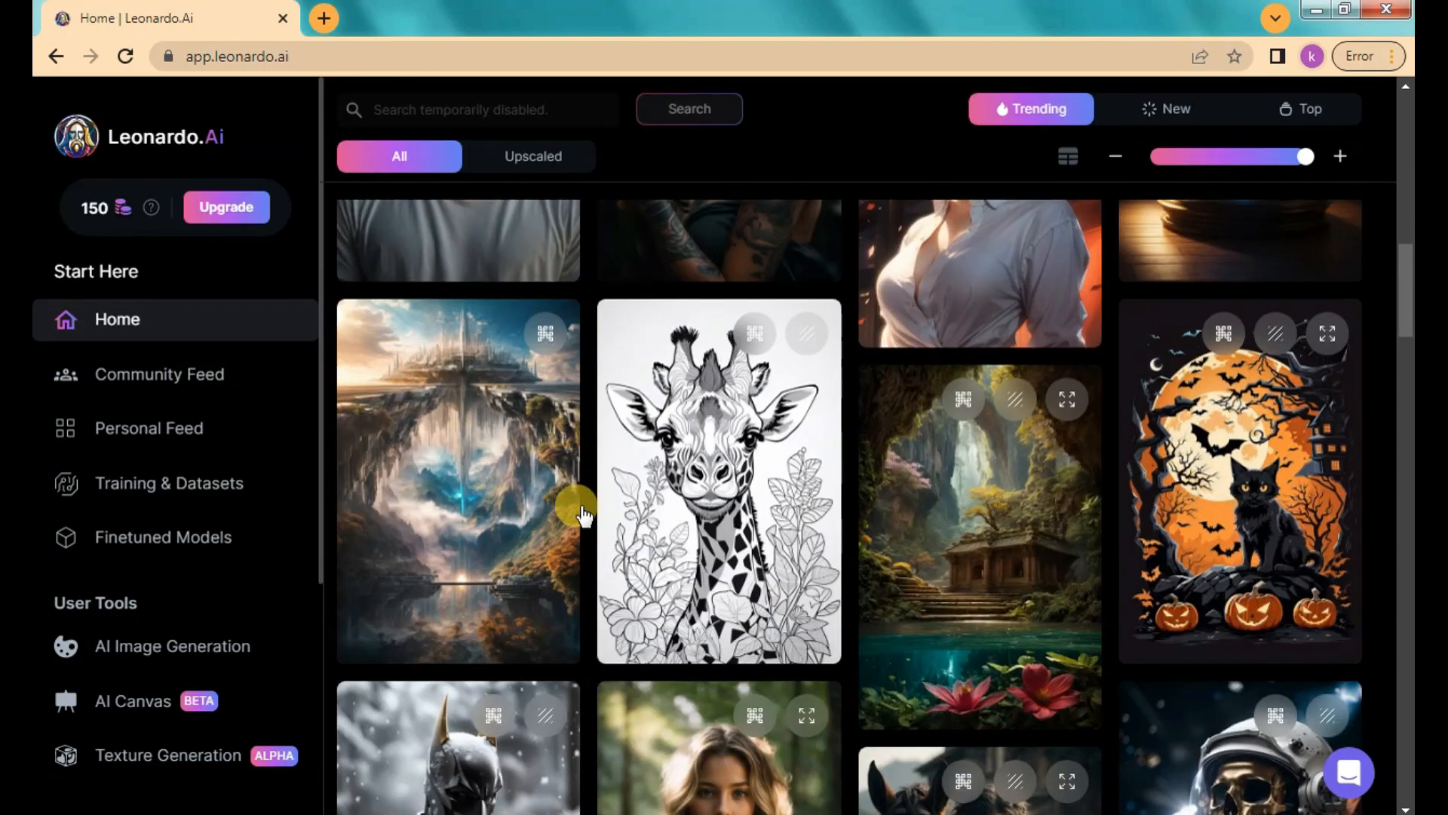
# Step: Browse further down the trending community creations and view the titles and prompts of individual images
pyautogui.scroll(-5, 726, 533)
pyautogui.scroll(-3, 981, 523)
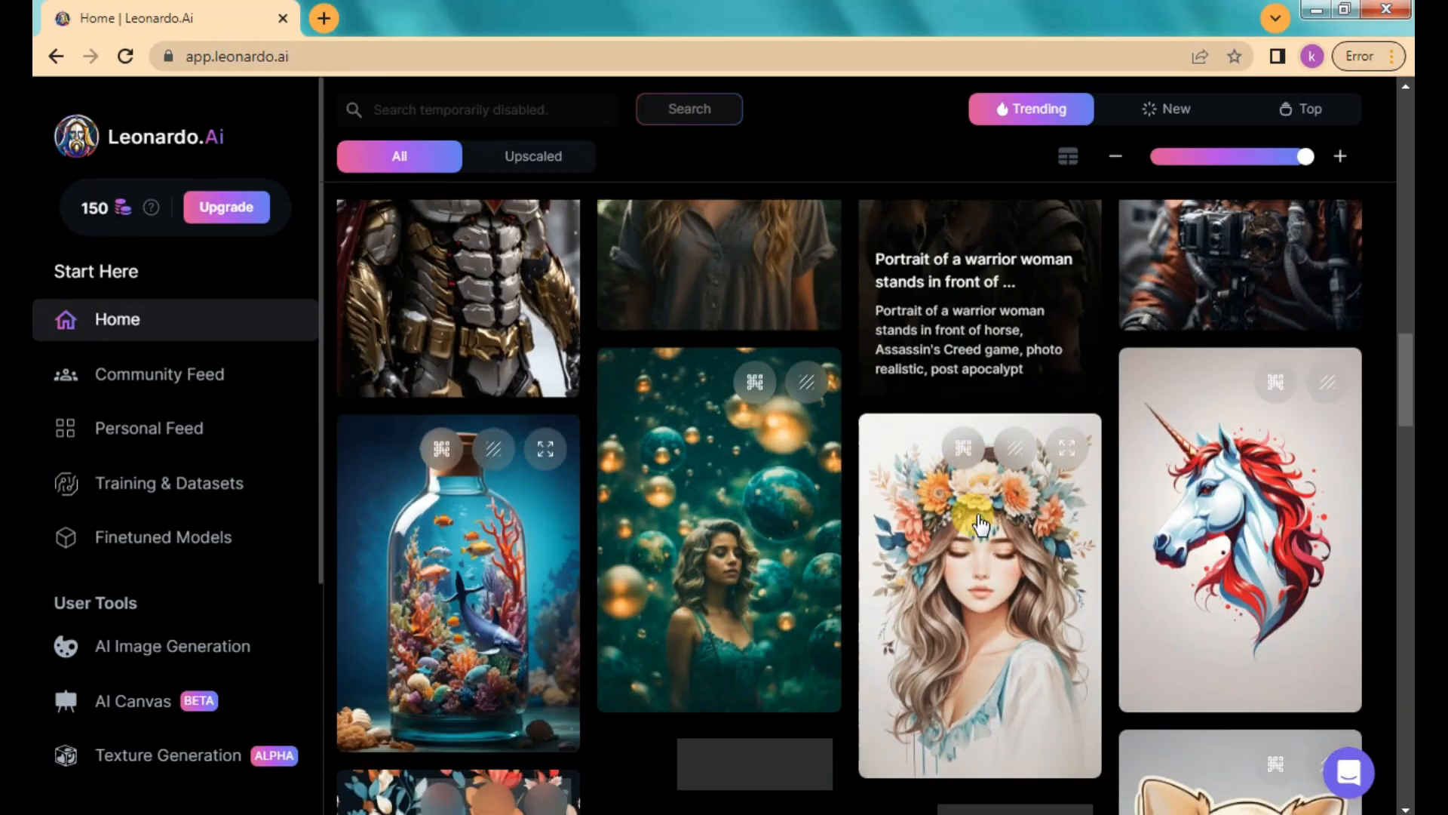
pyautogui.scroll(-1, 981, 523)
pyautogui.scroll(-2, 615, 512)
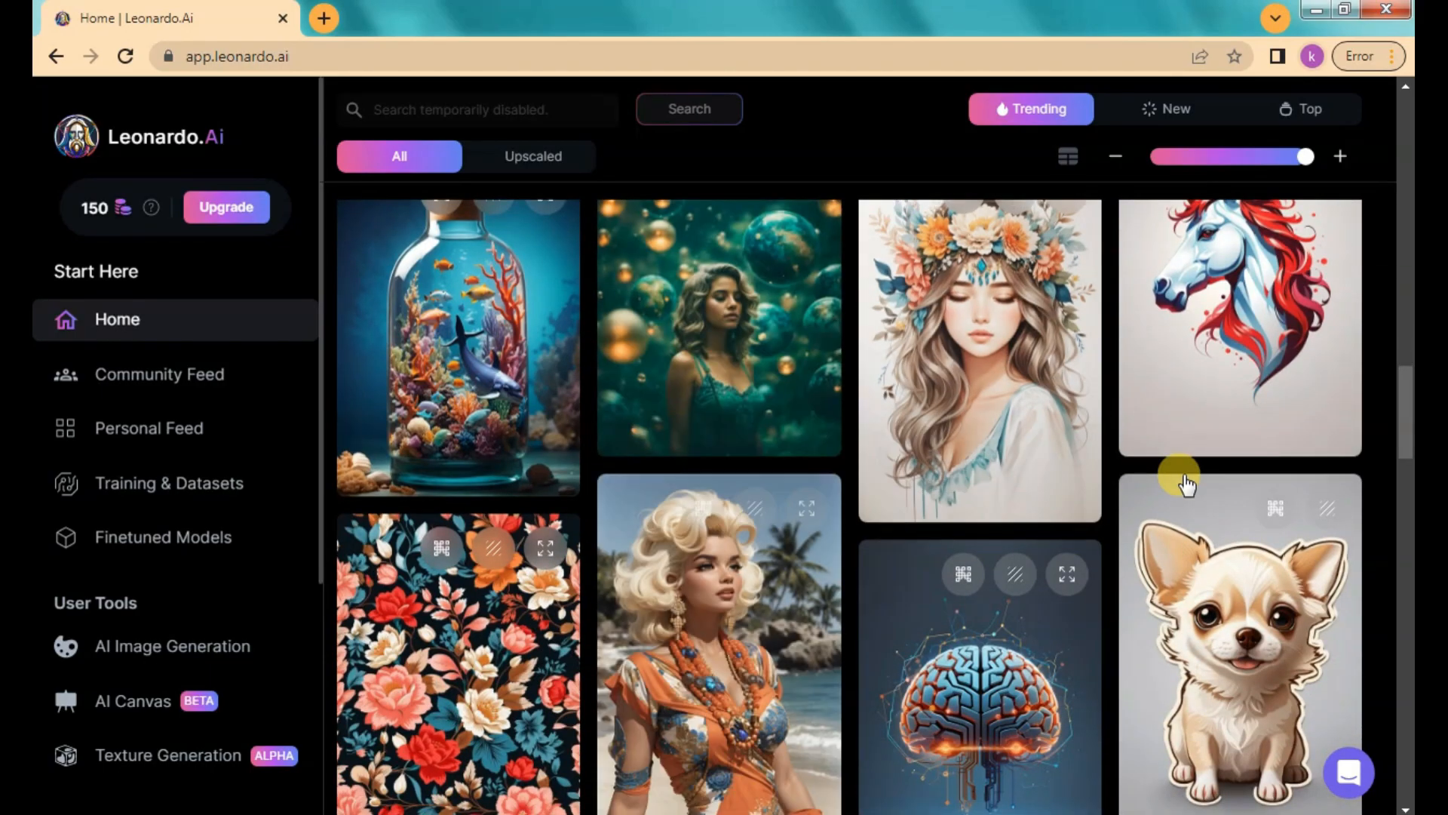
pyautogui.scroll(-3, 1185, 482)
pyautogui.scroll(5, 847, 502)
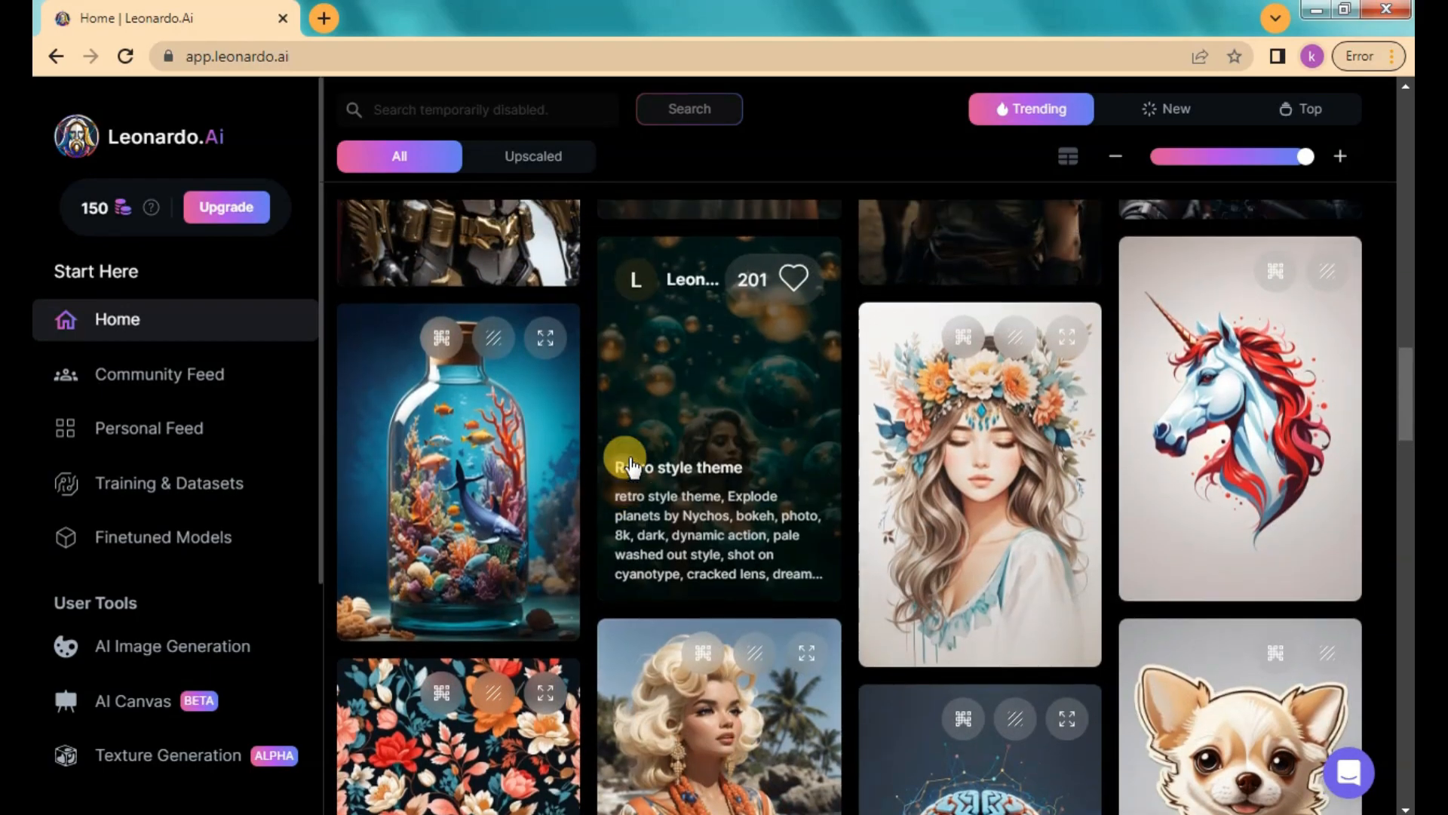
pyautogui.scroll(12, 631, 467)
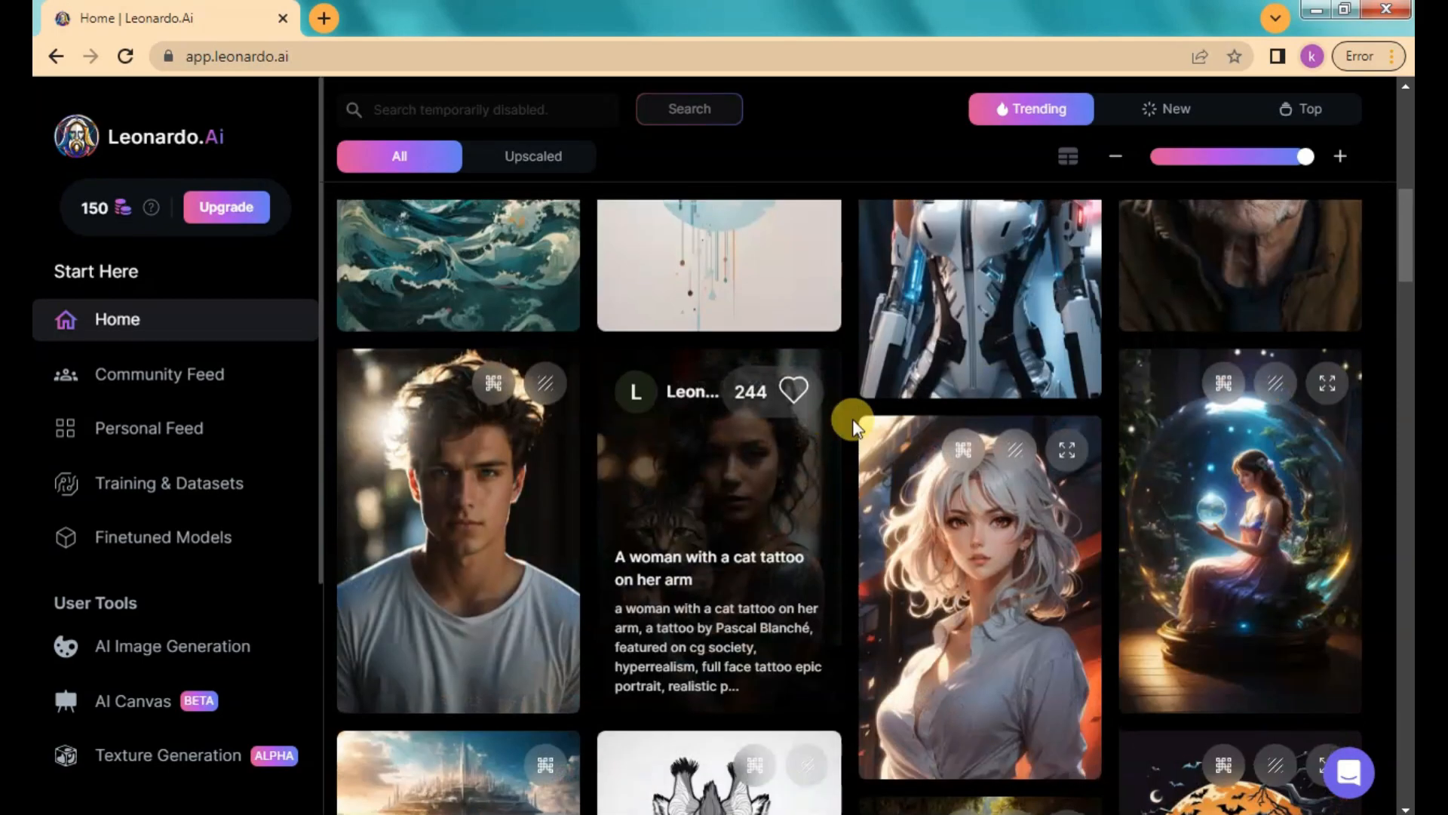
pyautogui.scroll(-10, 981, 377)
pyautogui.scroll(-10, 802, 453)
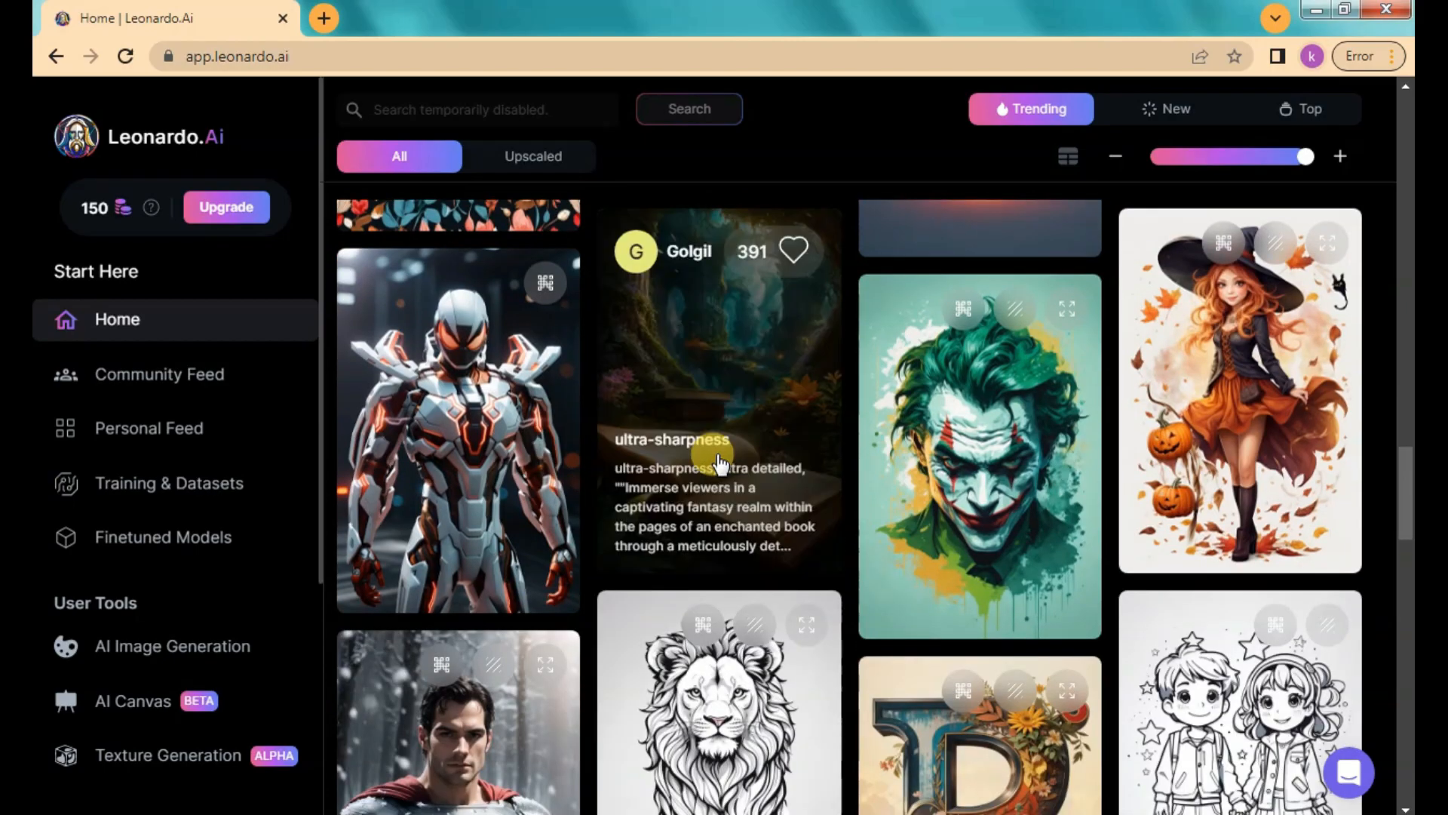
pyautogui.scroll(-4, 426, 476)
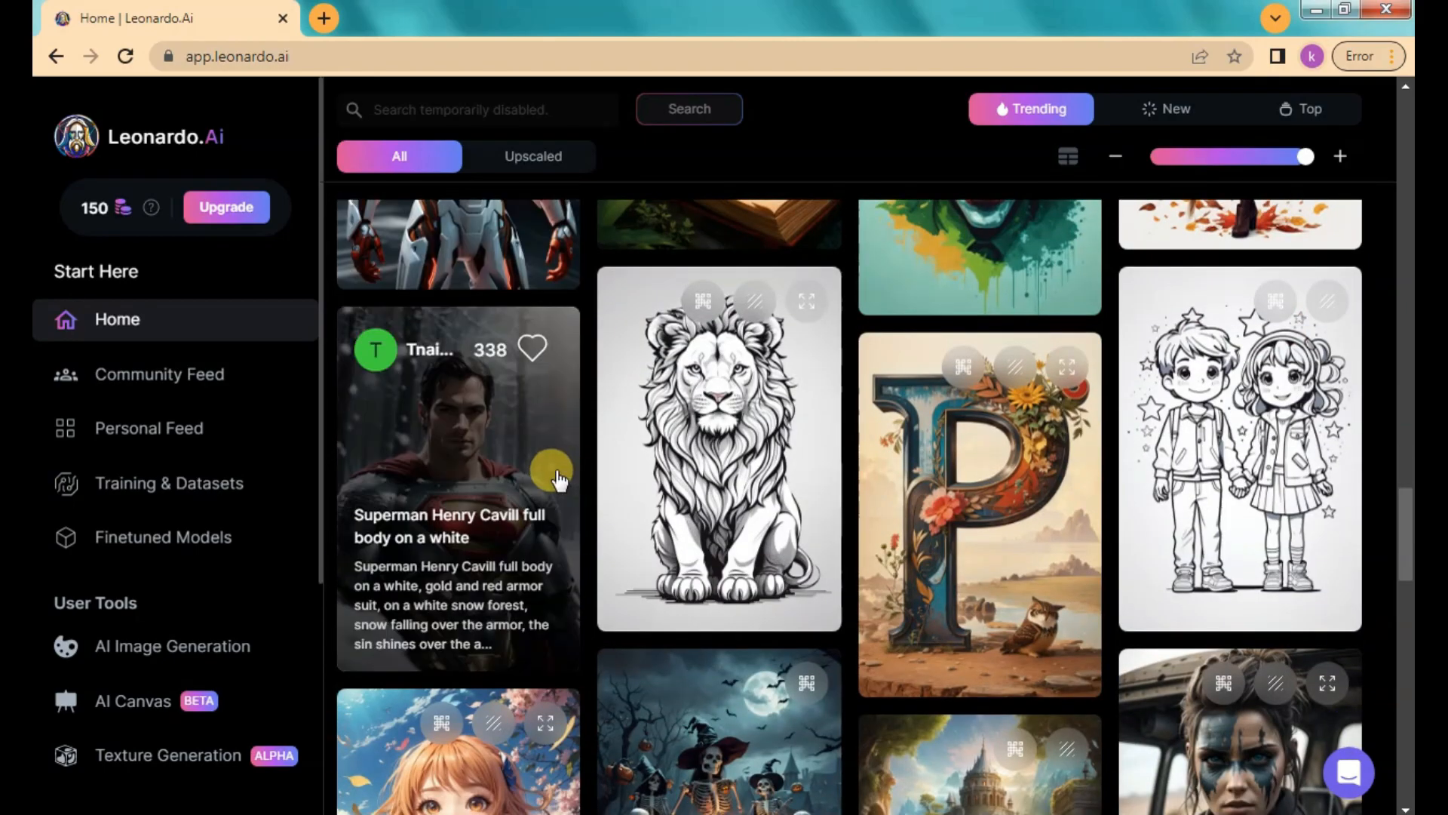
pyautogui.scroll(-4, 558, 477)
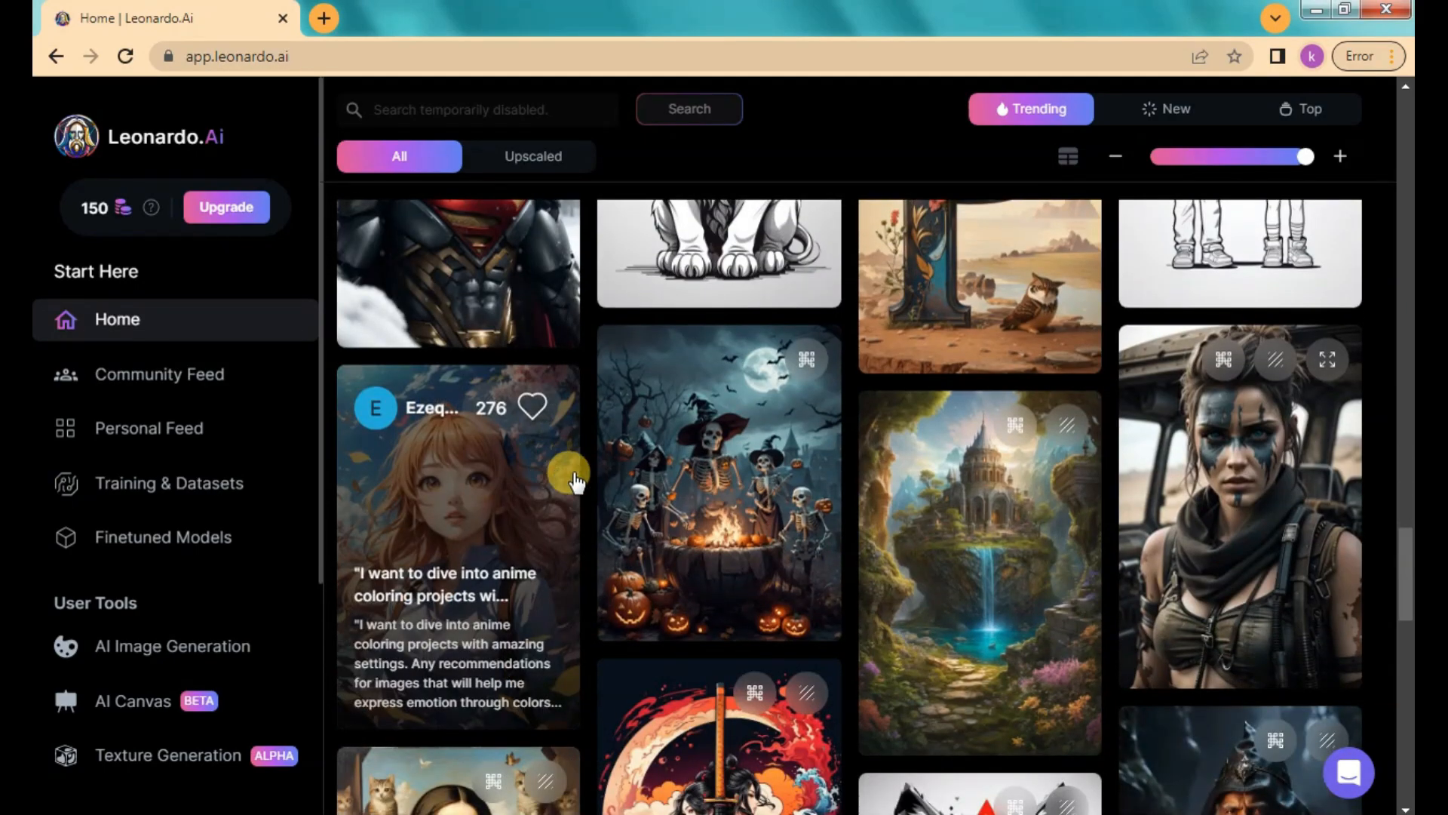
pyautogui.scroll(-8, 573, 479)
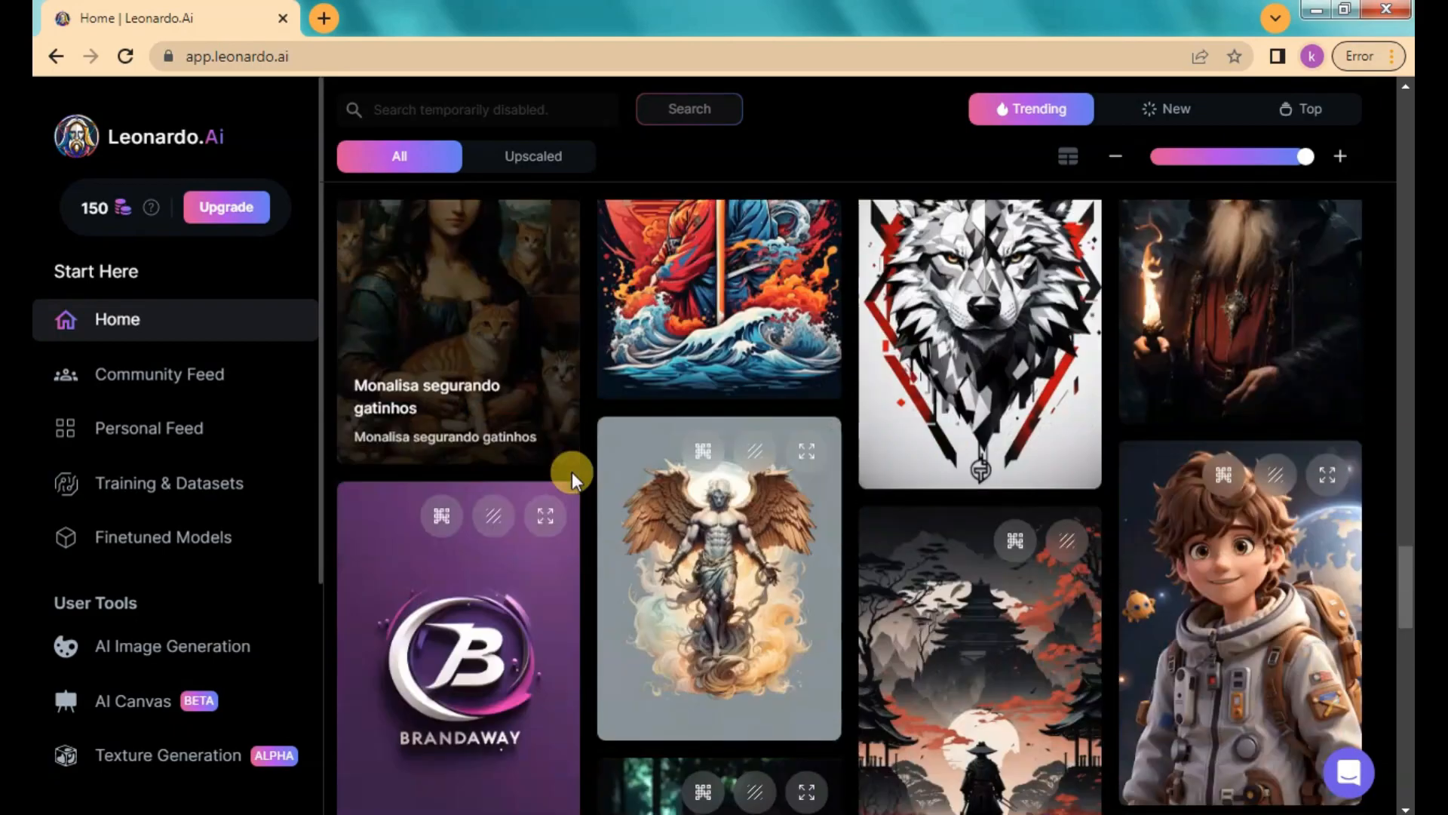
pyautogui.scroll(-4, 572, 472)
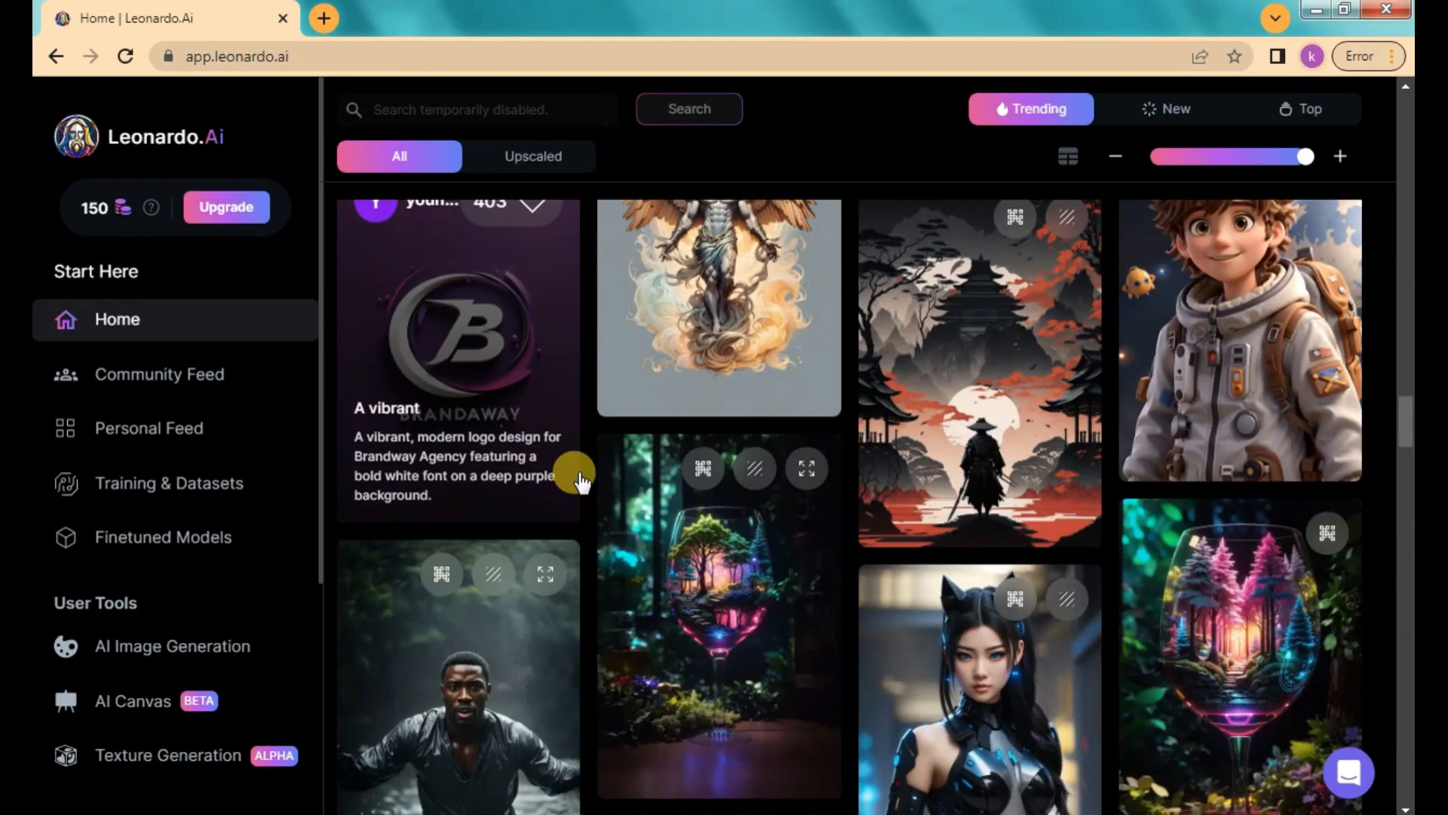
pyautogui.scroll(-3, 578, 491)
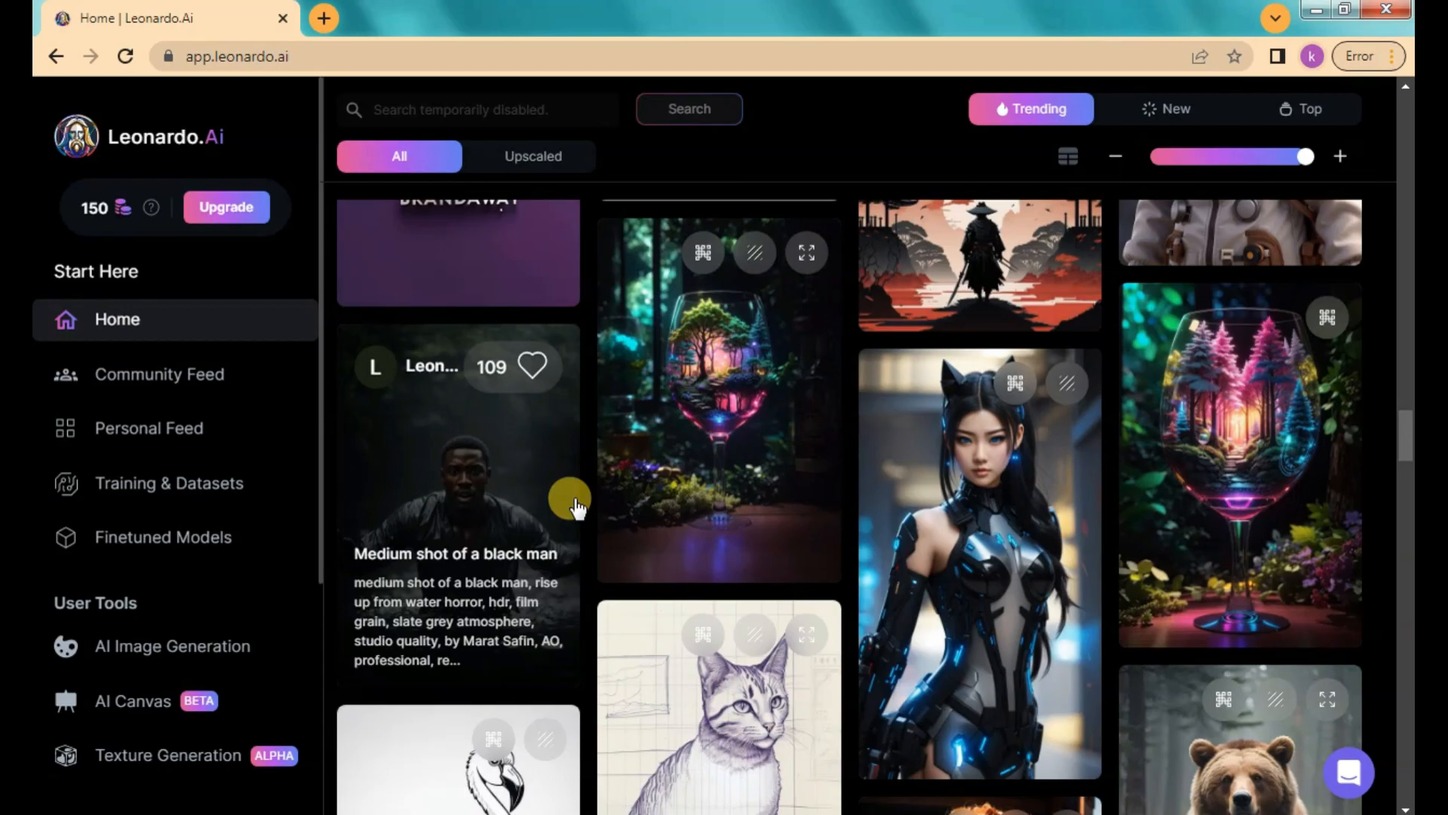
pyautogui.scroll(10, 572, 499)
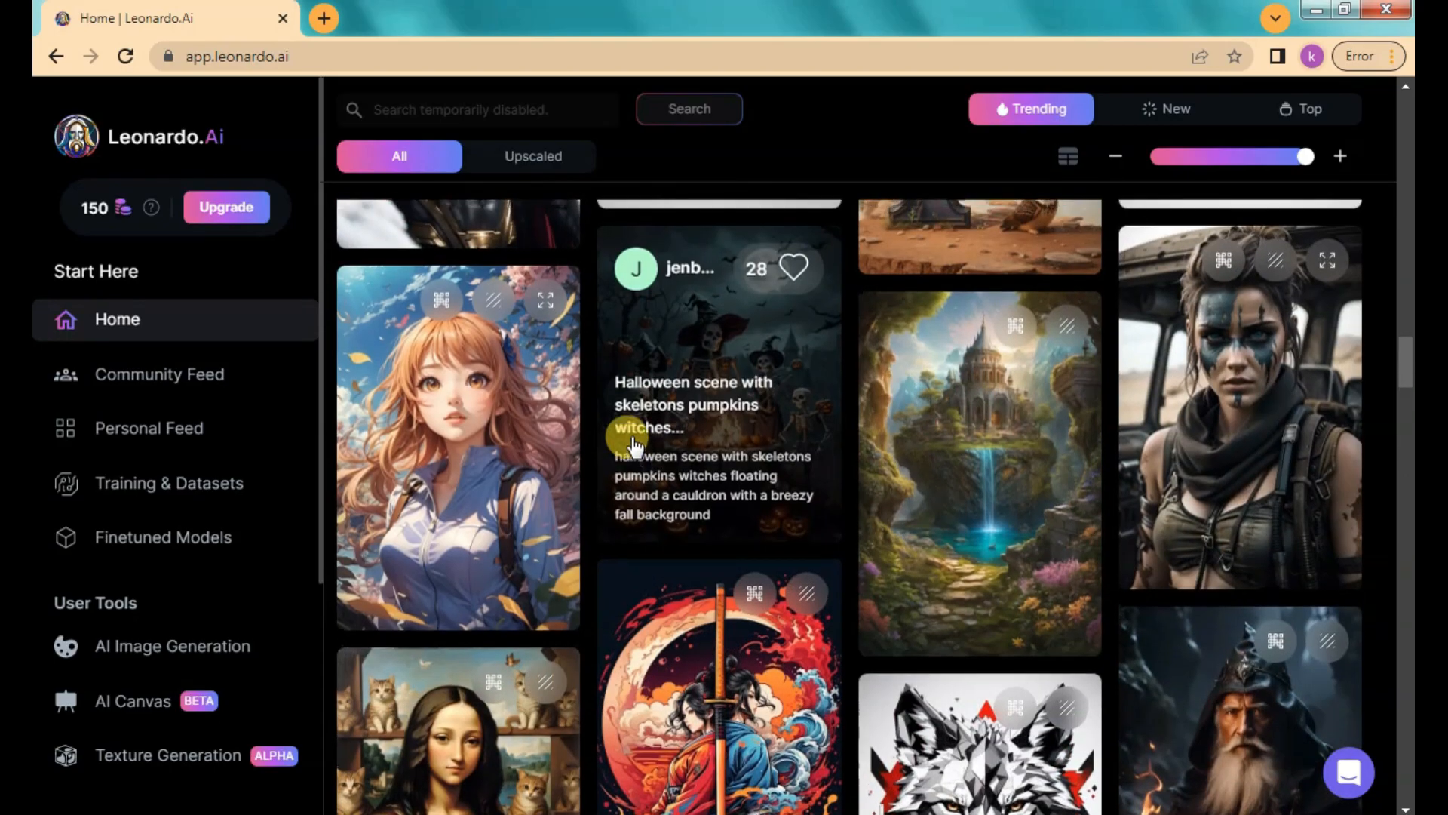
pyautogui.scroll(10, 633, 446)
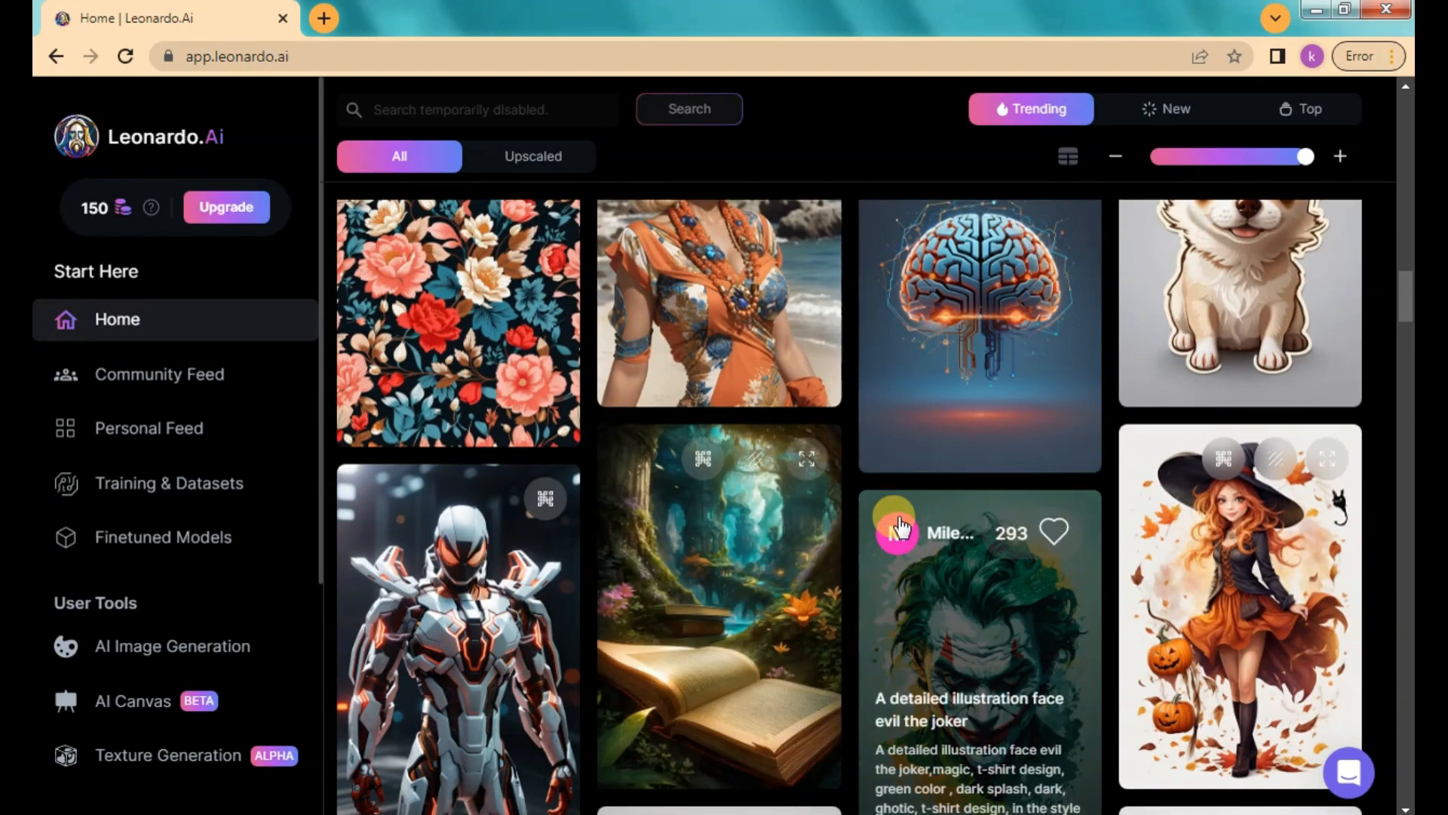
# Step: Open the ultra-sharpness enchanted book image and review its prompt, negative prompt, generation settings and finetuned model
pyautogui.click(780, 537)
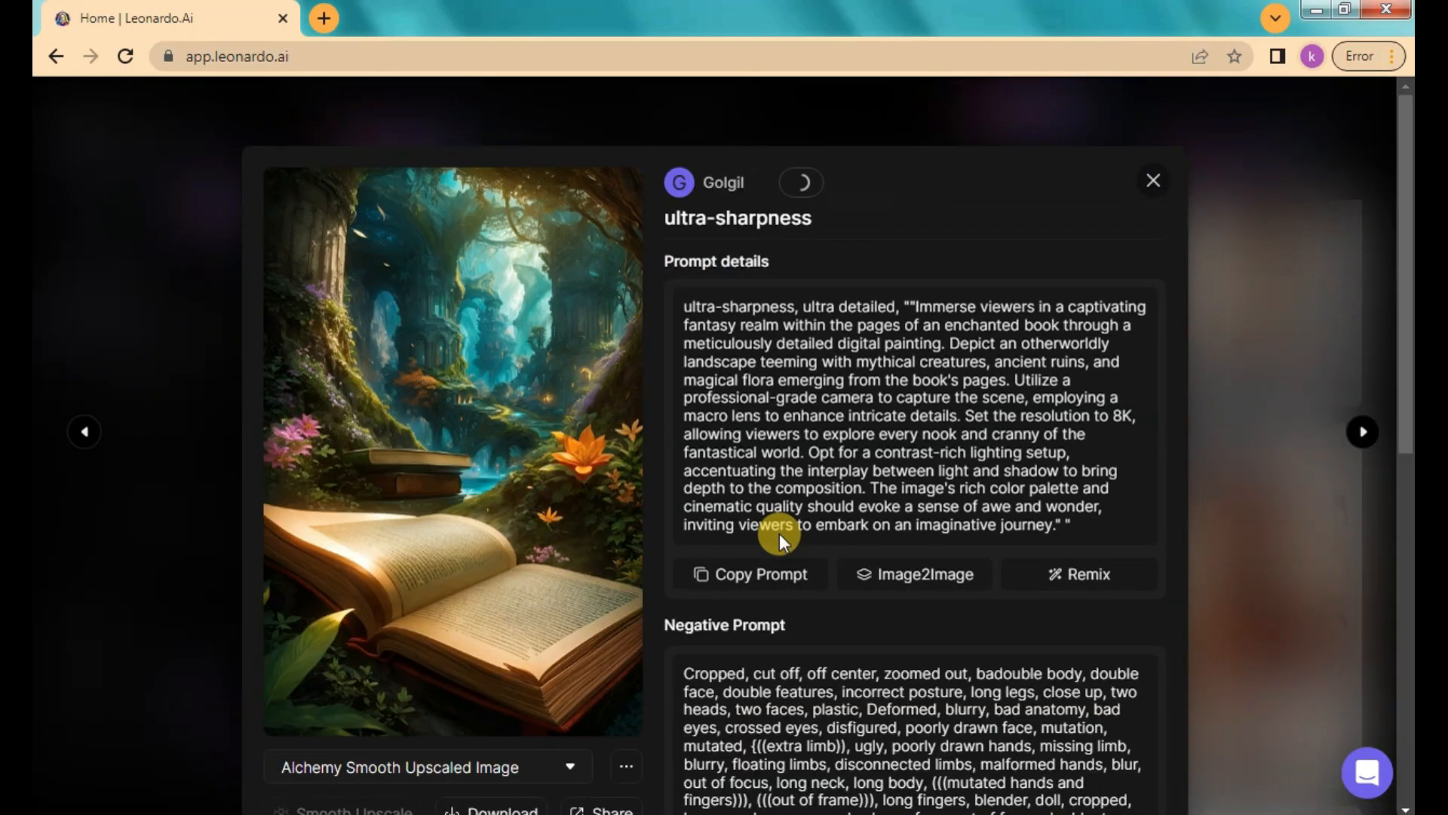
pyautogui.scroll(-4, 743, 584)
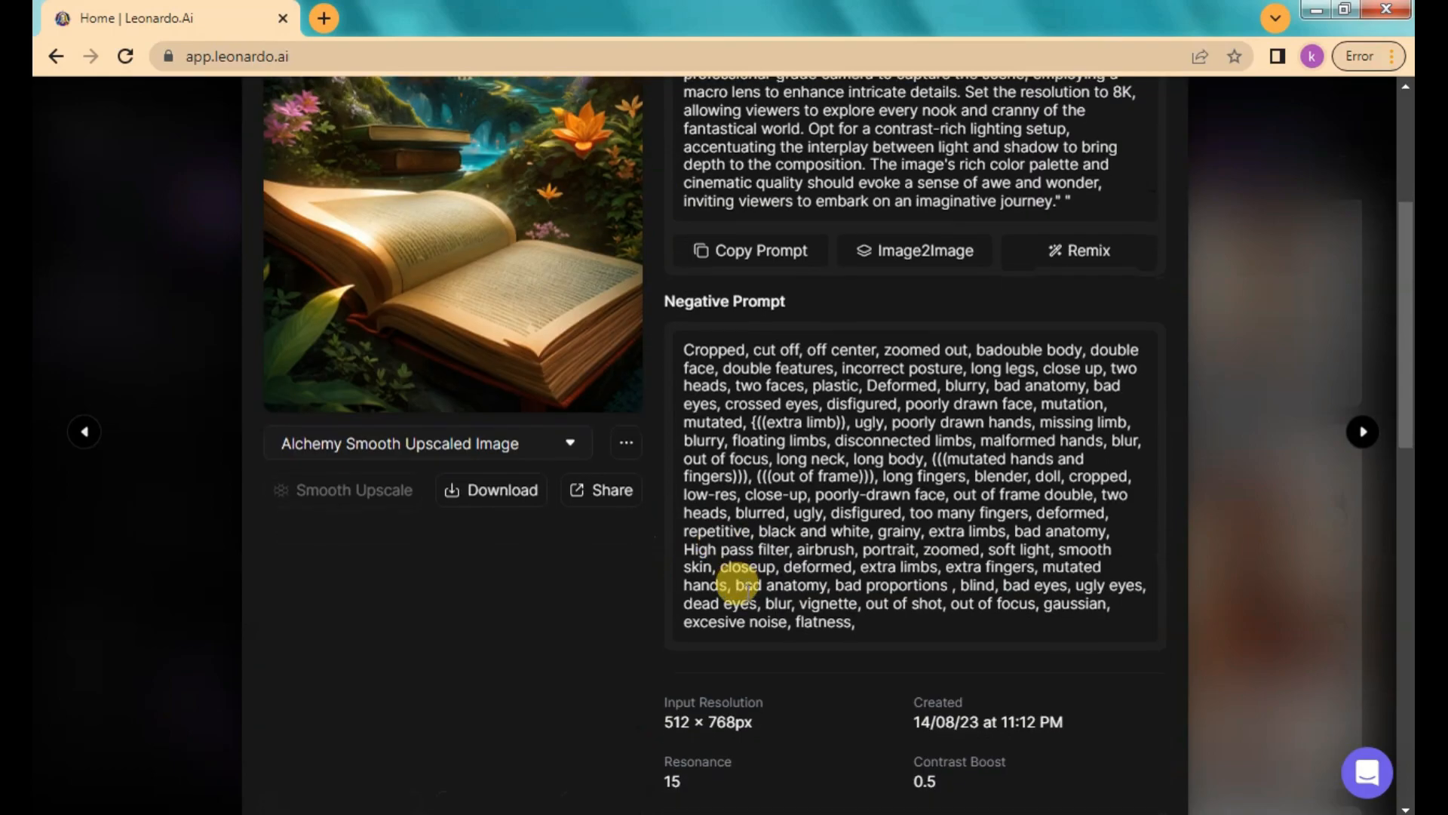
pyautogui.scroll(-5, 833, 592)
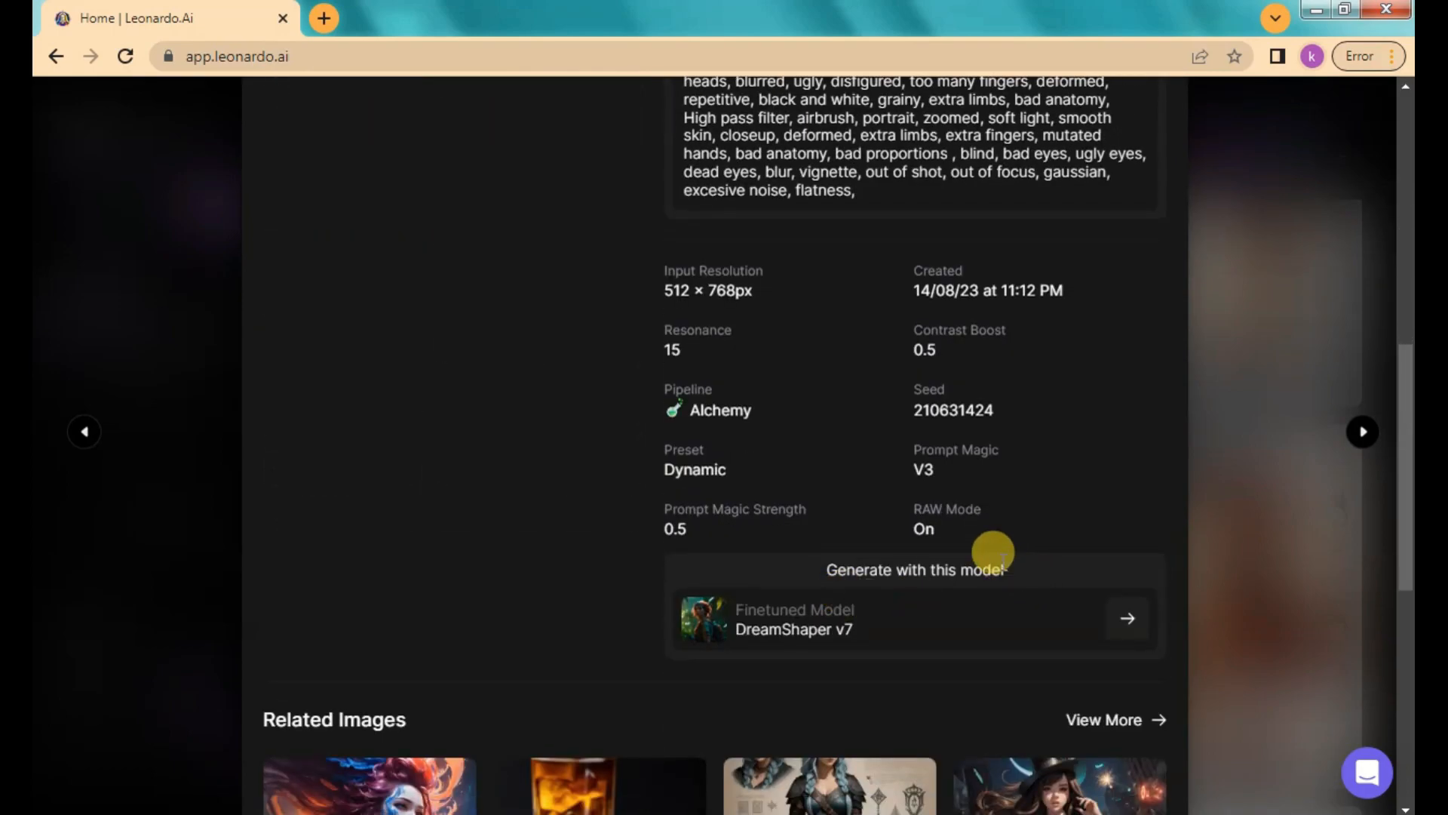
pyautogui.scroll(-3, 892, 628)
pyautogui.scroll(2, 895, 637)
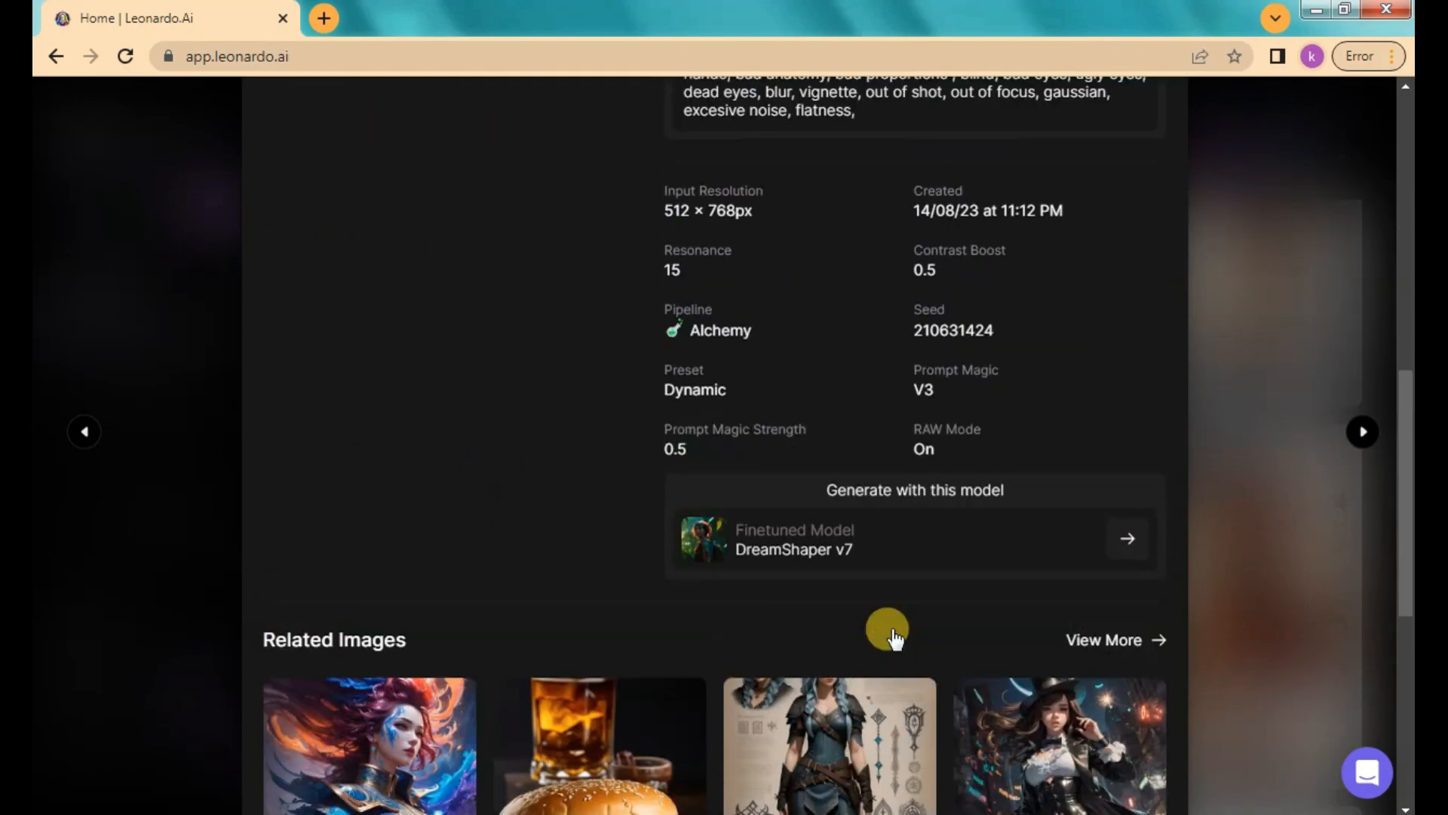
pyautogui.scroll(10, 886, 580)
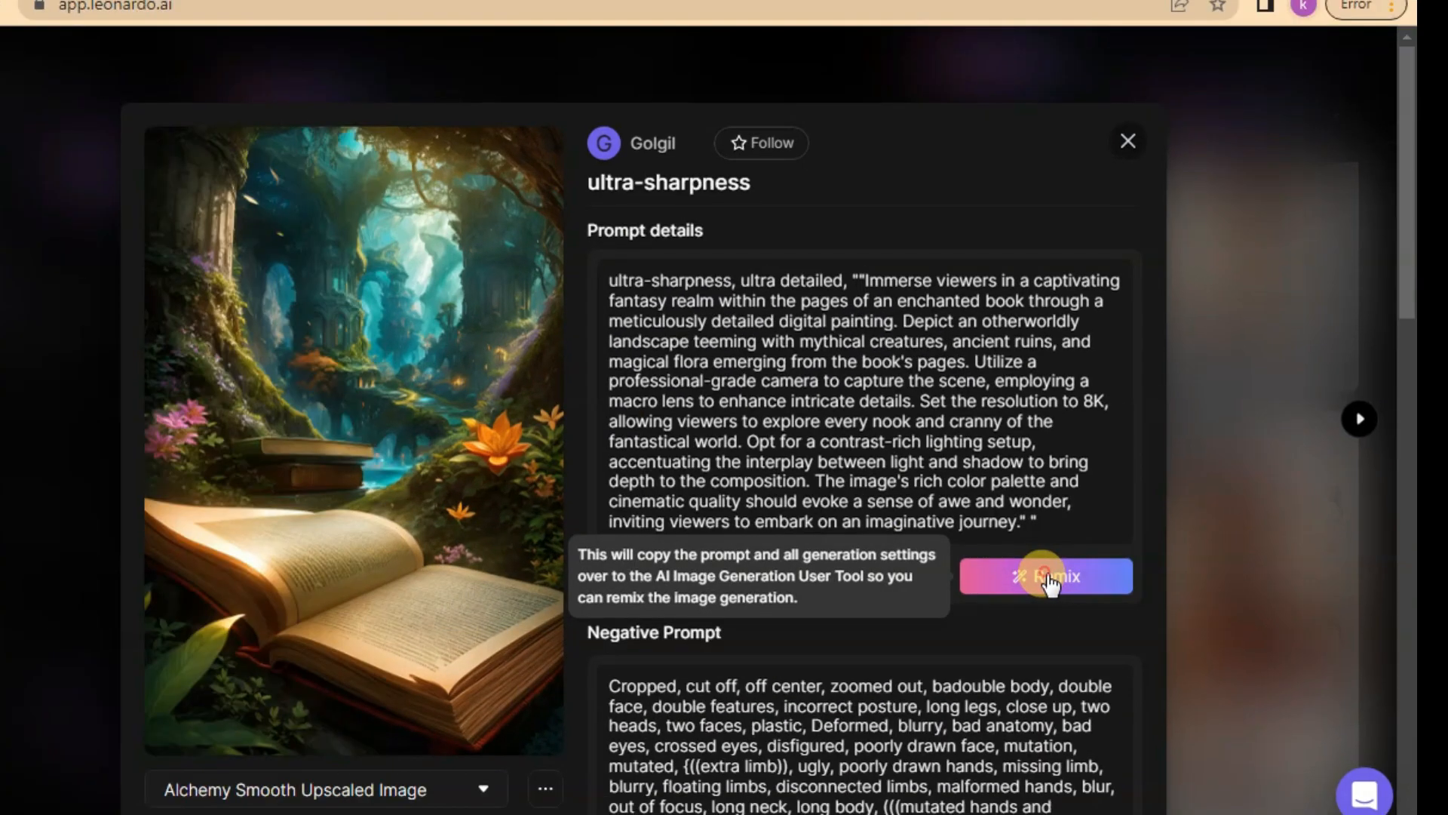
# Step: Remix the enchanted book image in AI Image Generation and go through the tool's introductory guide to the end
pyautogui.click(1049, 581)
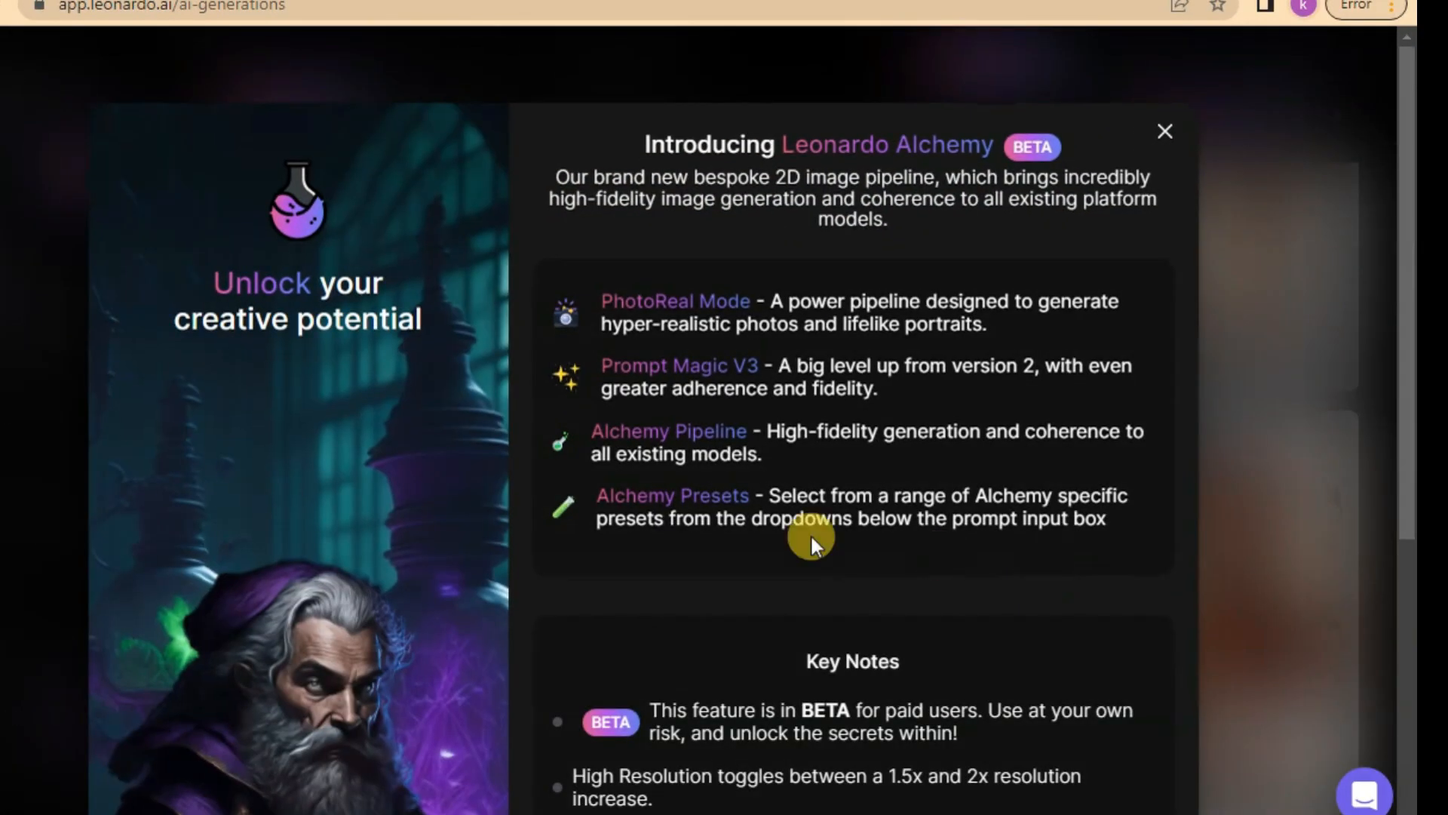
pyautogui.scroll(-5, 740, 513)
pyautogui.click(805, 716)
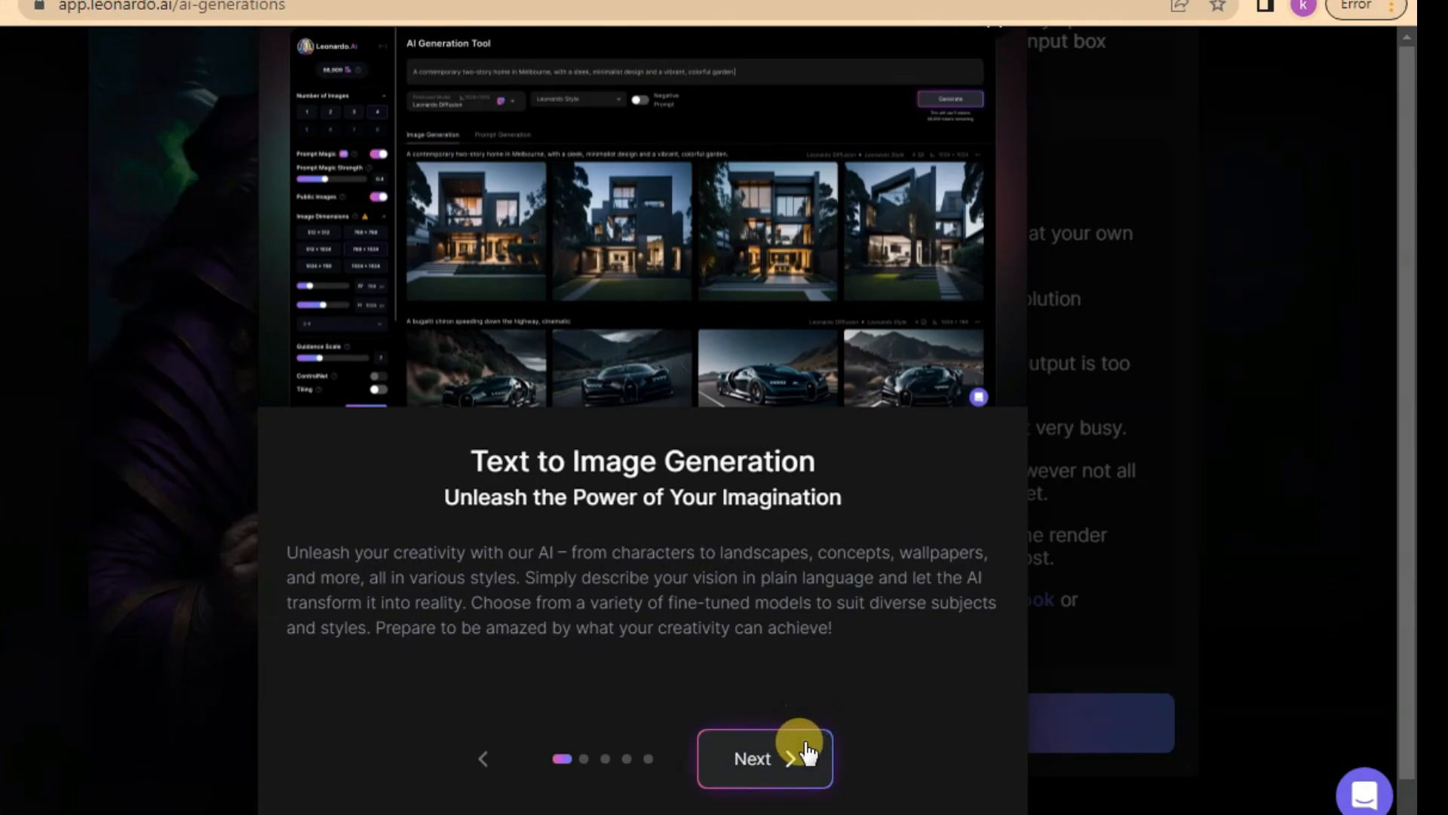
pyautogui.click(798, 755)
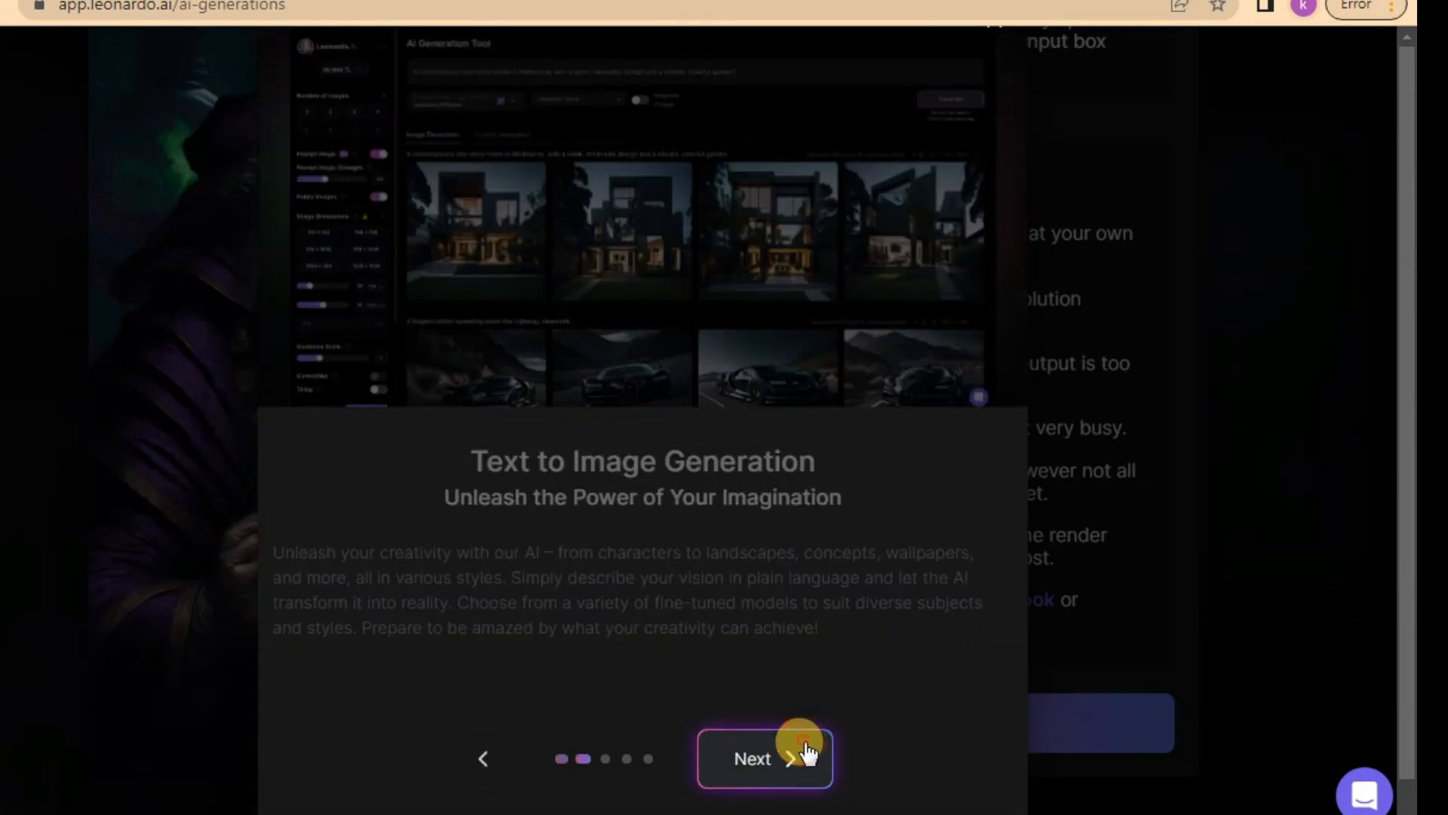
pyautogui.click(798, 761)
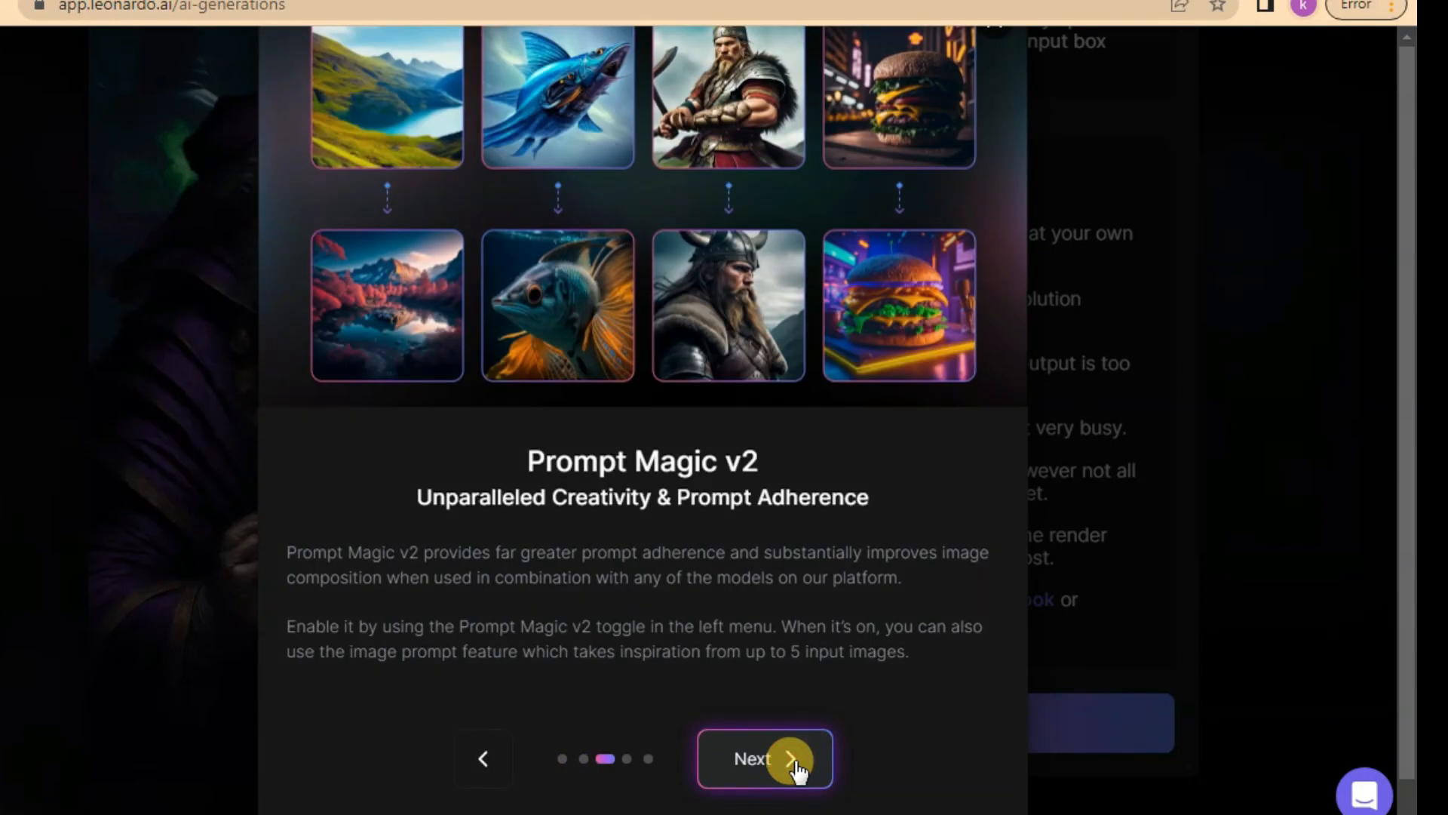
pyautogui.click(792, 760)
pyautogui.click(792, 760)
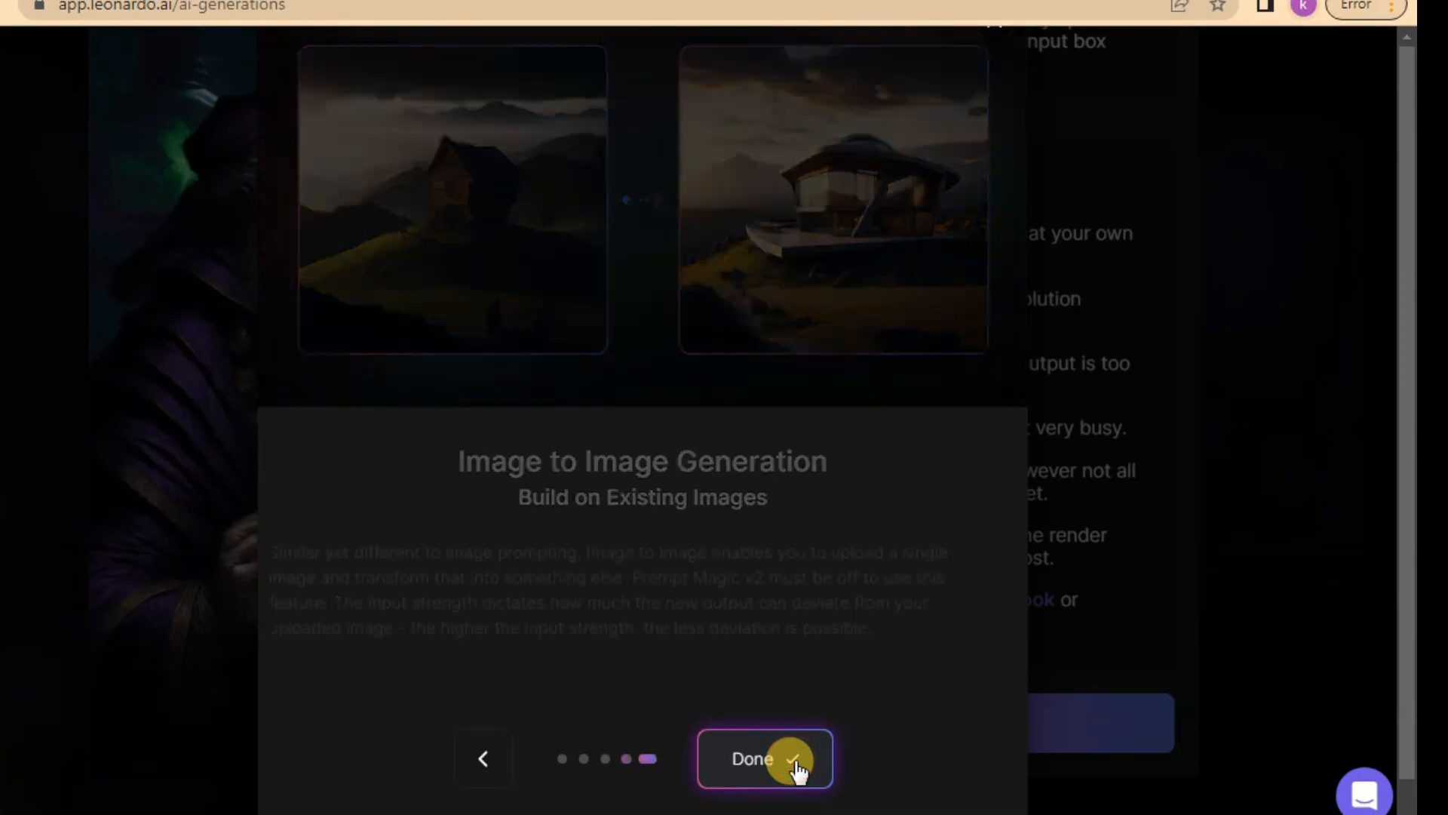
pyautogui.click(794, 760)
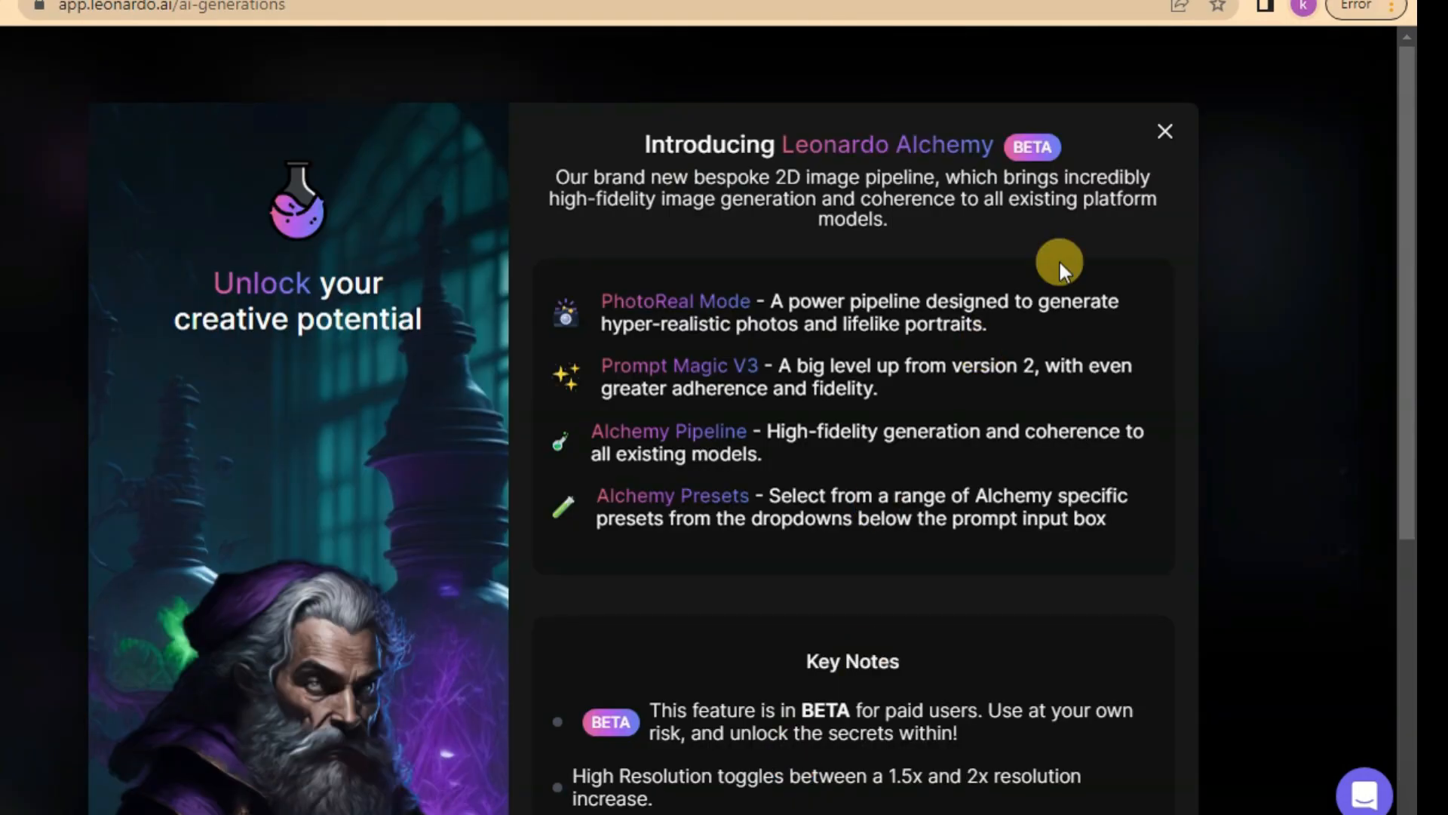
# Step: Read through the Leonardo Alchemy key notes and dismiss the introduction
pyautogui.scroll(-3, 662, 498)
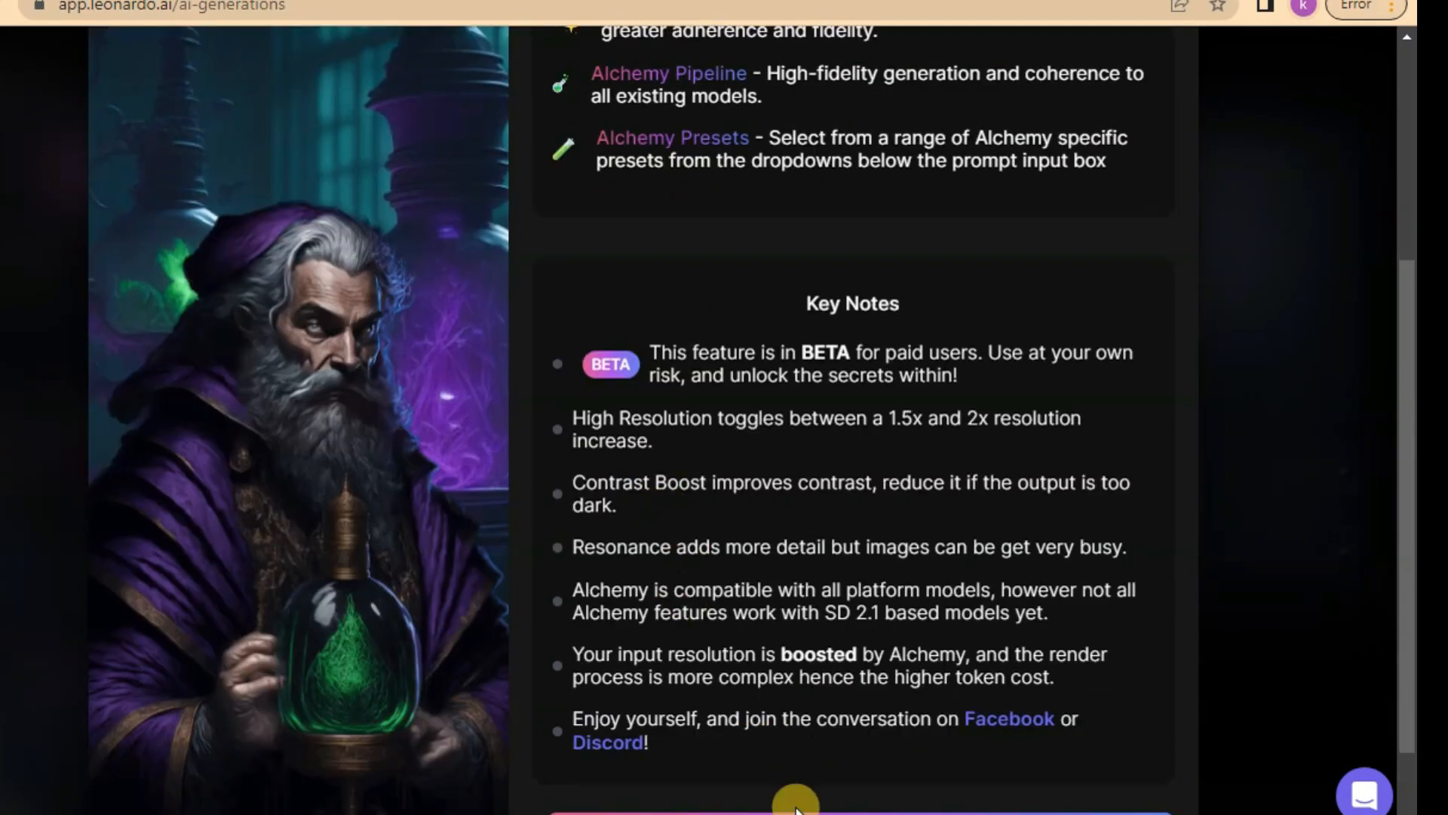
pyautogui.scroll(-2, 788, 781)
pyautogui.click(831, 702)
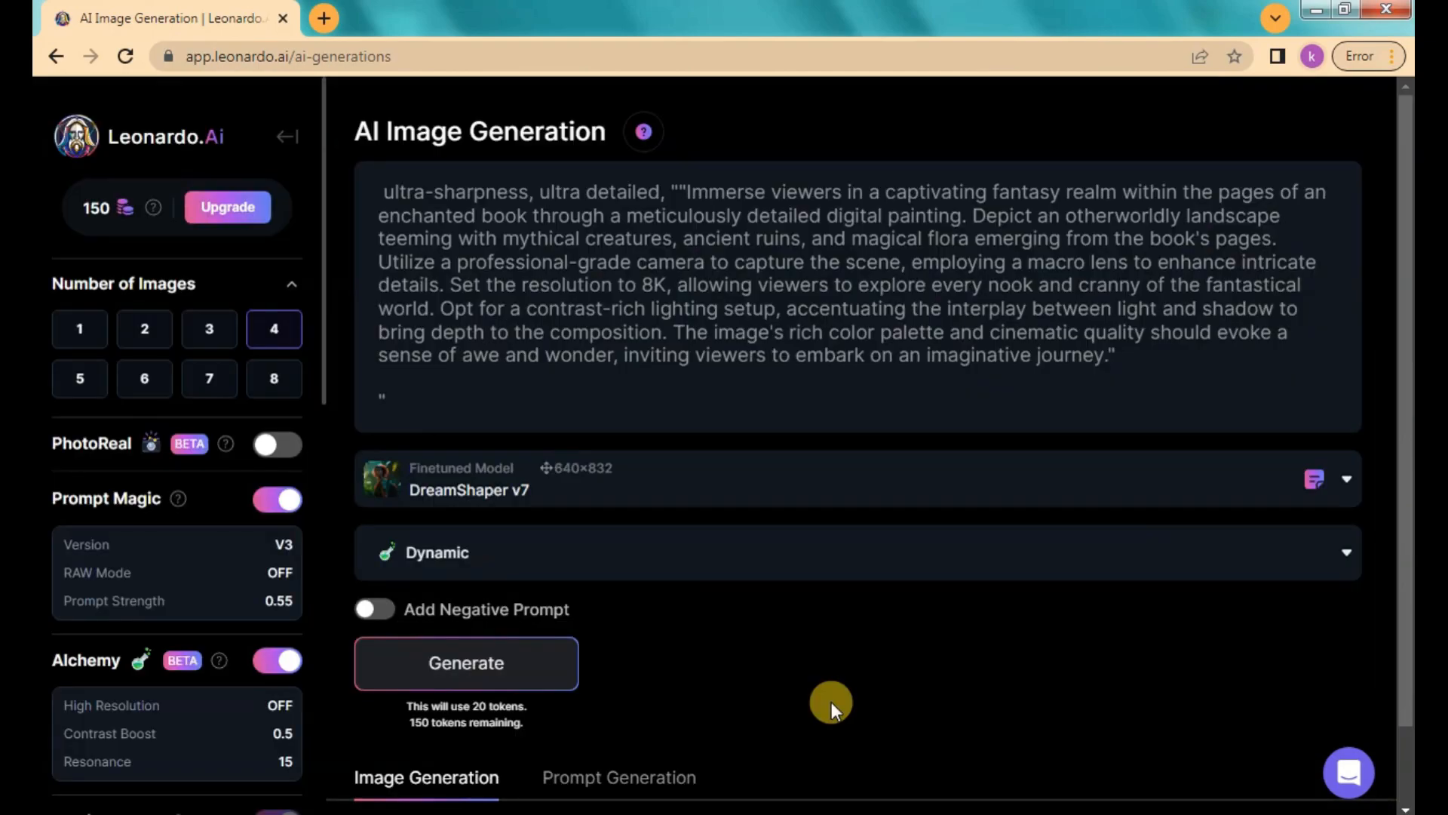
# Step: Generate four images from the remixed enchanted book prompt with the DreamShaper v7 model and the Dynamic preset
pyautogui.scroll(-1, 636, 405)
pyautogui.scroll(-1, 679, 445)
pyautogui.scroll(1, 825, 495)
pyautogui.scroll(-1, 747, 521)
pyautogui.scroll(1, 753, 529)
pyautogui.scroll(-1, 776, 554)
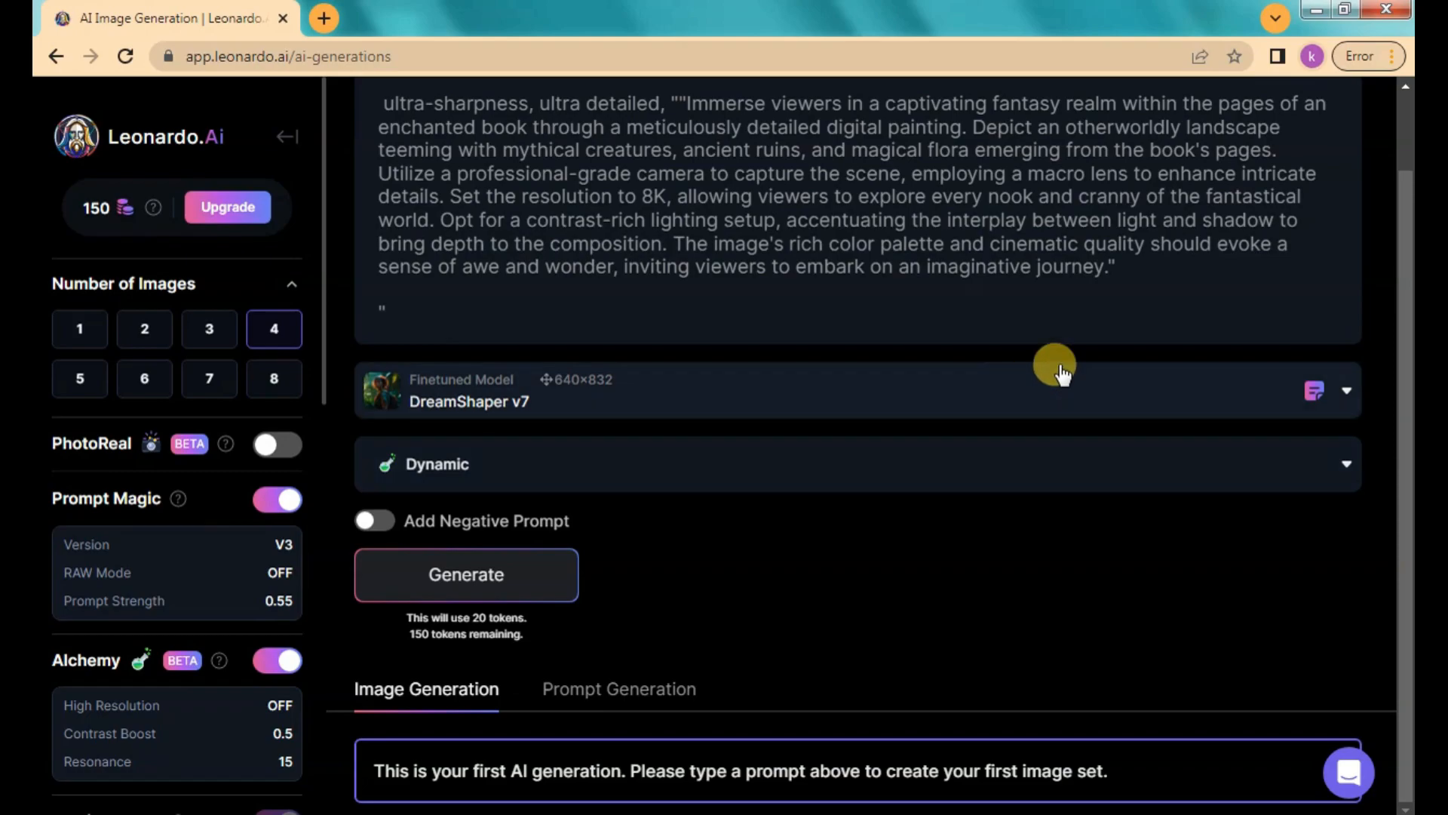
pyautogui.click(1168, 280)
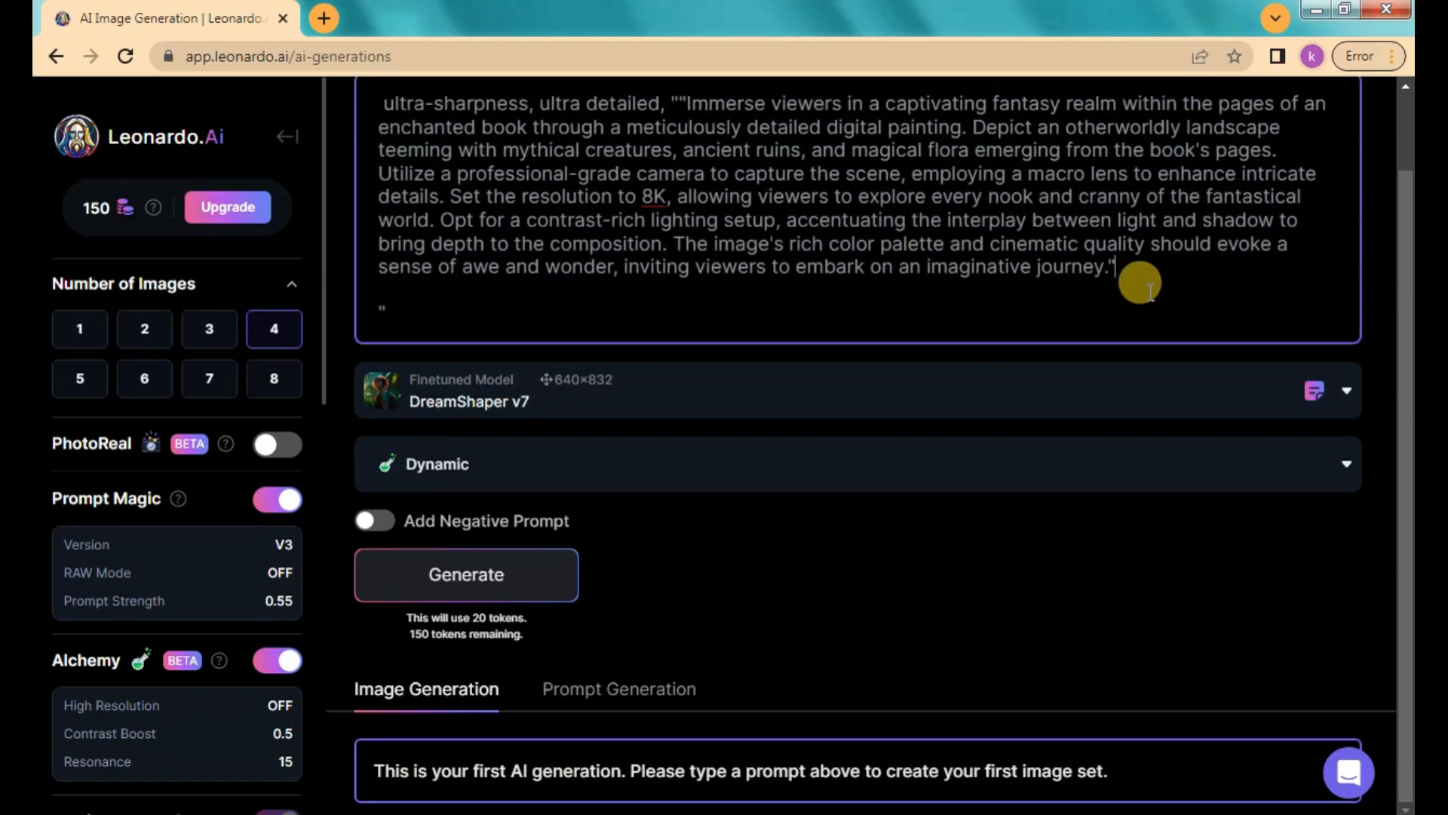
pyautogui.hotkey('ctrl', 'Return')
pyautogui.scroll(-10, 1169, 549)
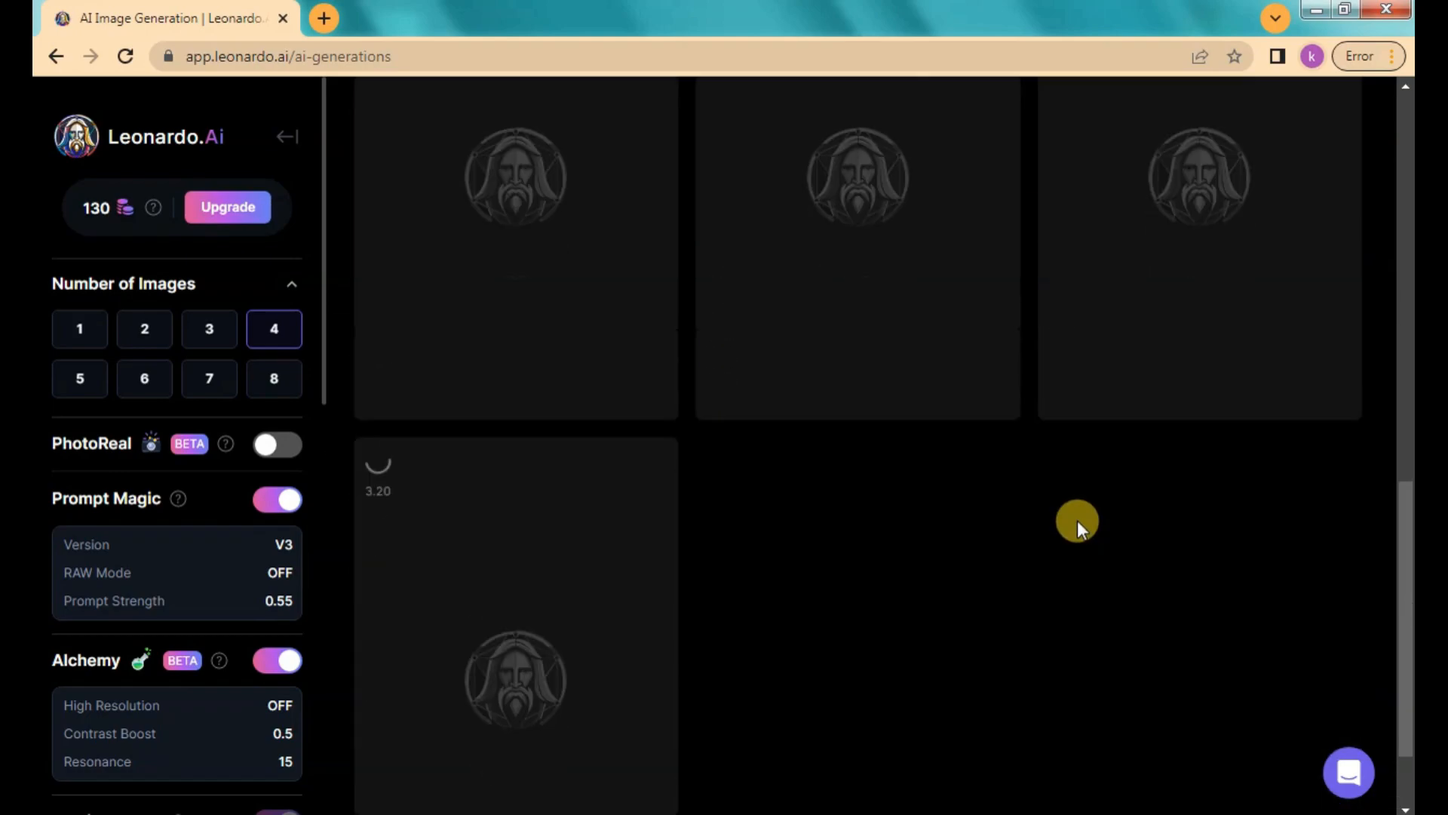
pyautogui.scroll(10, 1077, 525)
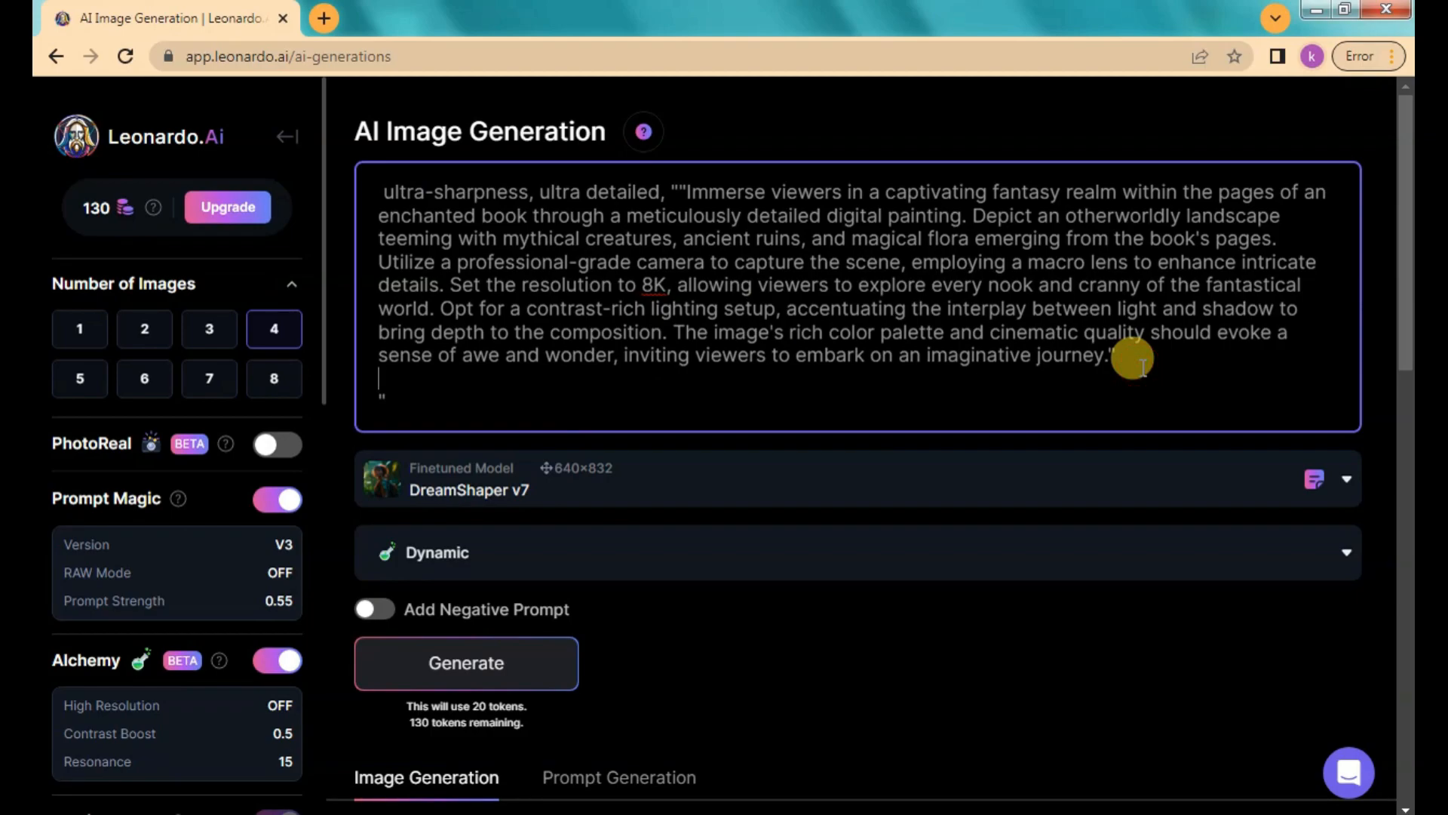
pyautogui.scroll(-15, 921, 550)
pyautogui.scroll(8, 812, 573)
pyautogui.scroll(6, 750, 552)
pyautogui.scroll(-12, 749, 552)
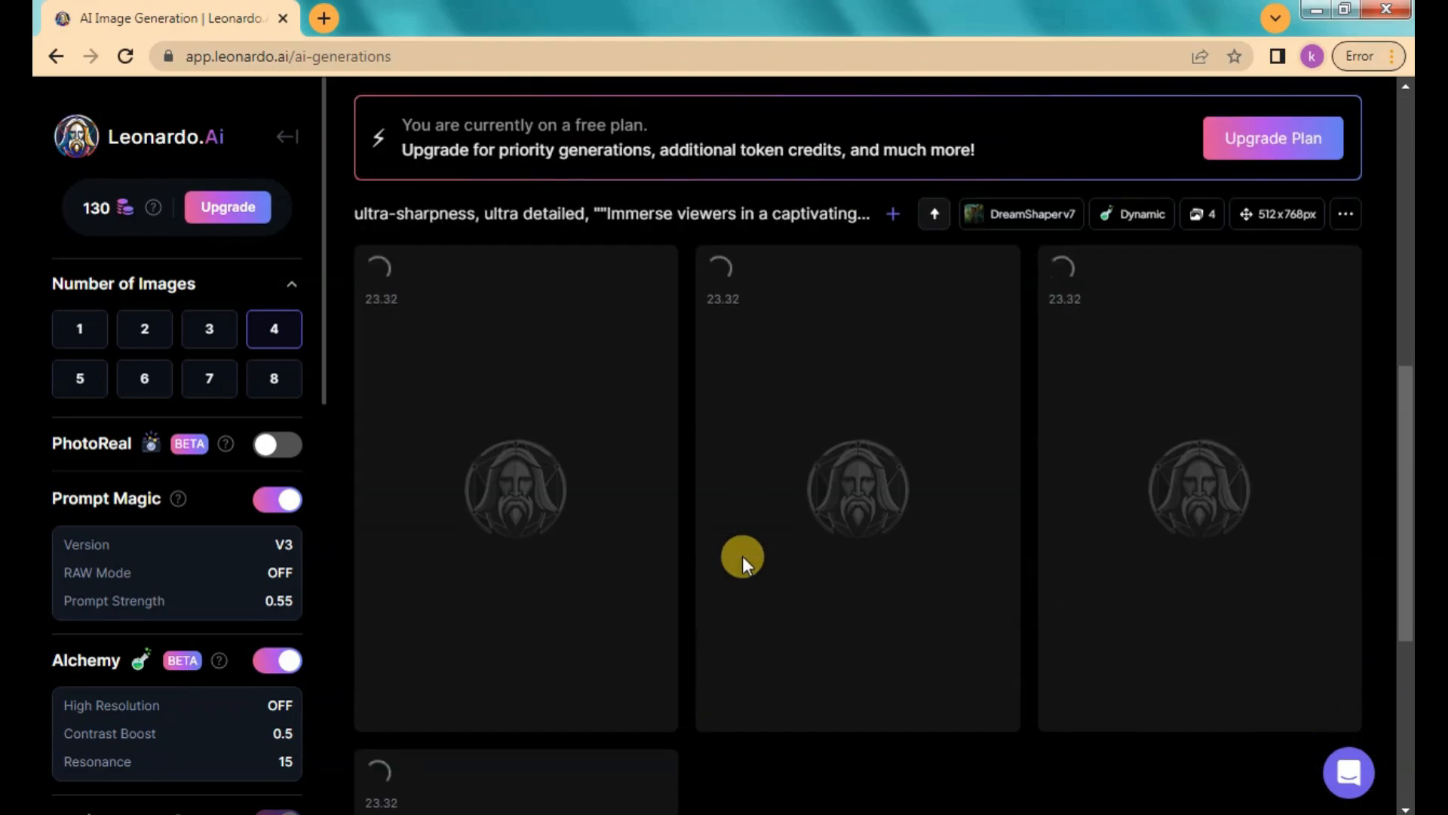
pyautogui.scroll(9, 742, 567)
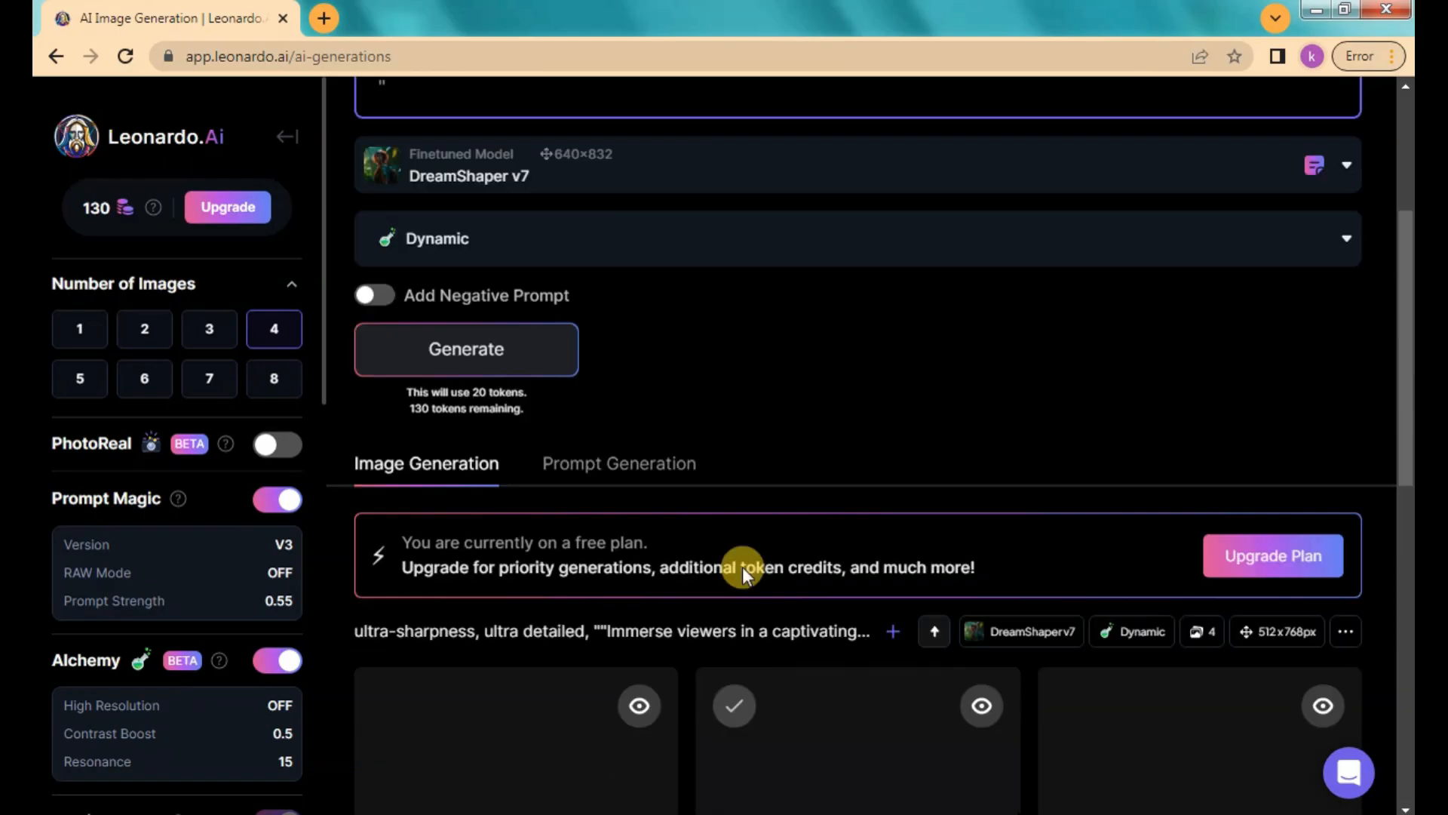
# Step: Look over the generated enchanted book images and open the first one in the enlarged view
pyautogui.scroll(-4, 742, 568)
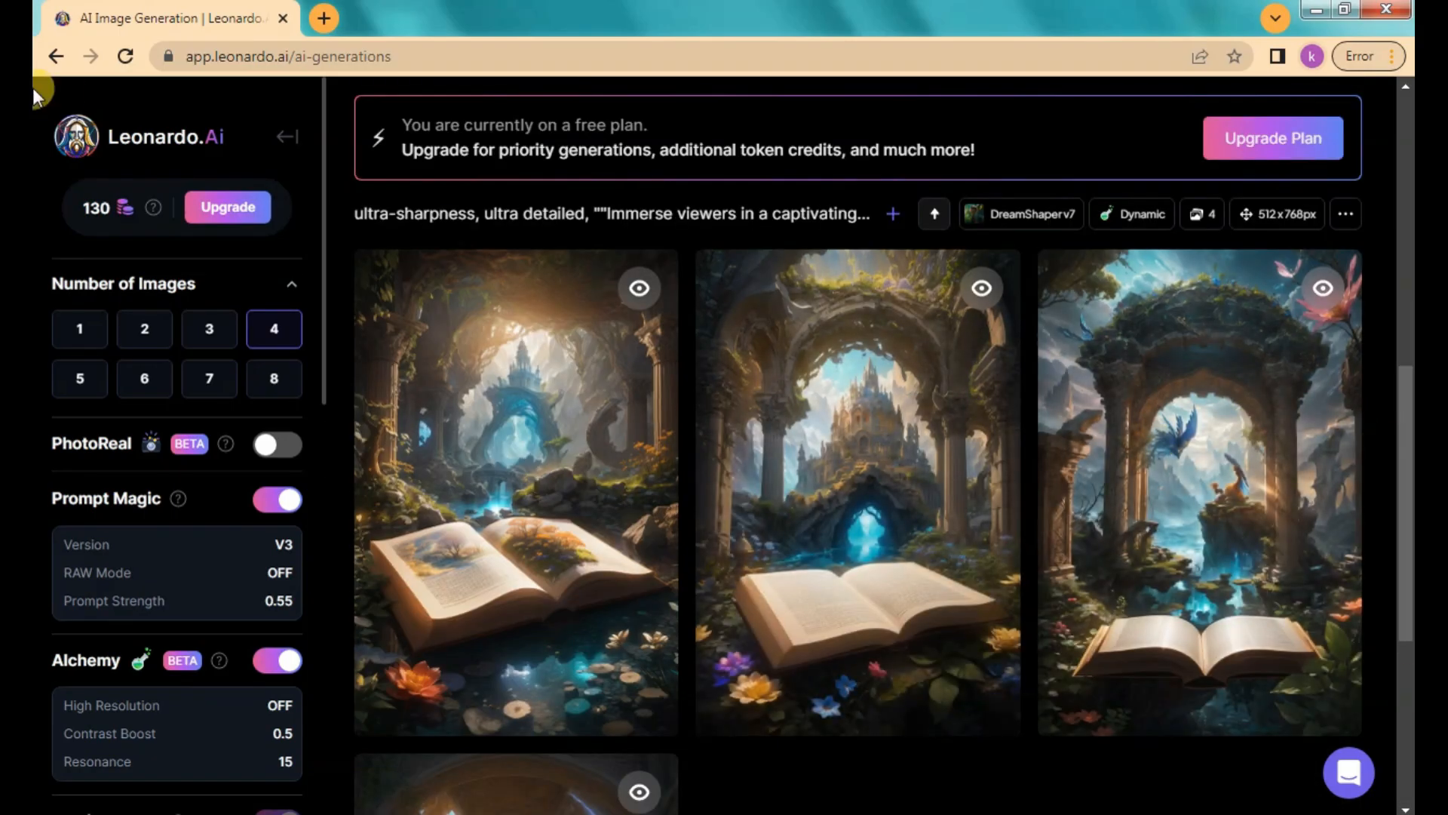
pyautogui.scroll(-5, 446, 346)
pyautogui.scroll(-5, 246, 350)
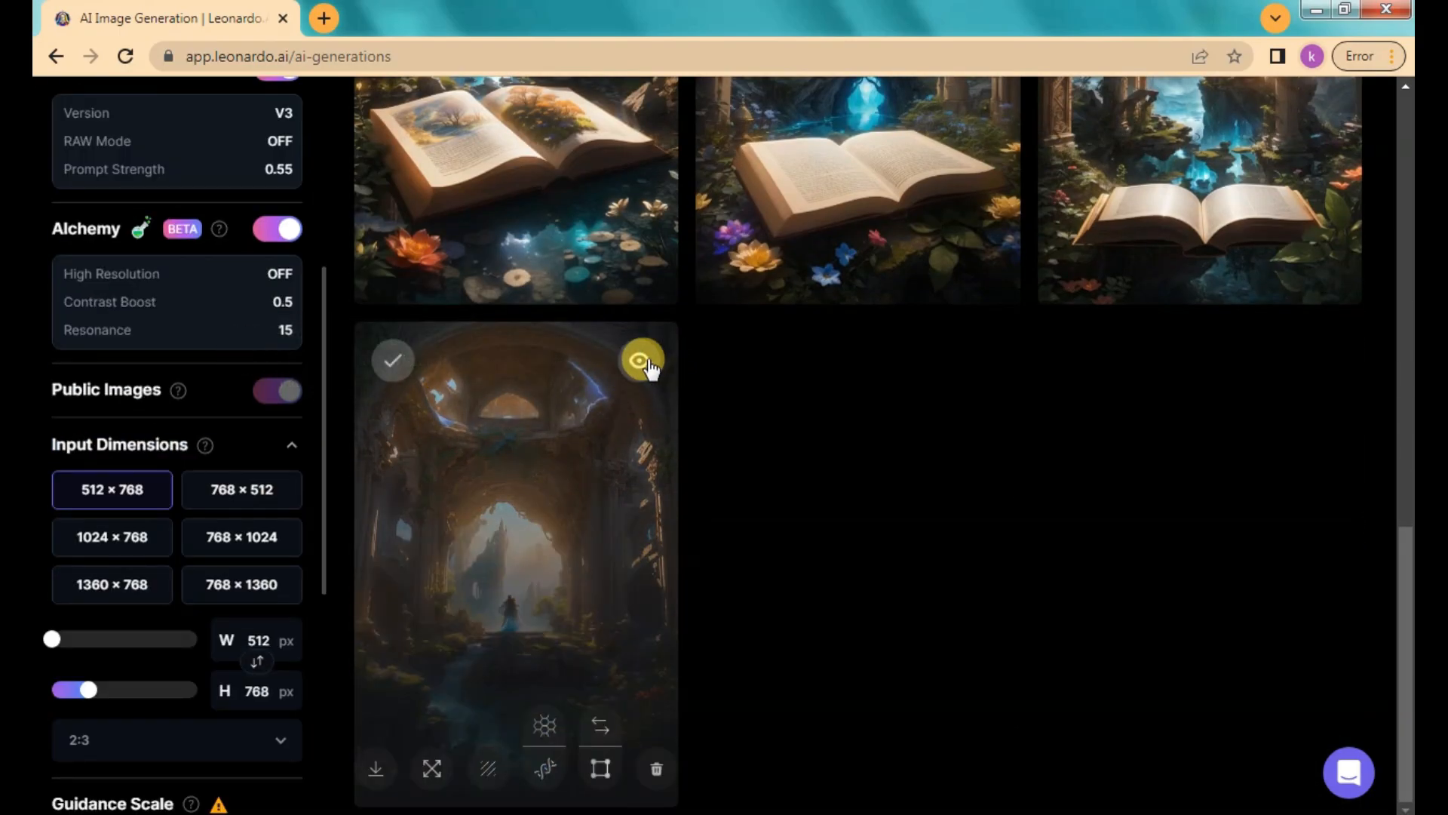
pyautogui.scroll(5, 903, 394)
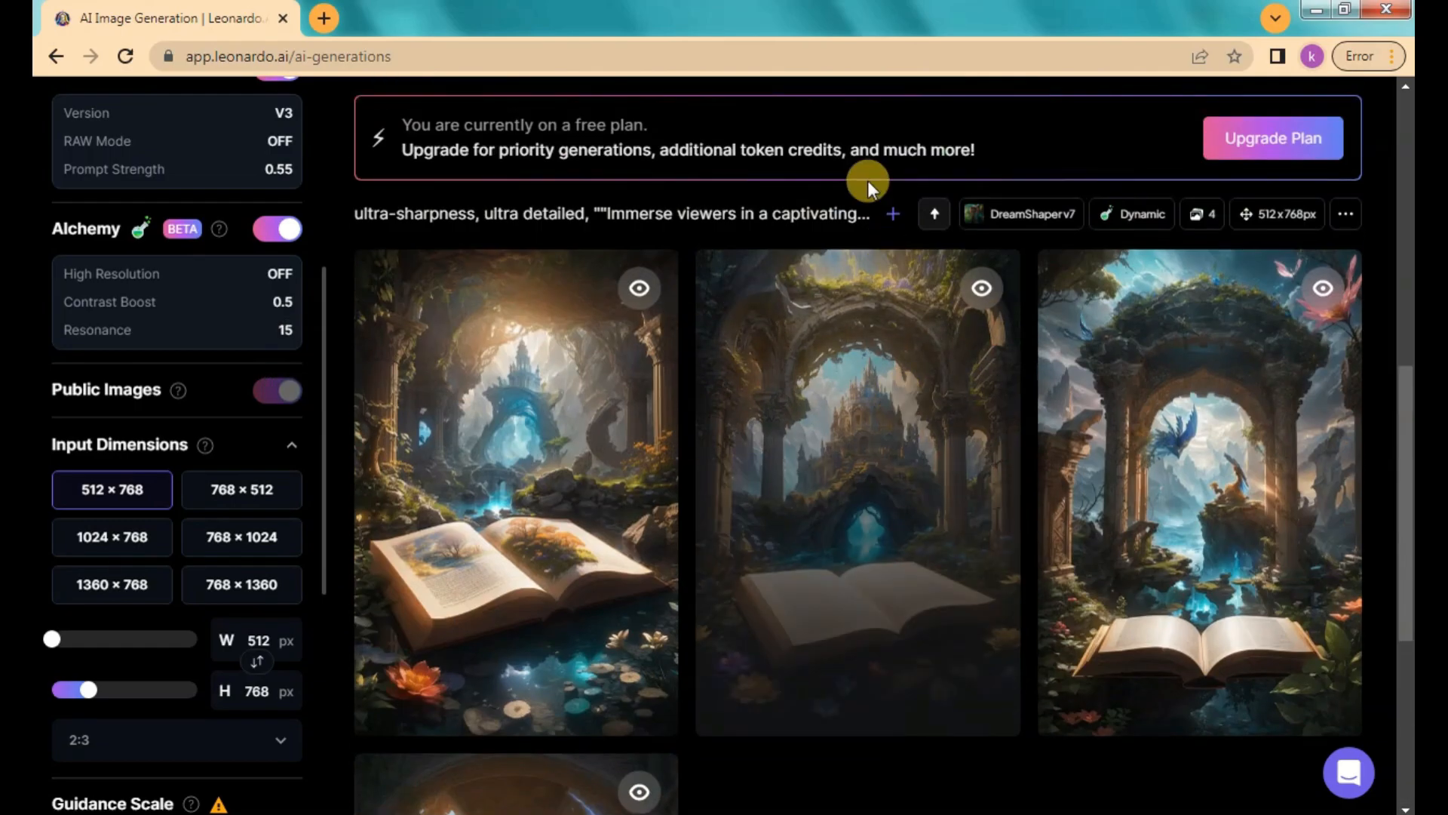
pyautogui.click(514, 427)
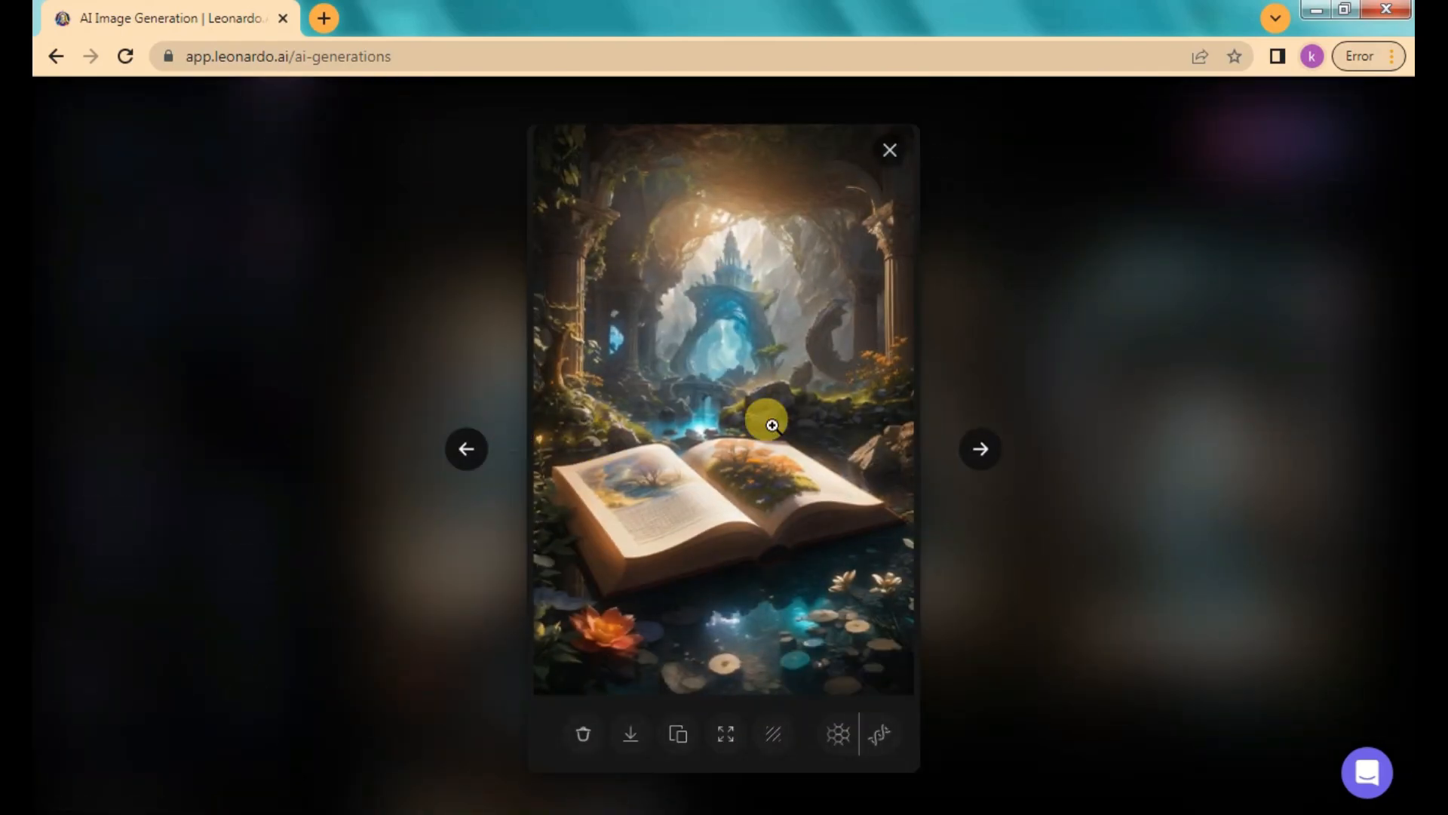
# Step: View the remaining enchanted book images one by one in the enlarged view and close it
pyautogui.click(972, 450)
pyautogui.click(971, 451)
pyautogui.click(971, 450)
pyautogui.click(892, 153)
pyautogui.scroll(9, 789, 410)
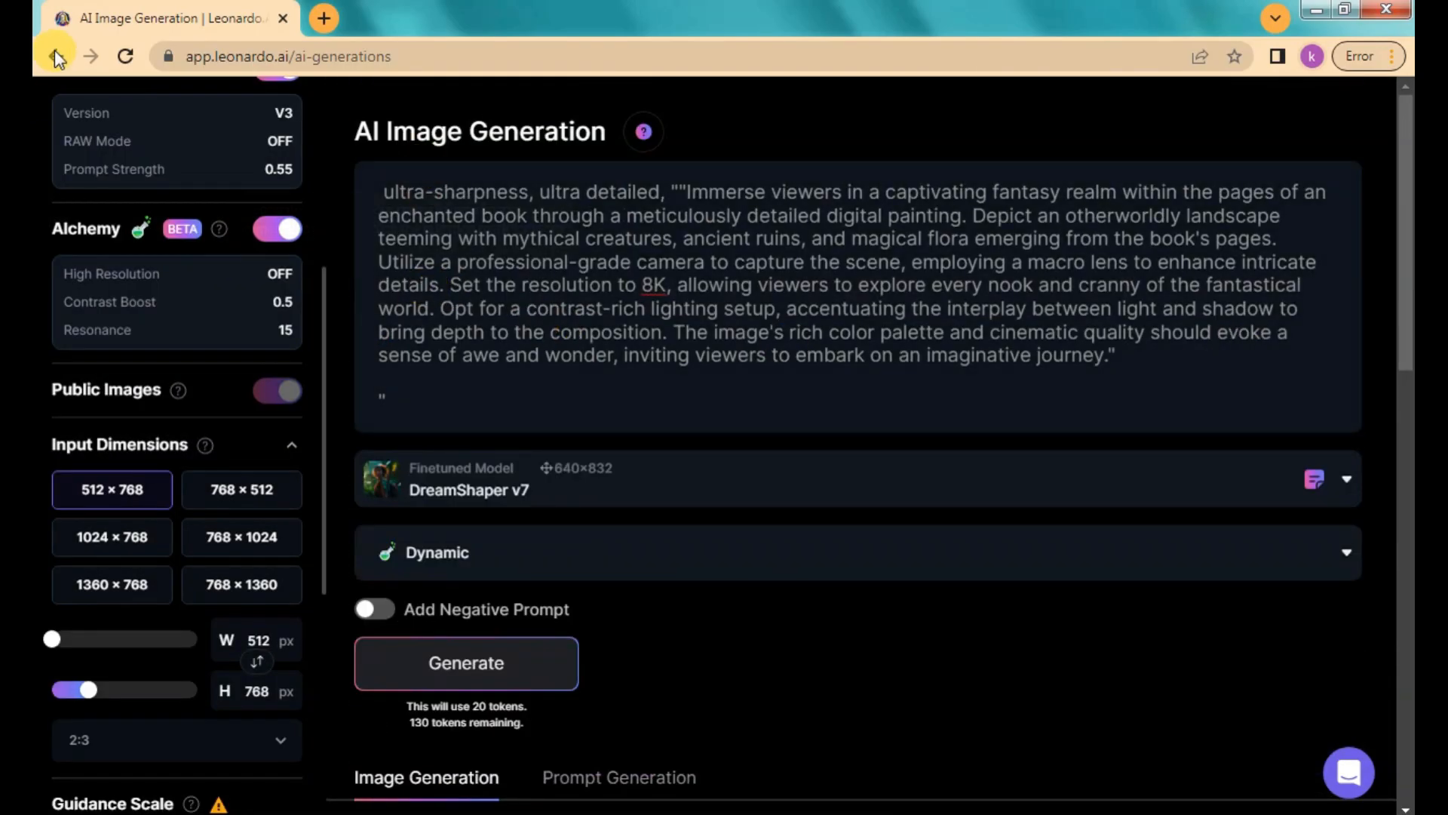
# Step: Return to the home page's Recent Creations and remix the "Full body asian cyber girl with a ponytail" image in AI Image Generation
pyautogui.scroll(-10, 798, 362)
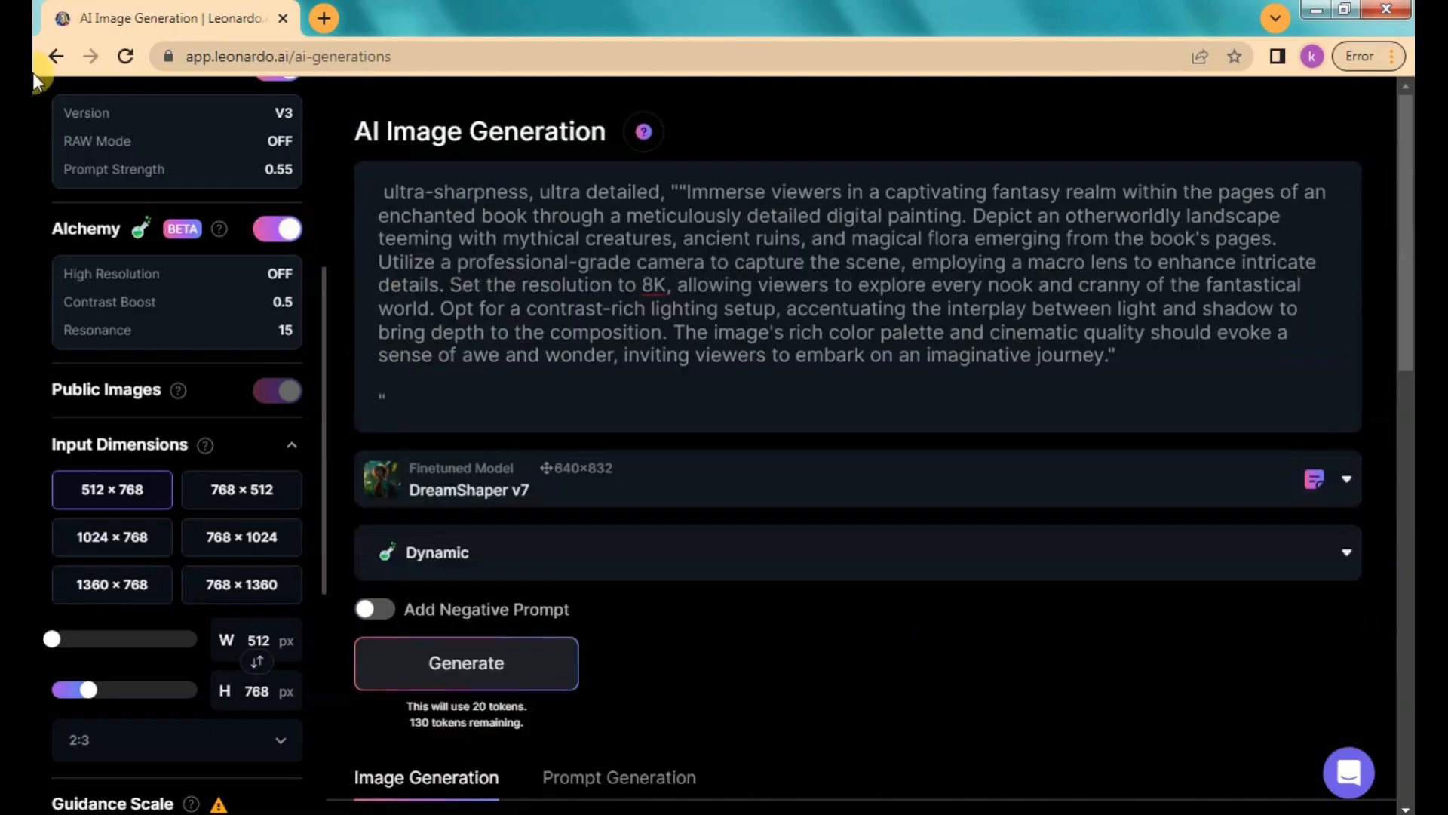
pyautogui.click(56, 56)
pyautogui.scroll(-7, 867, 408)
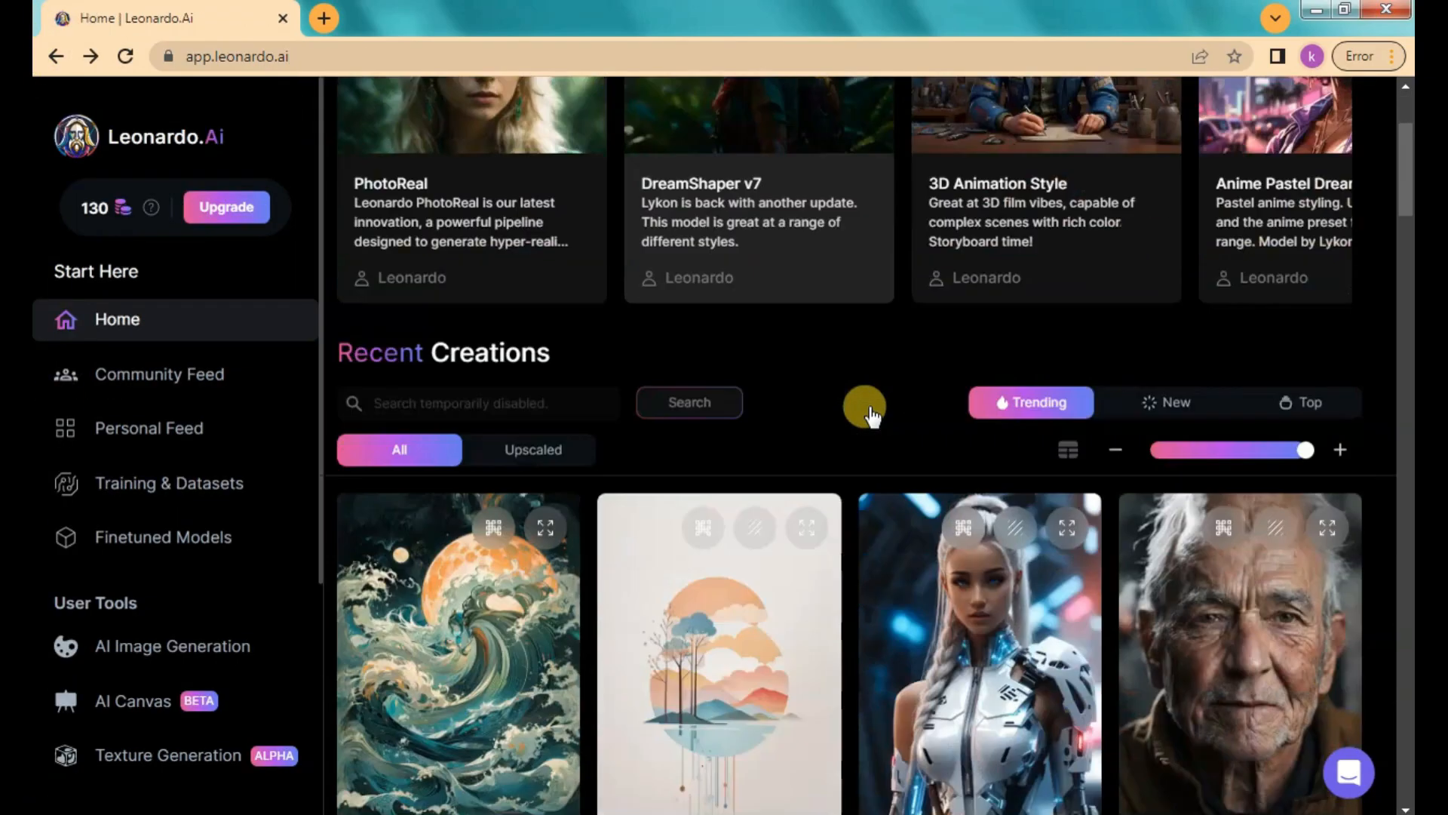
pyautogui.scroll(-12, 868, 490)
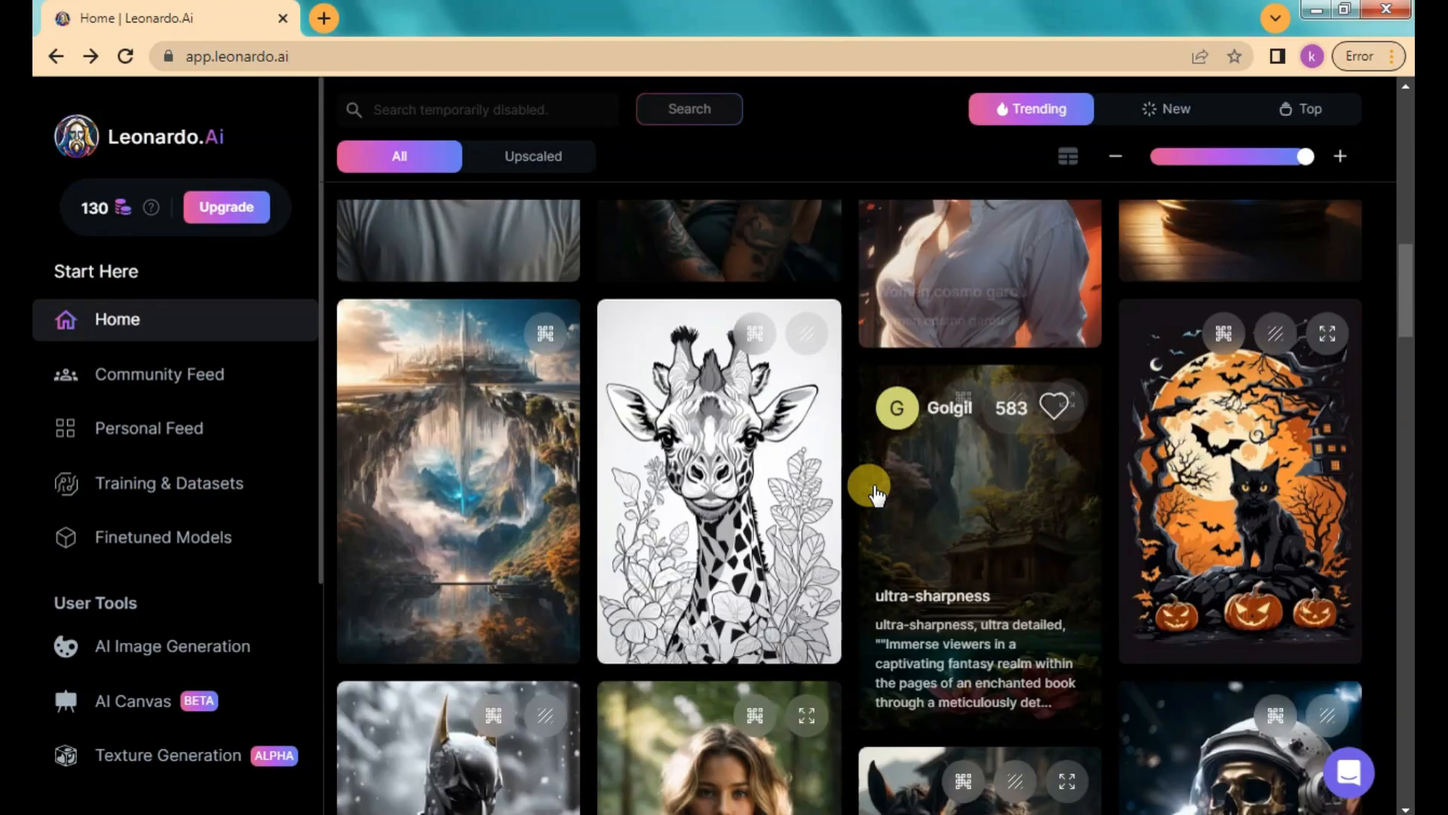
pyautogui.scroll(-10, 744, 521)
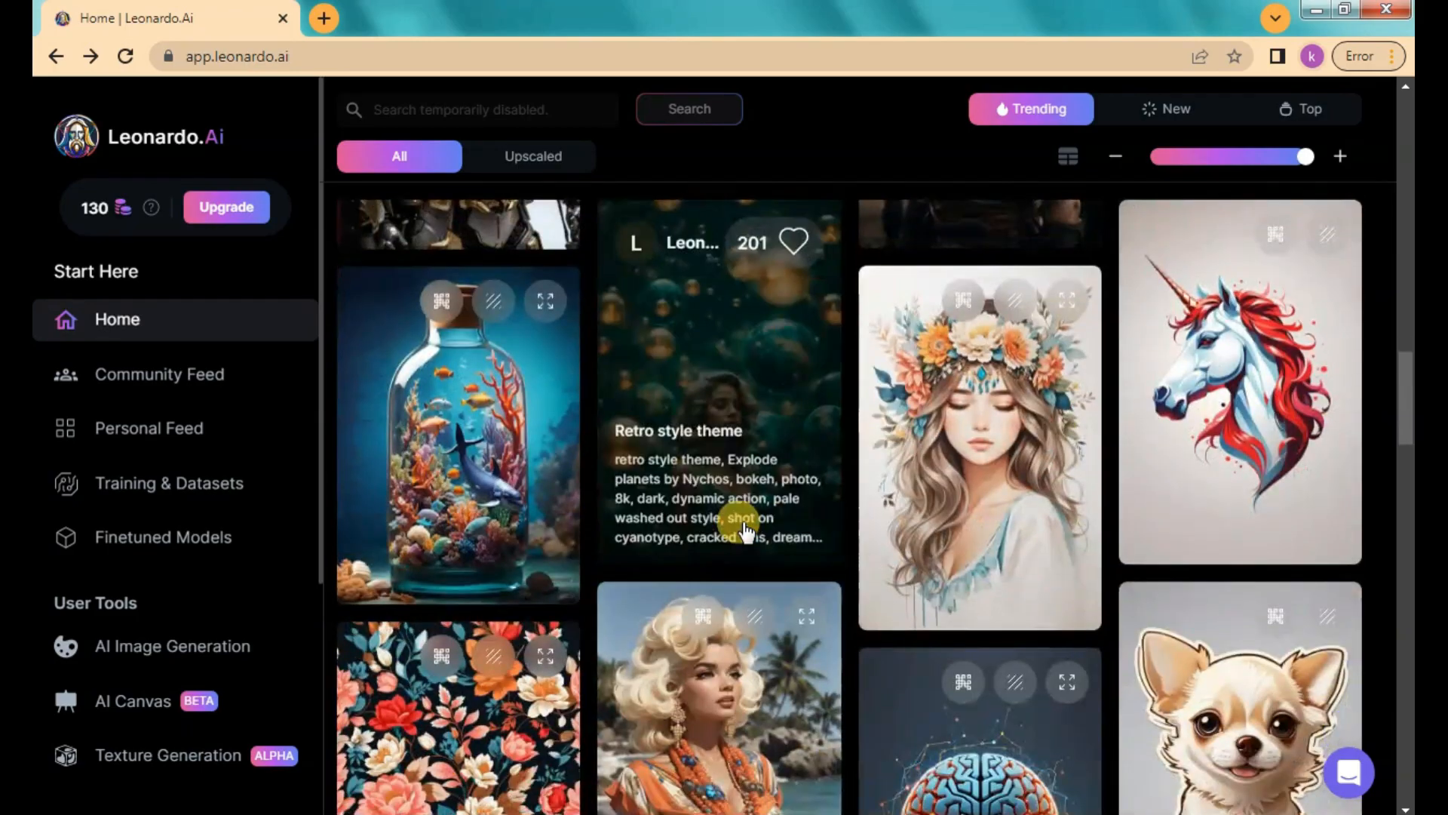
pyautogui.scroll(-12, 745, 530)
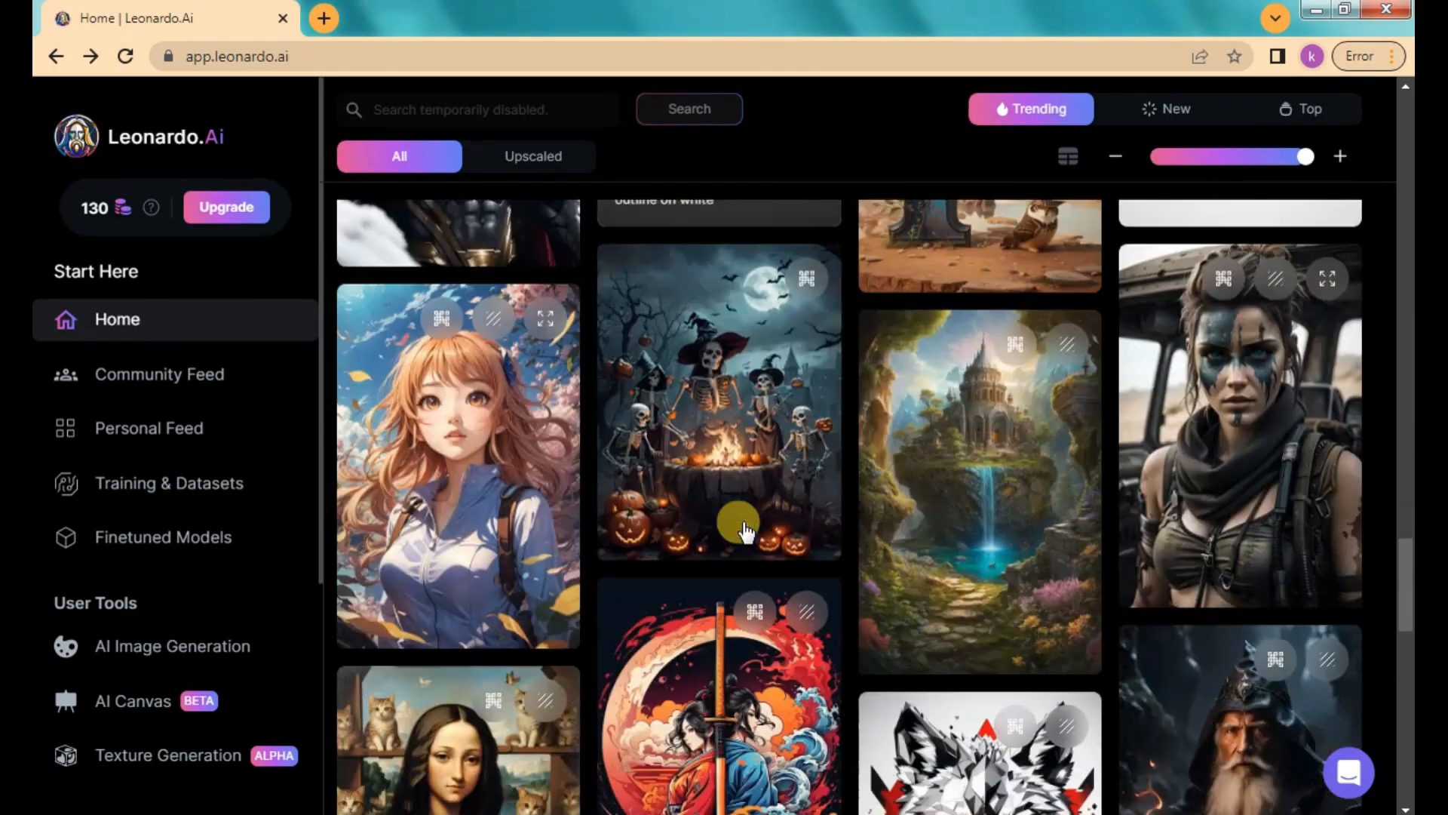
pyautogui.scroll(-10, 744, 530)
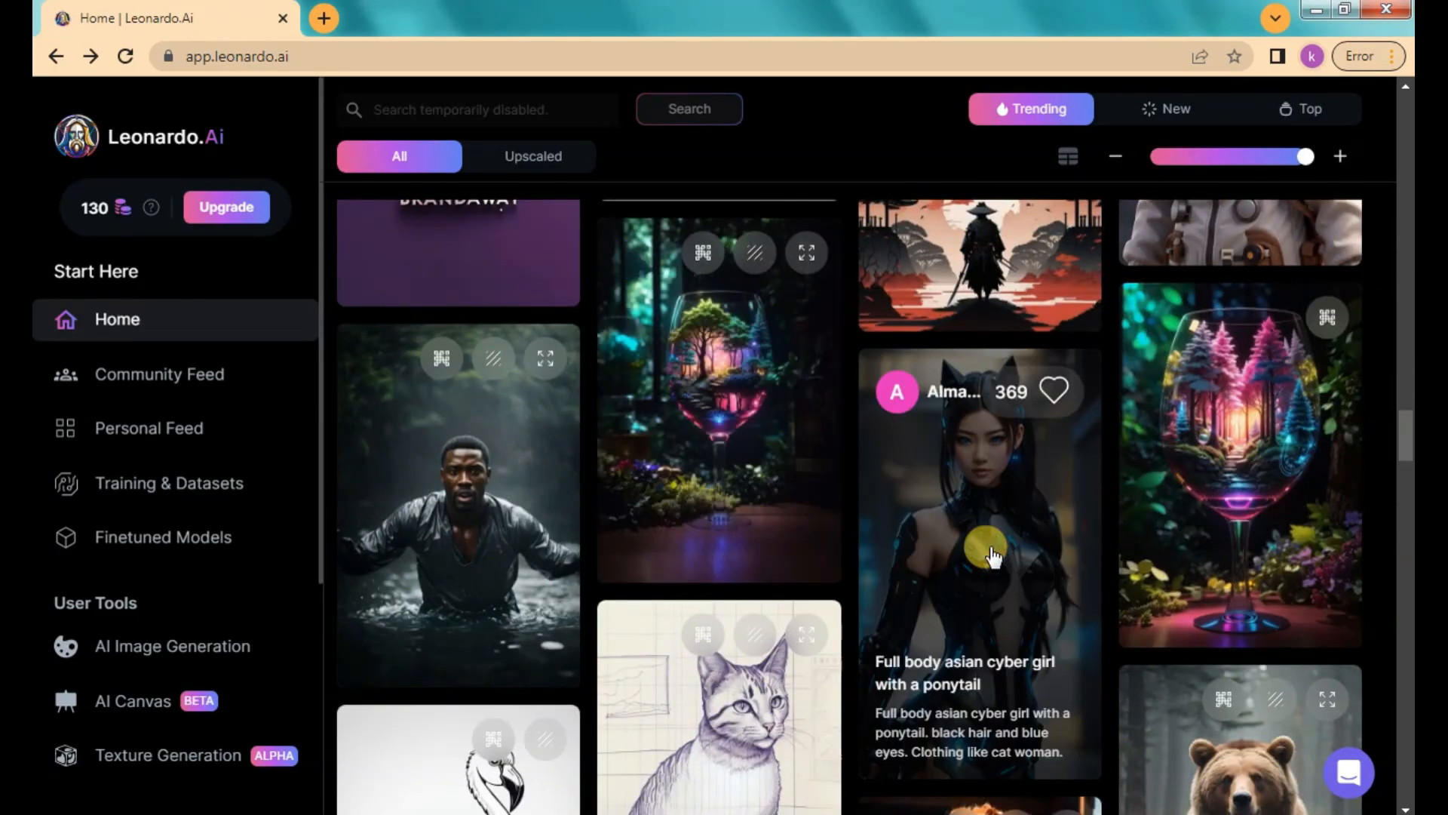
pyautogui.click(990, 546)
pyautogui.scroll(-4, 932, 464)
pyautogui.scroll(4, 926, 460)
pyautogui.click(1080, 375)
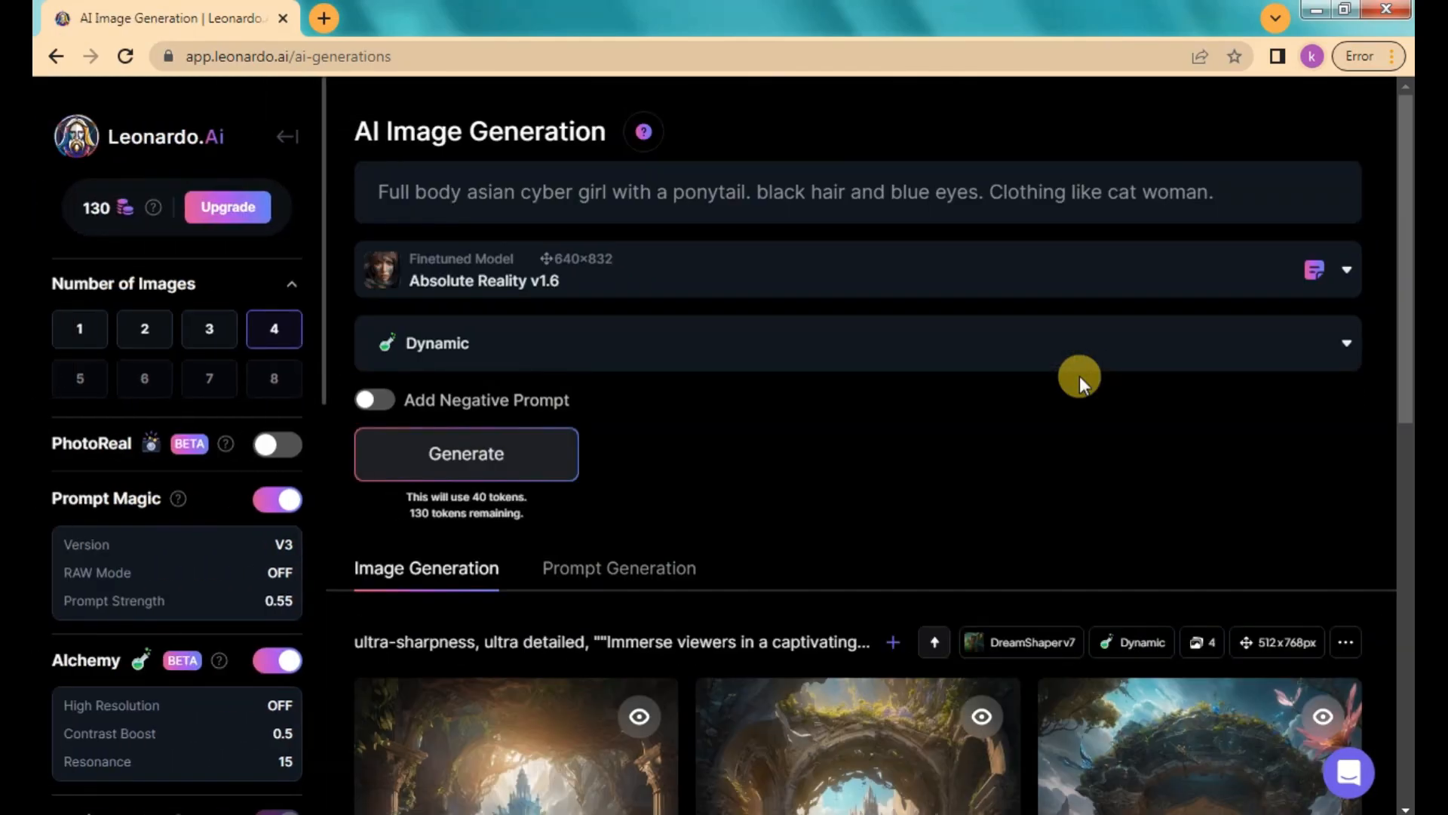
# Step: Replace "asian cyber girl with a ponytail" in the prompt with "asiain dancer cloth"
pyautogui.click(1273, 200)
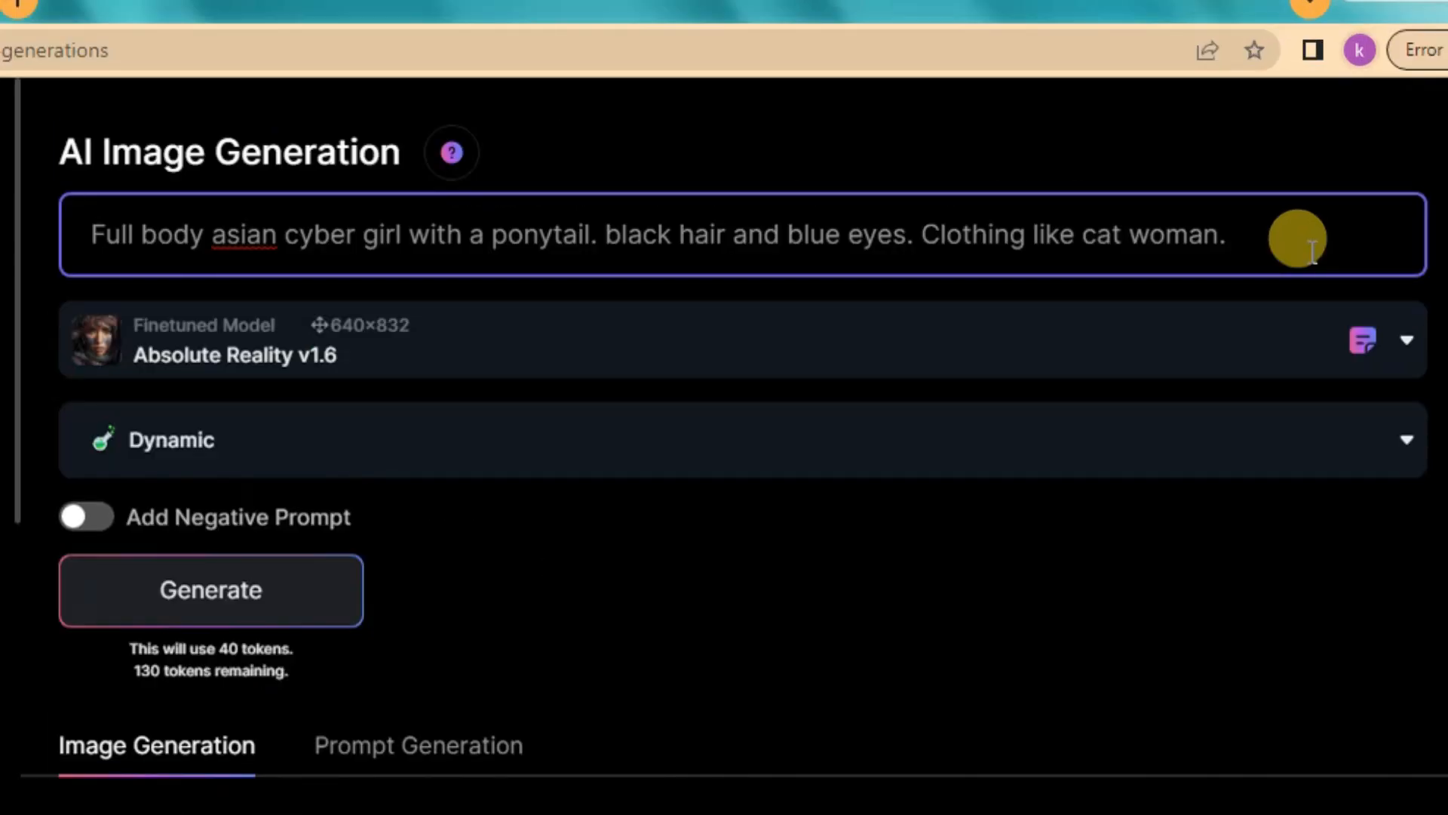
pyautogui.moveTo(589, 234); pyautogui.dragTo(216, 226)
pyautogui.press('BackSpace')
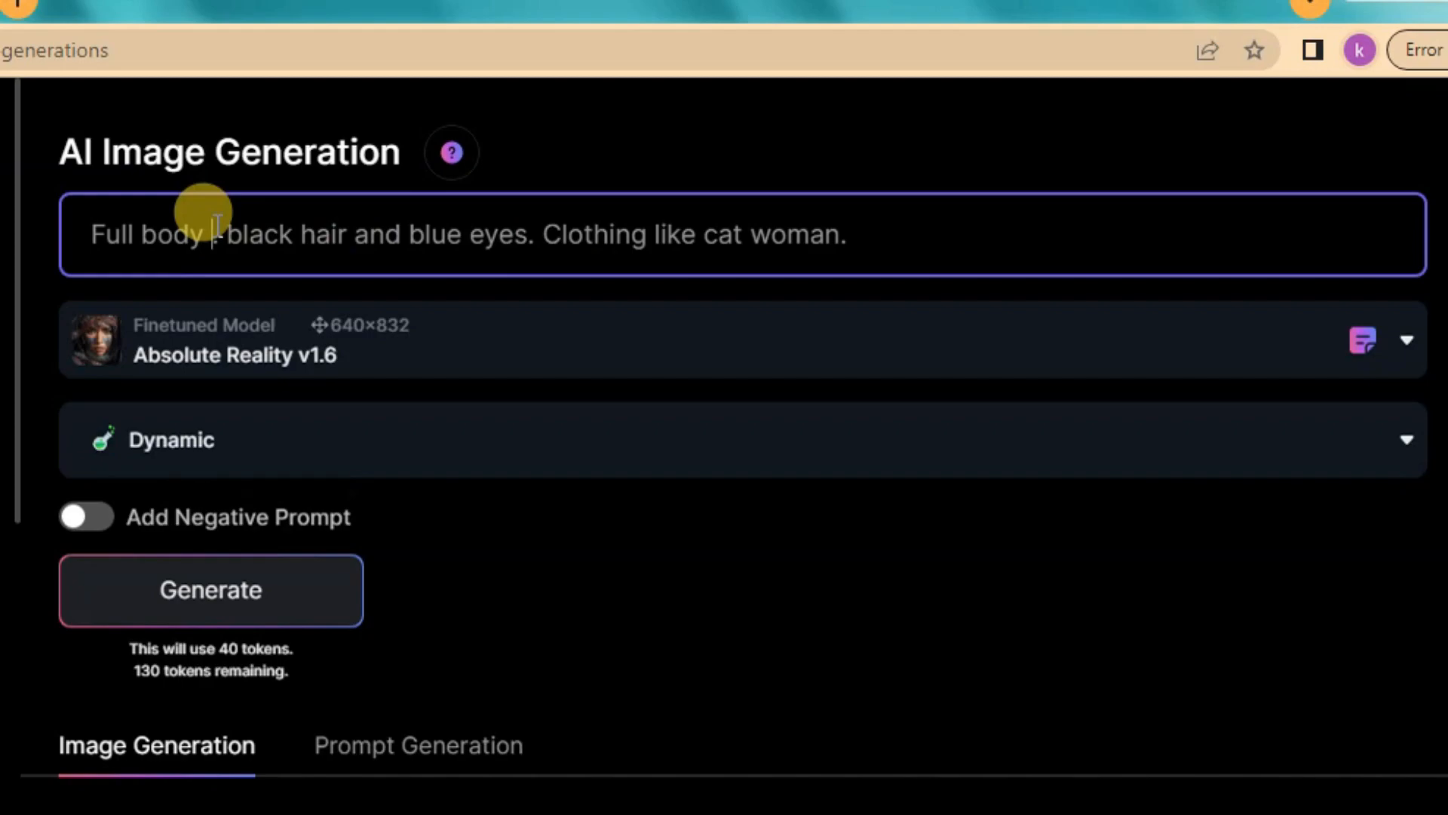
pyautogui.write('asin')
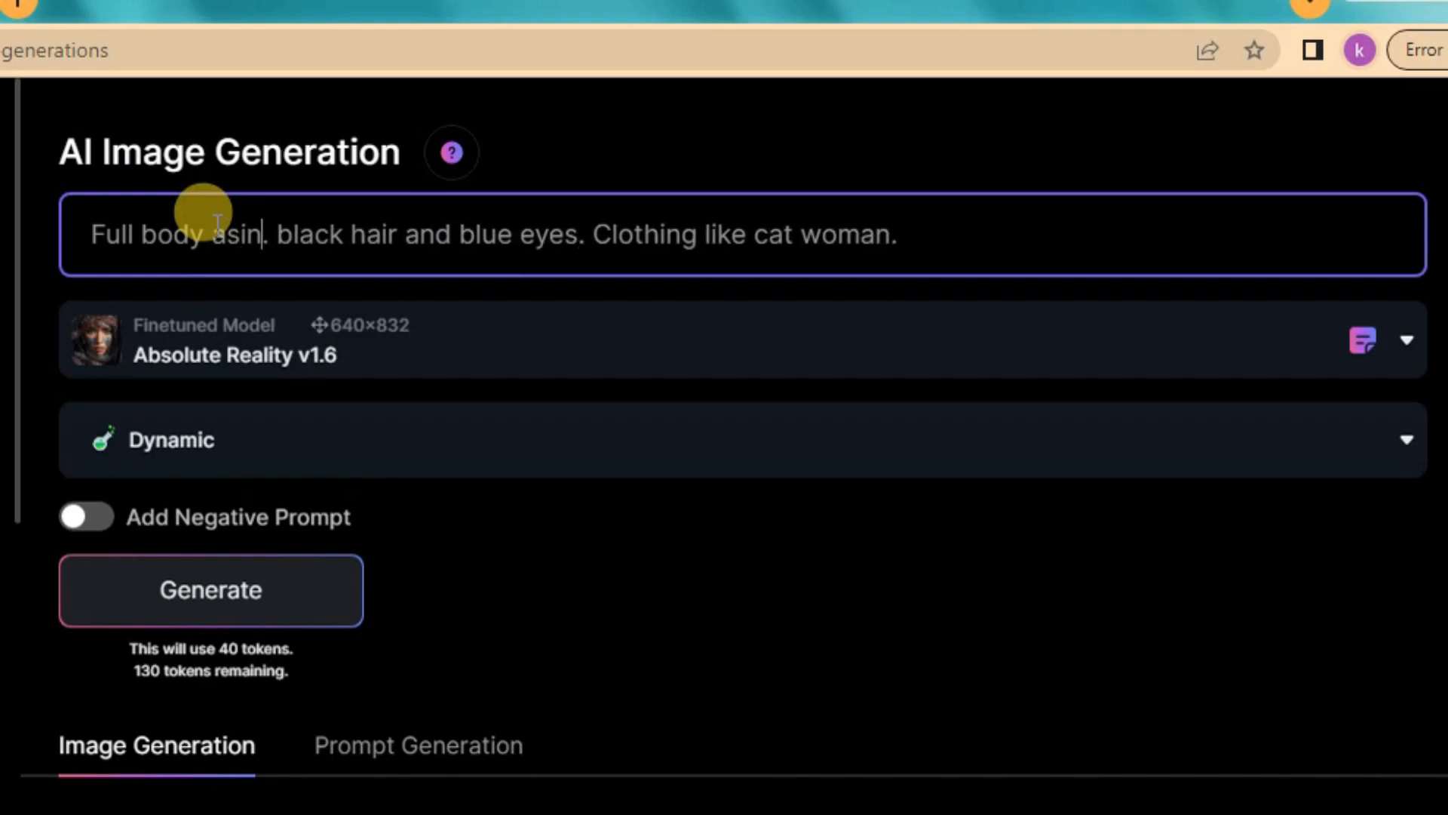
pyautogui.press('BackSpace')
pyautogui.press('BackSpace')
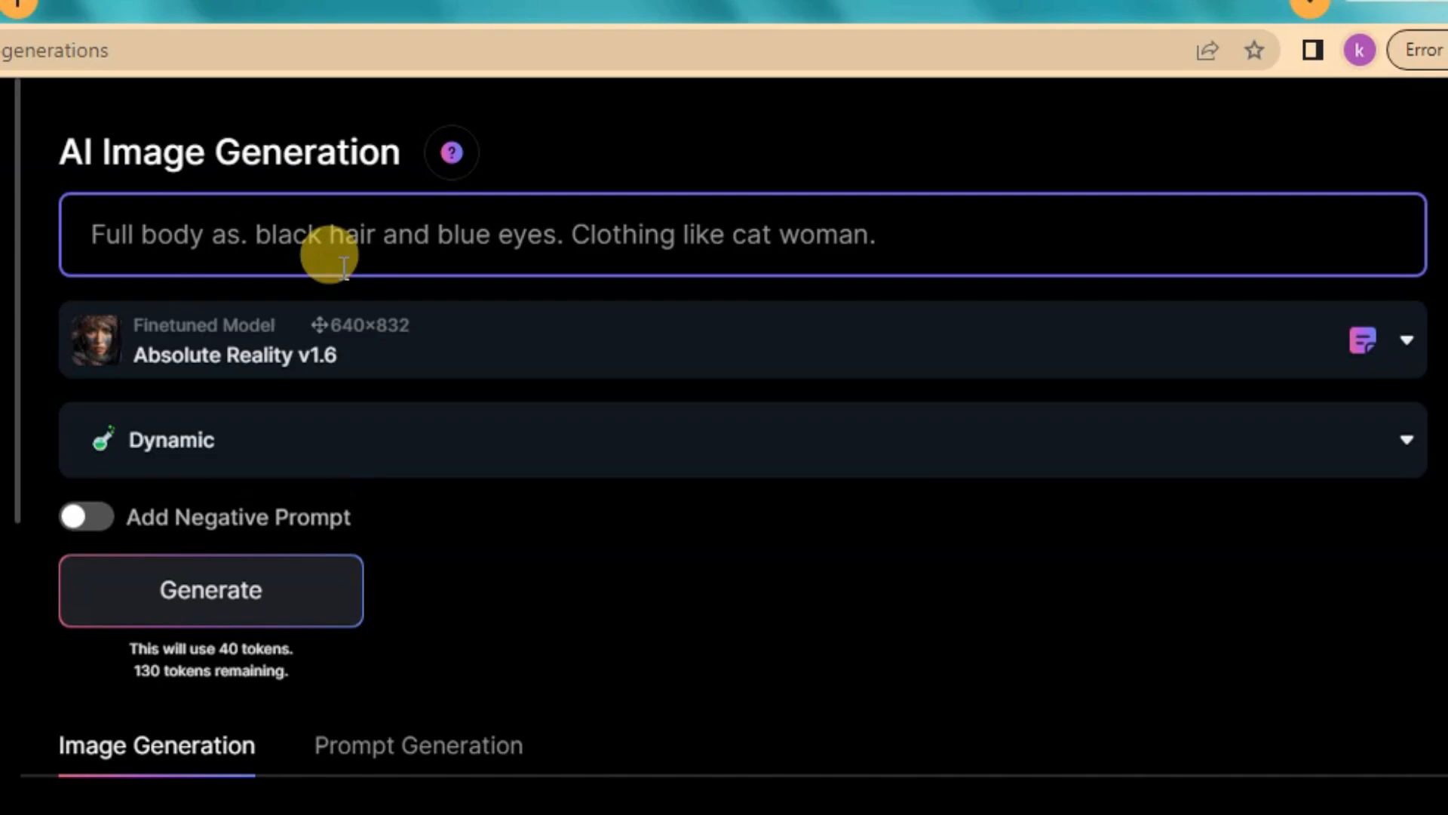
pyautogui.write('is')
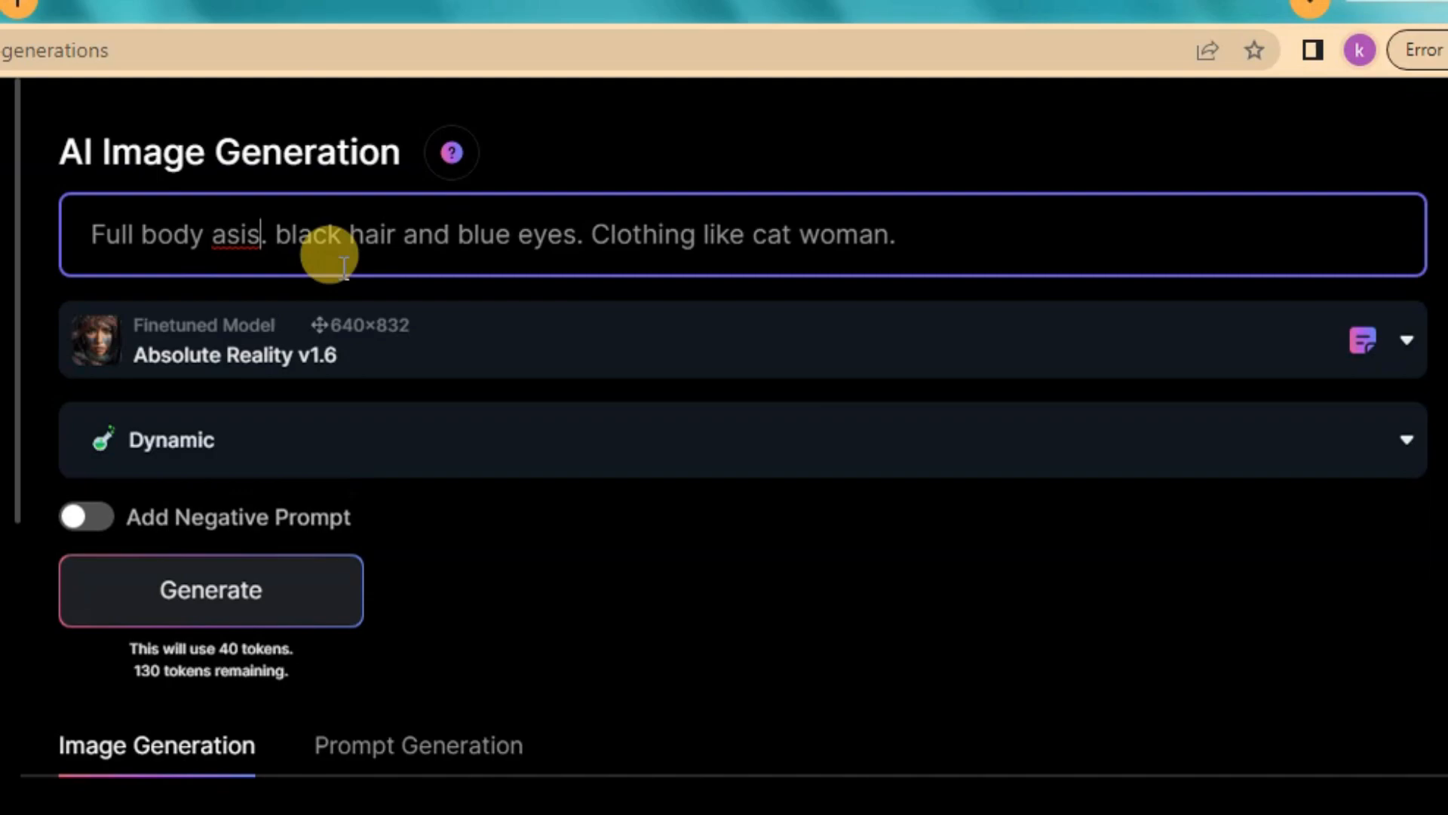
pyautogui.press('BackSpace')
pyautogui.write('ain dacin')
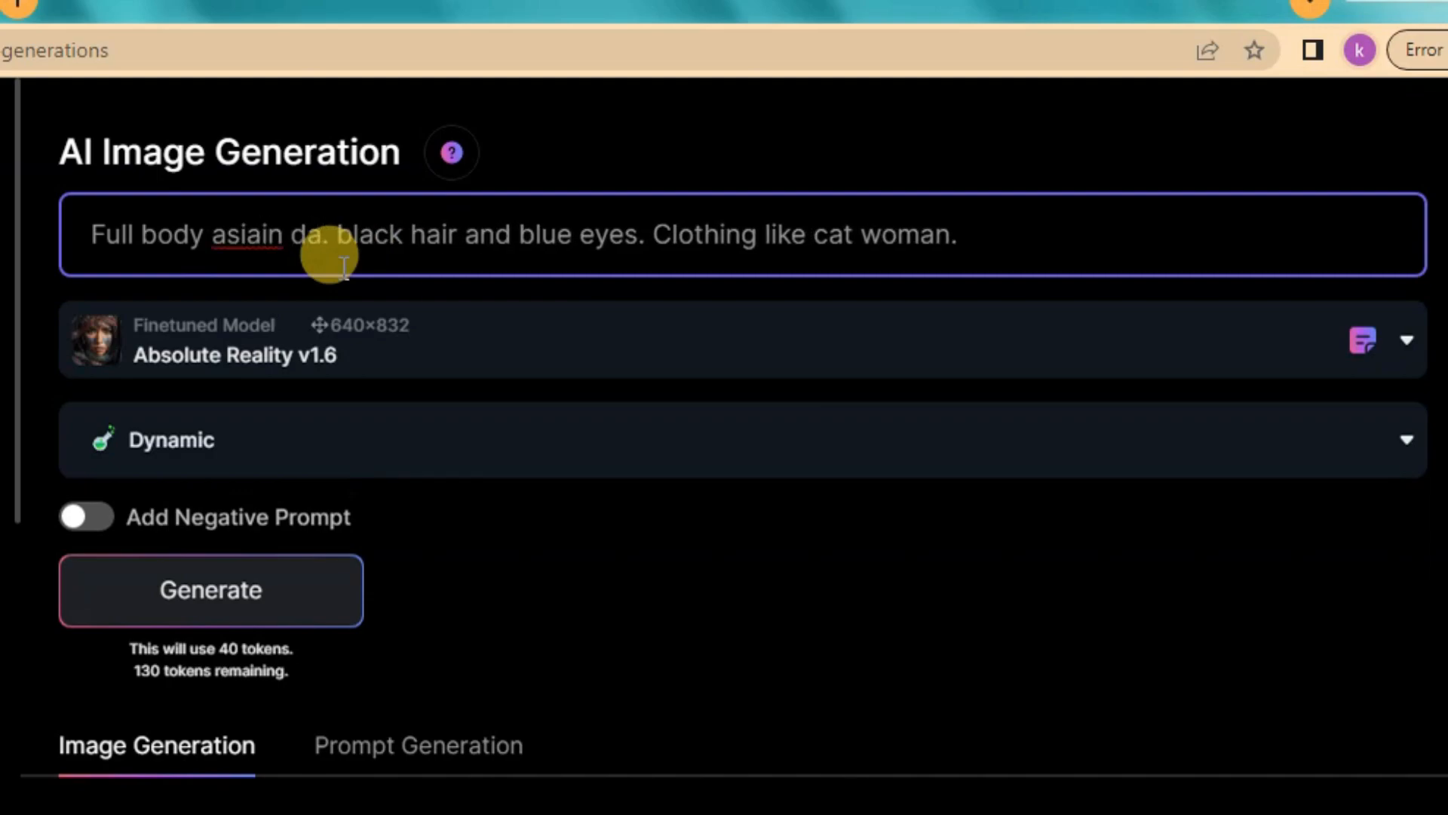
pyautogui.press('BackSpace')
pyautogui.press('BackSpace')
pyautogui.press('BackSpace')
pyautogui.write('ncer ')
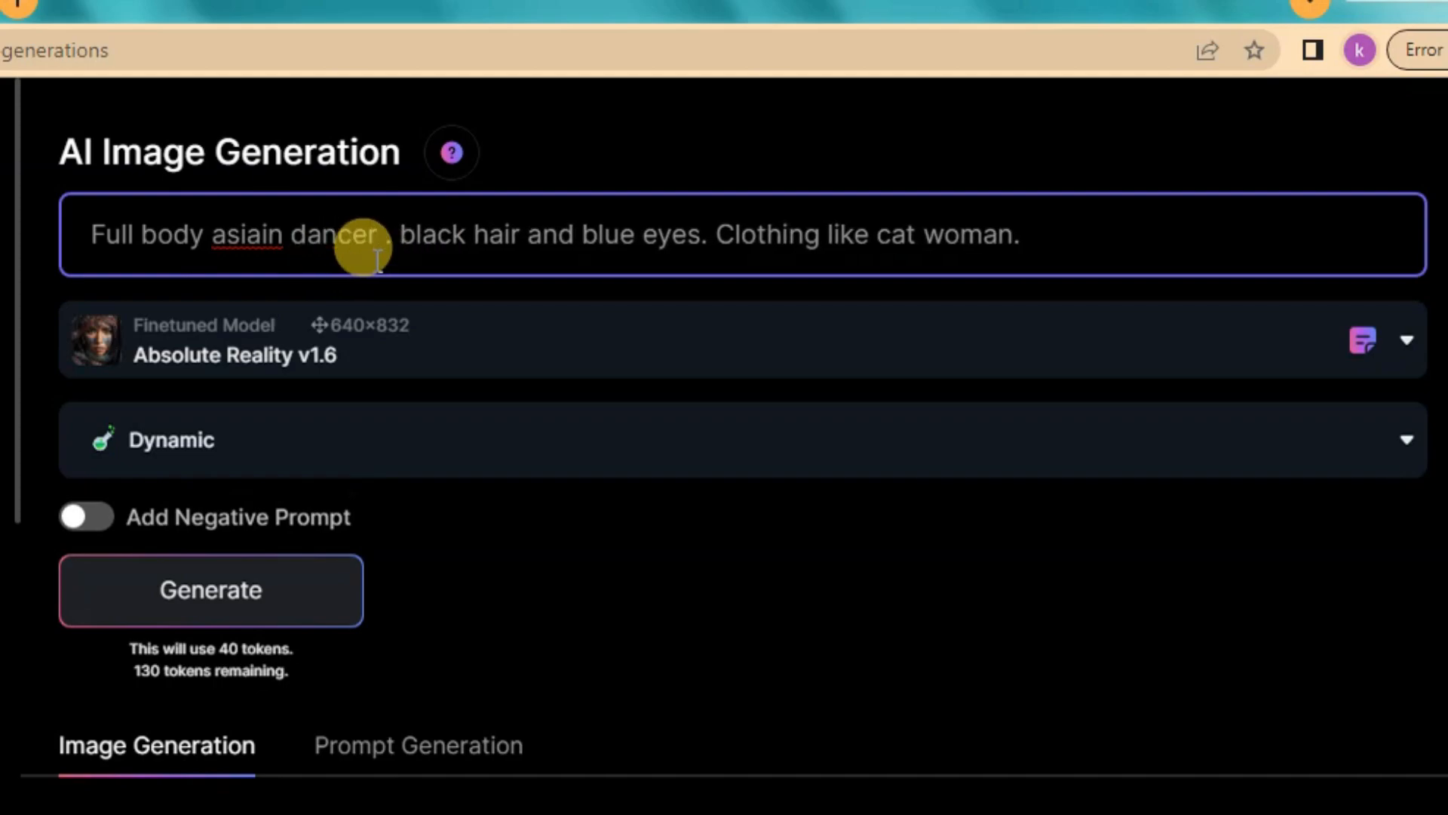
pyautogui.write('cloth')
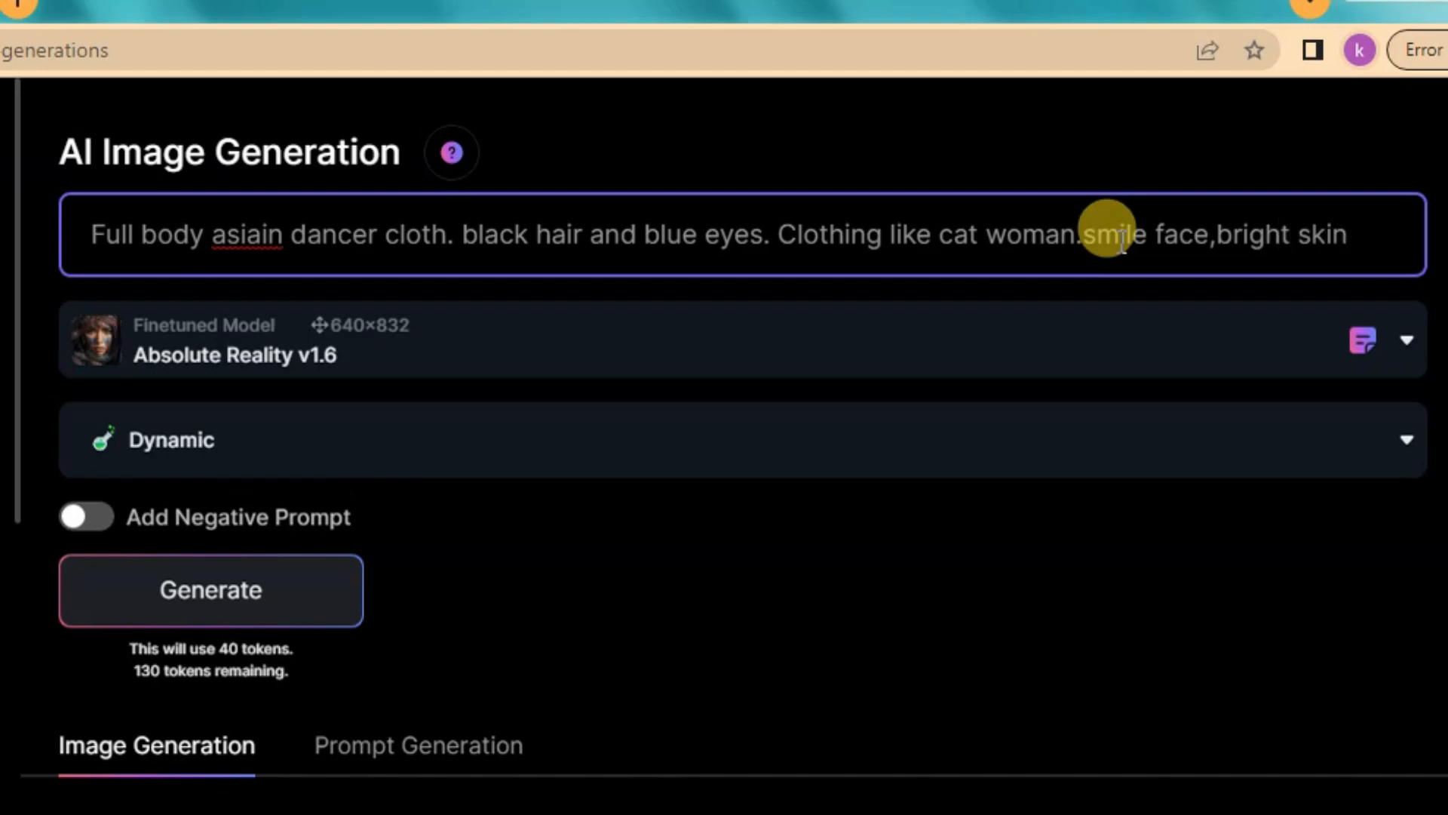
# Step: Append "smile face,bright skin colour." to the prompt and generate four 768 × 1360 images with DreamShaper v7 and the Dynamic preset
pyautogui.write('lour.')
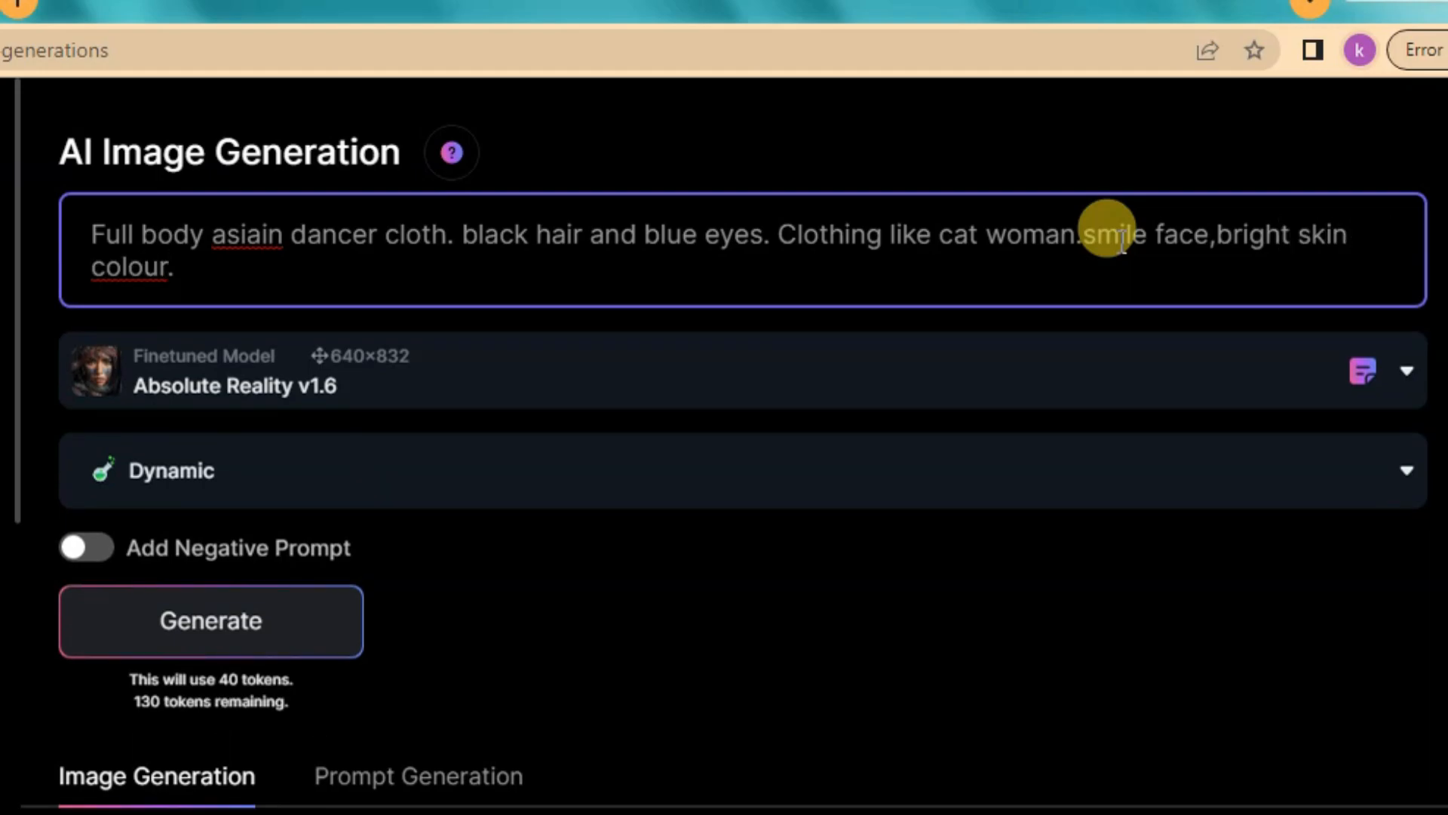
pyautogui.click(1353, 371)
pyautogui.click(146, 532)
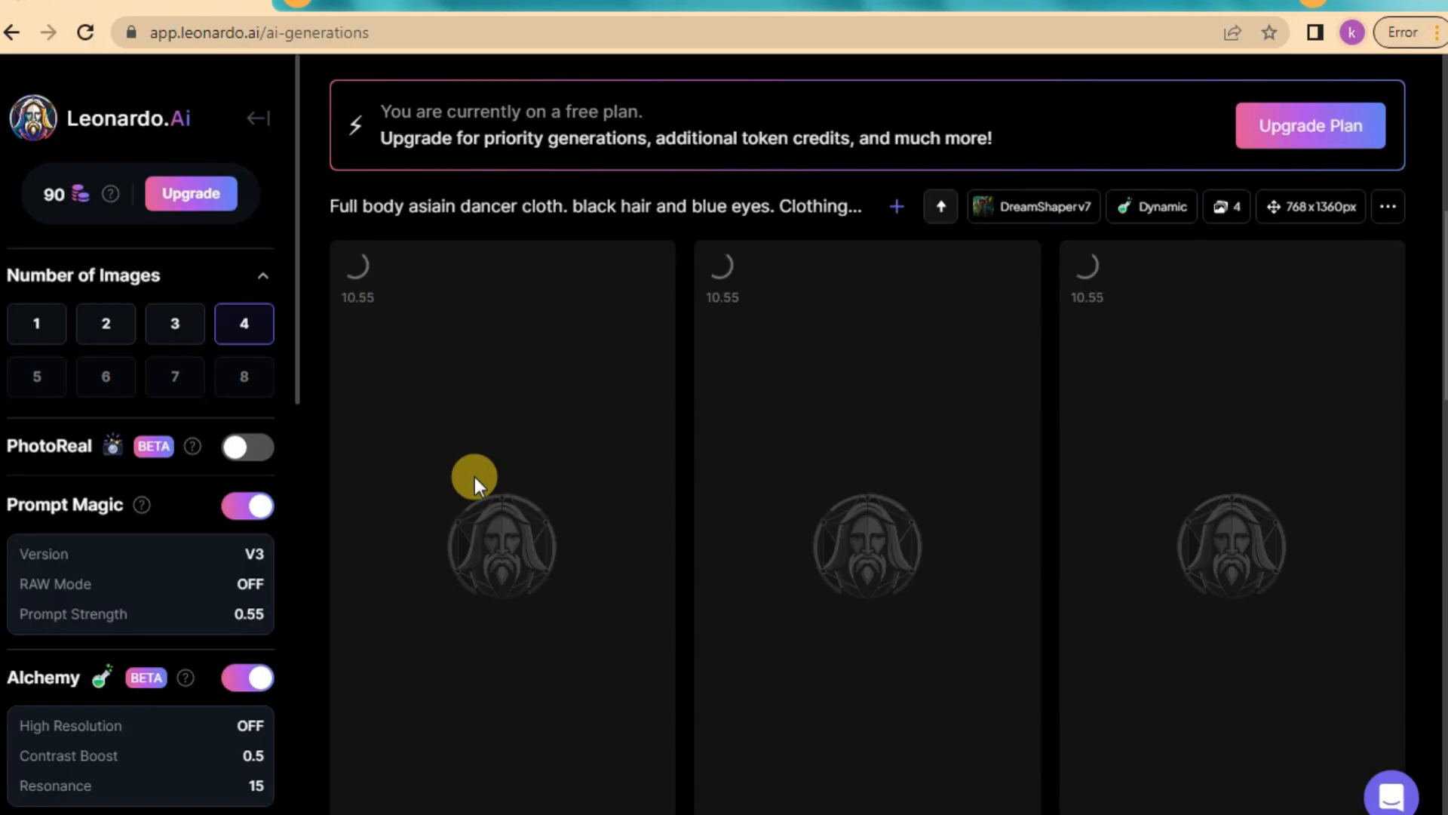
pyautogui.scroll(8, 474, 477)
pyautogui.scroll(-14, 487, 270)
pyautogui.scroll(-5, 488, 269)
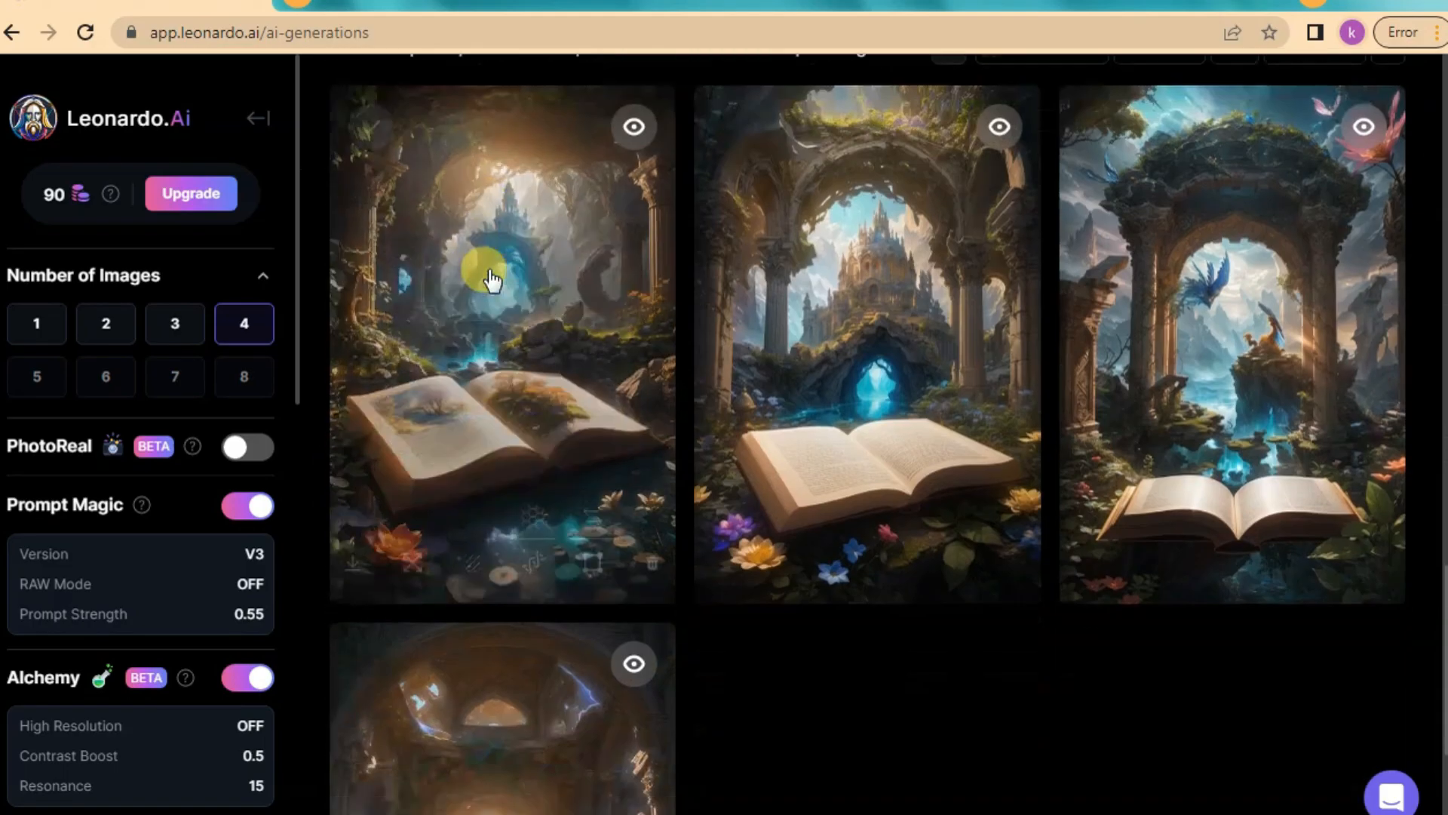
pyautogui.scroll(15, 487, 270)
pyautogui.scroll(-2, 487, 269)
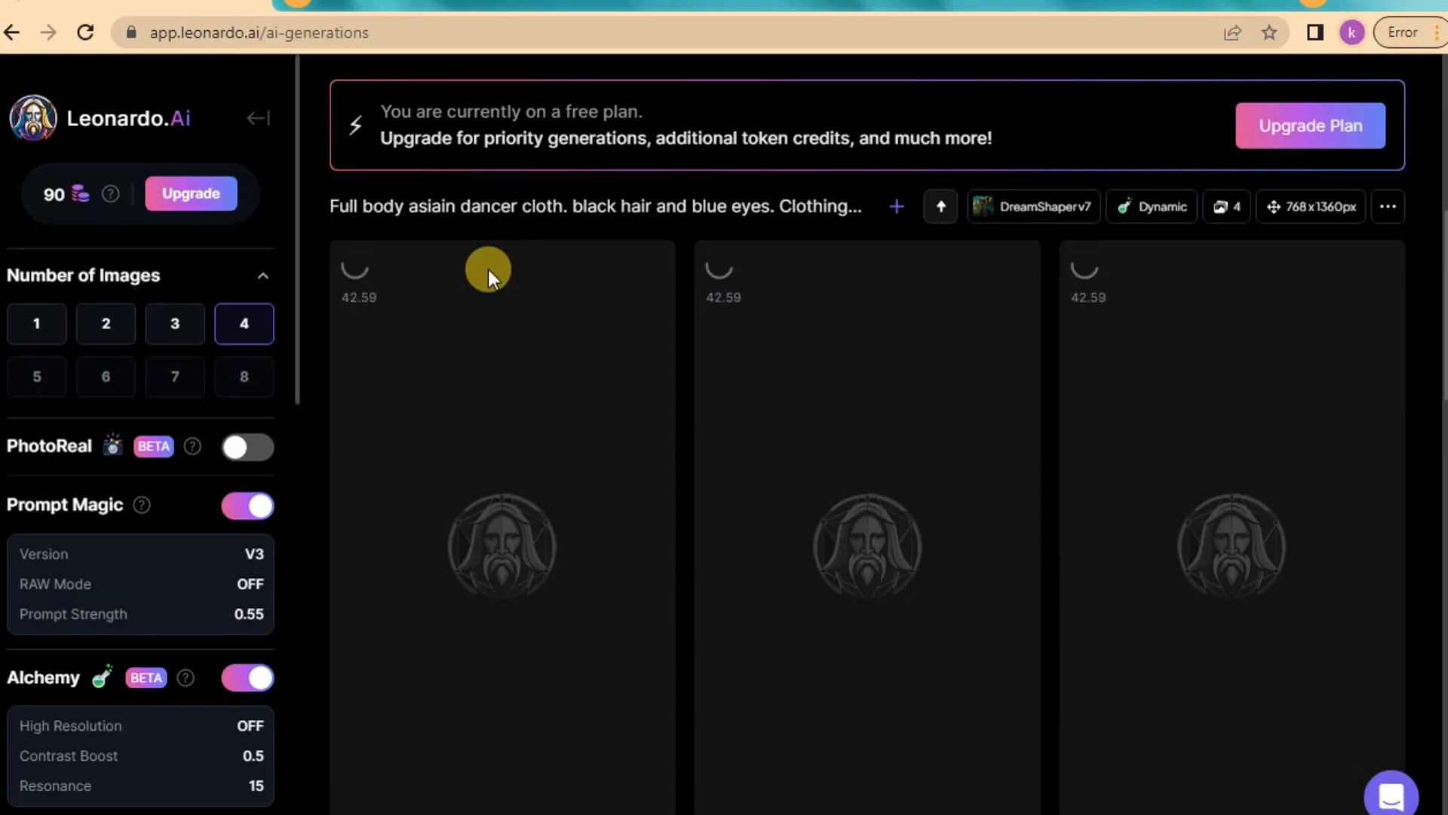
pyautogui.scroll(-15, 511, 679)
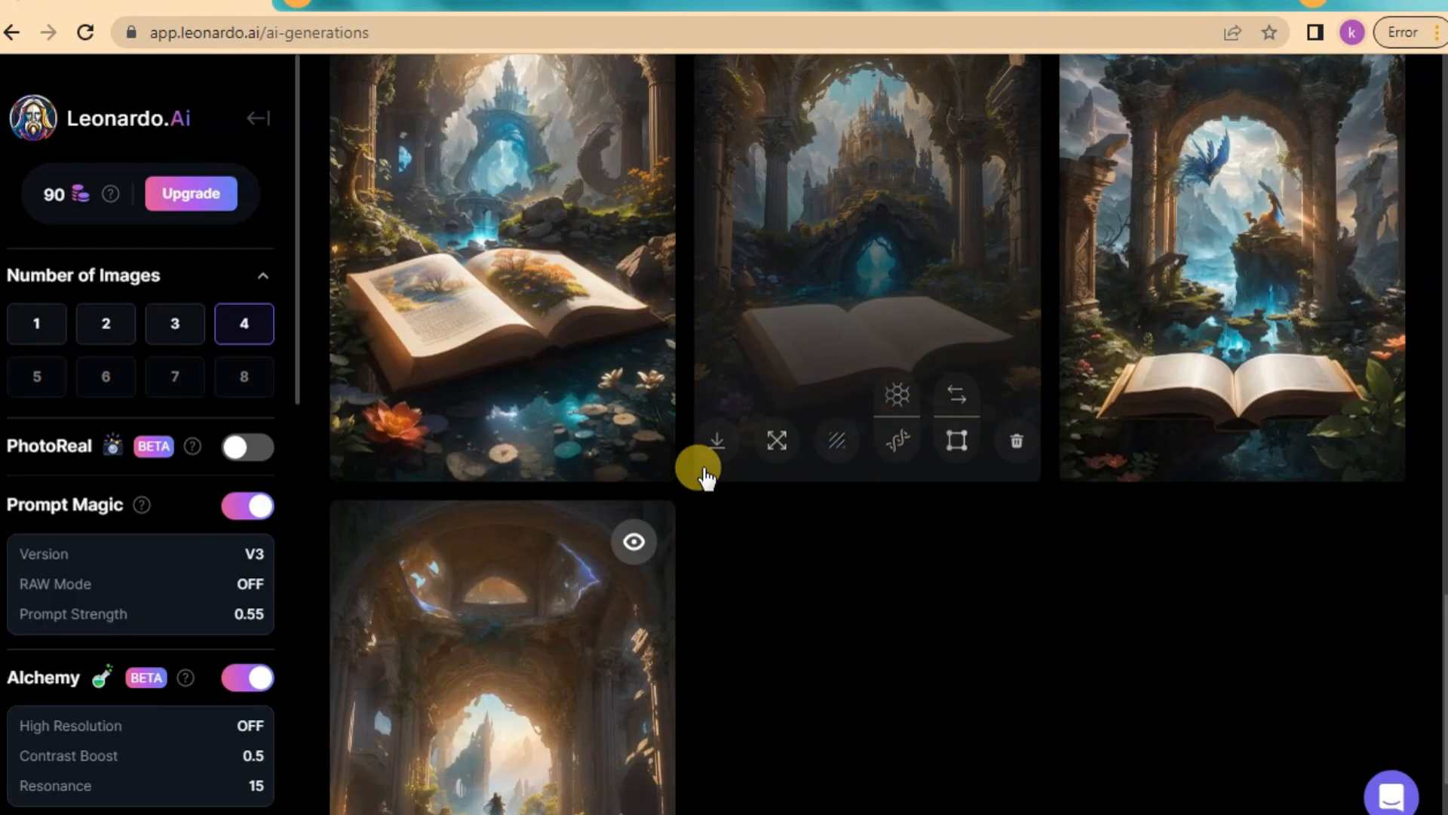
# Step: View the generated dancer images in the enlarged view, paging backwards through them, and close it
pyautogui.scroll(15, 679, 452)
pyautogui.click(656, 436)
pyautogui.click(449, 450)
pyautogui.click(448, 452)
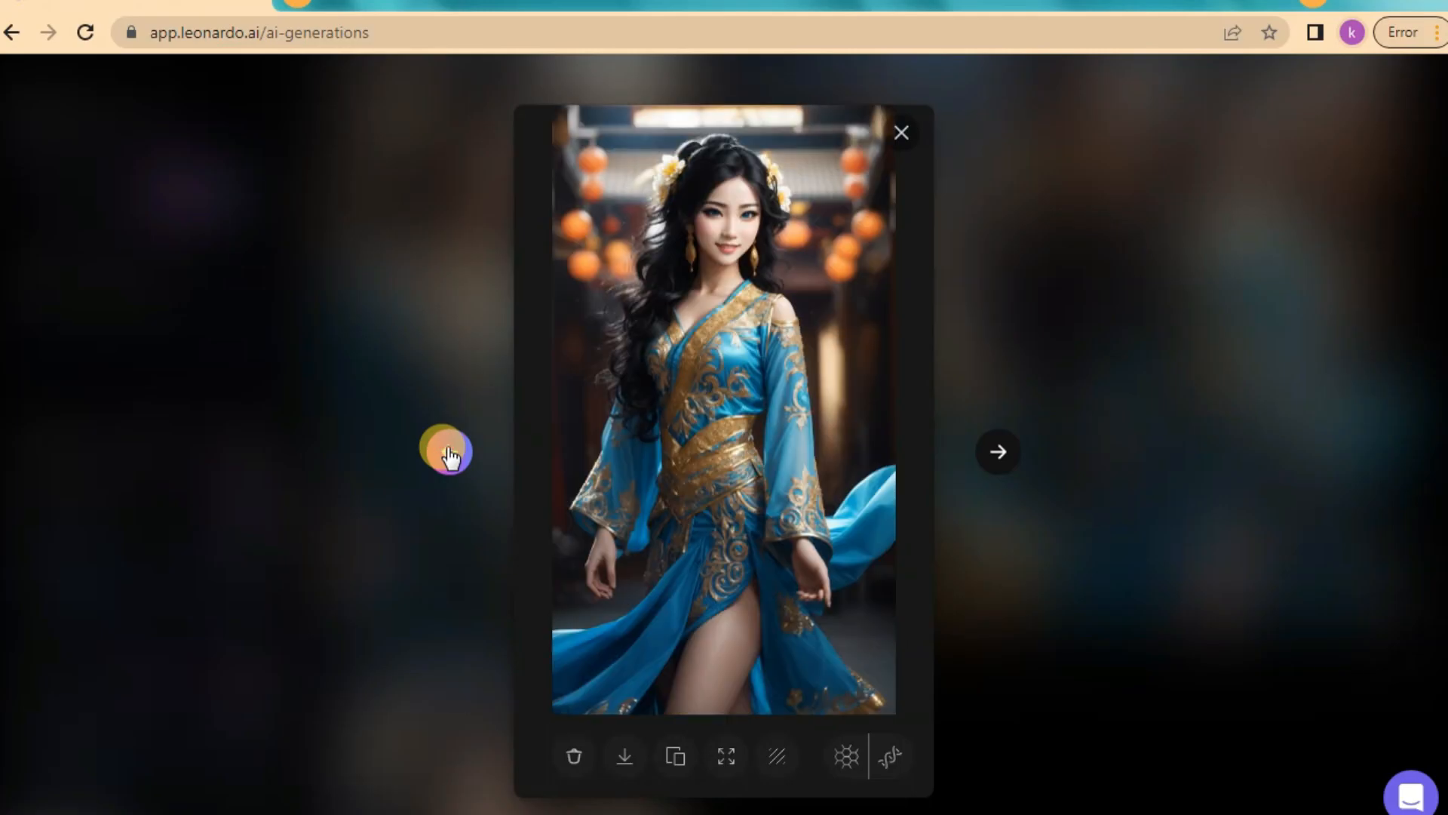
pyautogui.click(901, 133)
# Step: Turn on PhotoReal for the dancer prompt in place of Prompt Magic
pyautogui.scroll(5, 830, 316)
pyautogui.click(244, 446)
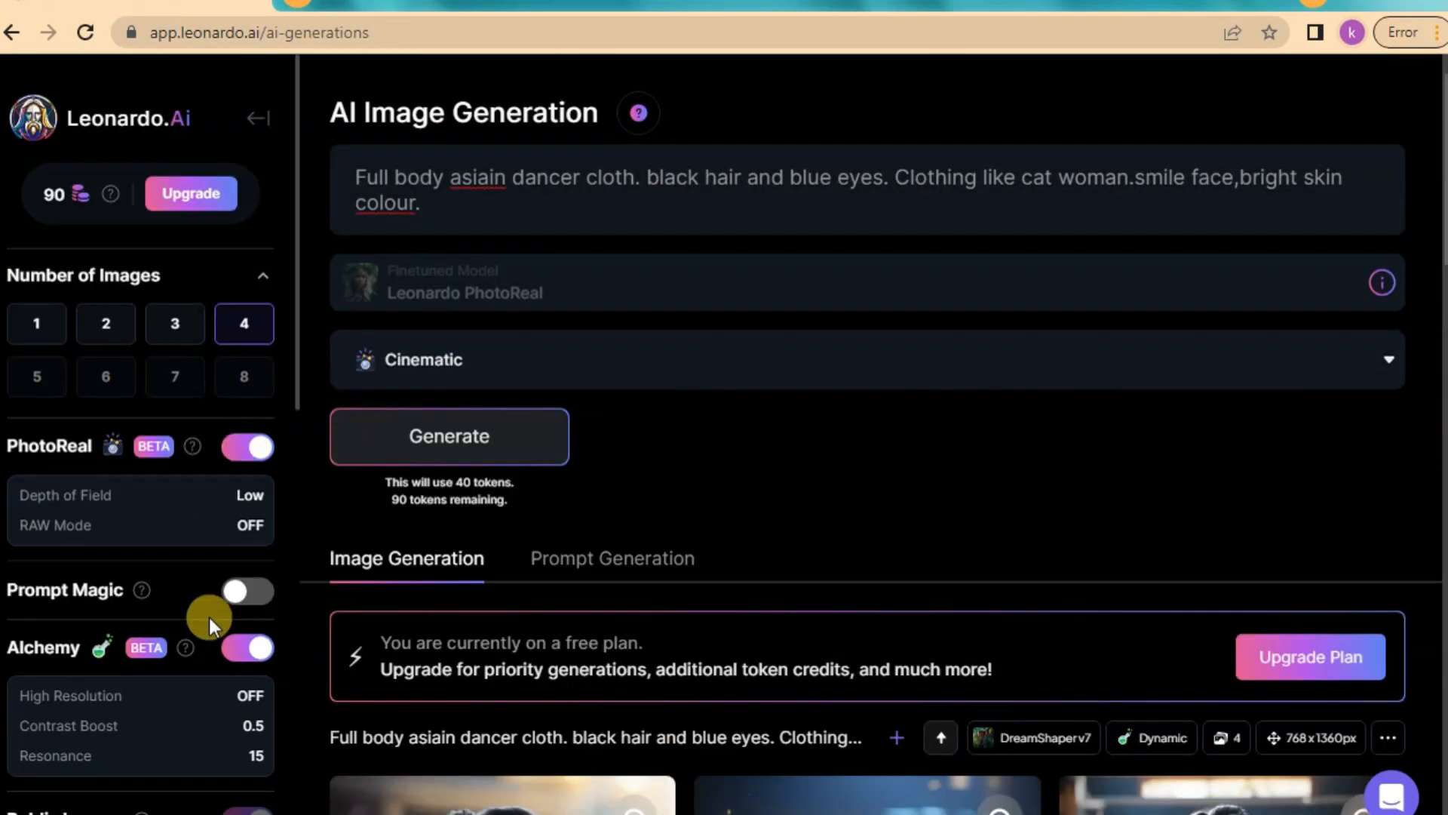
pyautogui.click(230, 591)
pyautogui.click(235, 447)
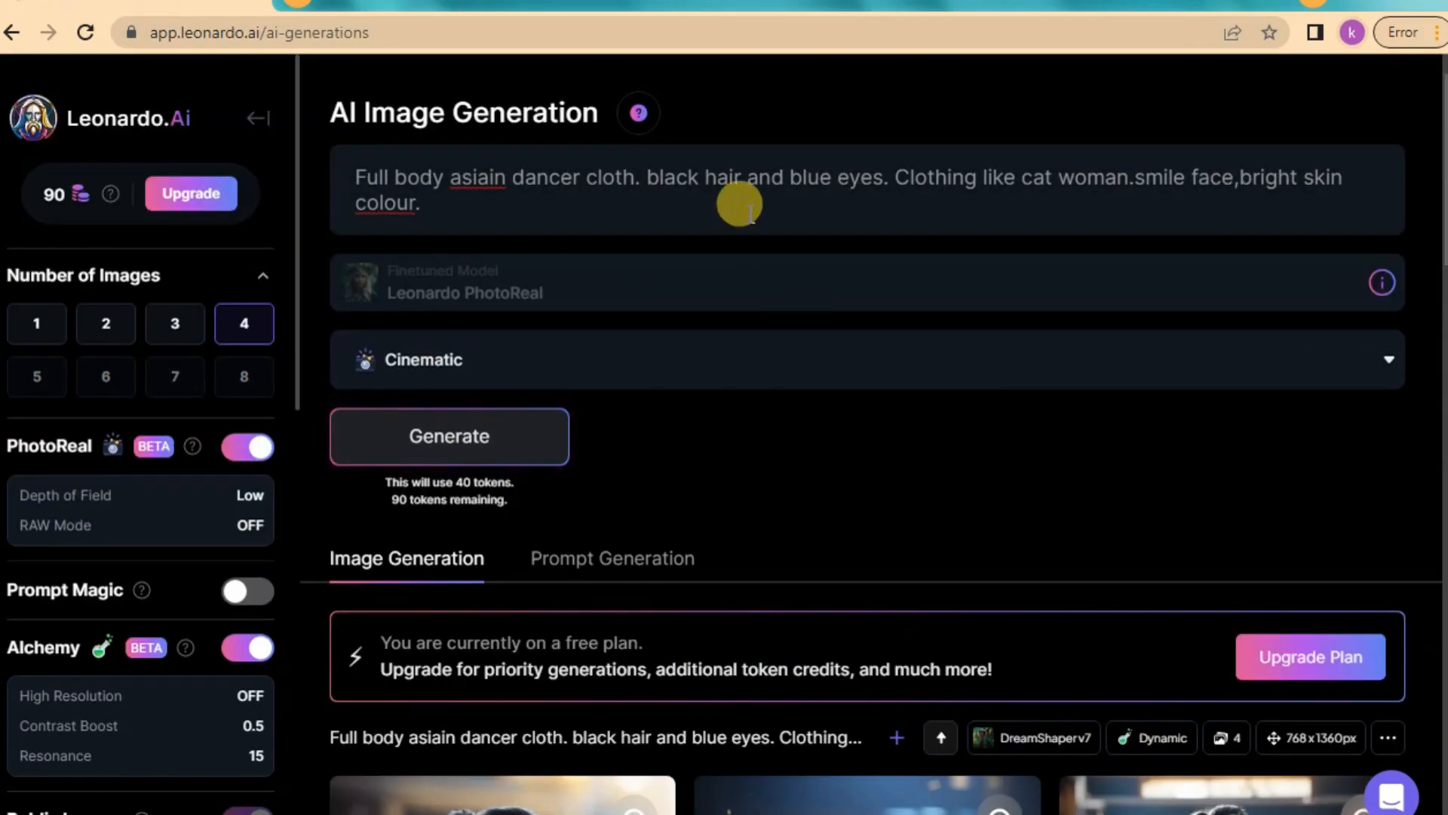
# Step: Append "8k eyes,8k cloth," to the prompt and generate four PhotoReal images at 768 × 1360 with the Cinematic style
pyautogui.click(505, 207)
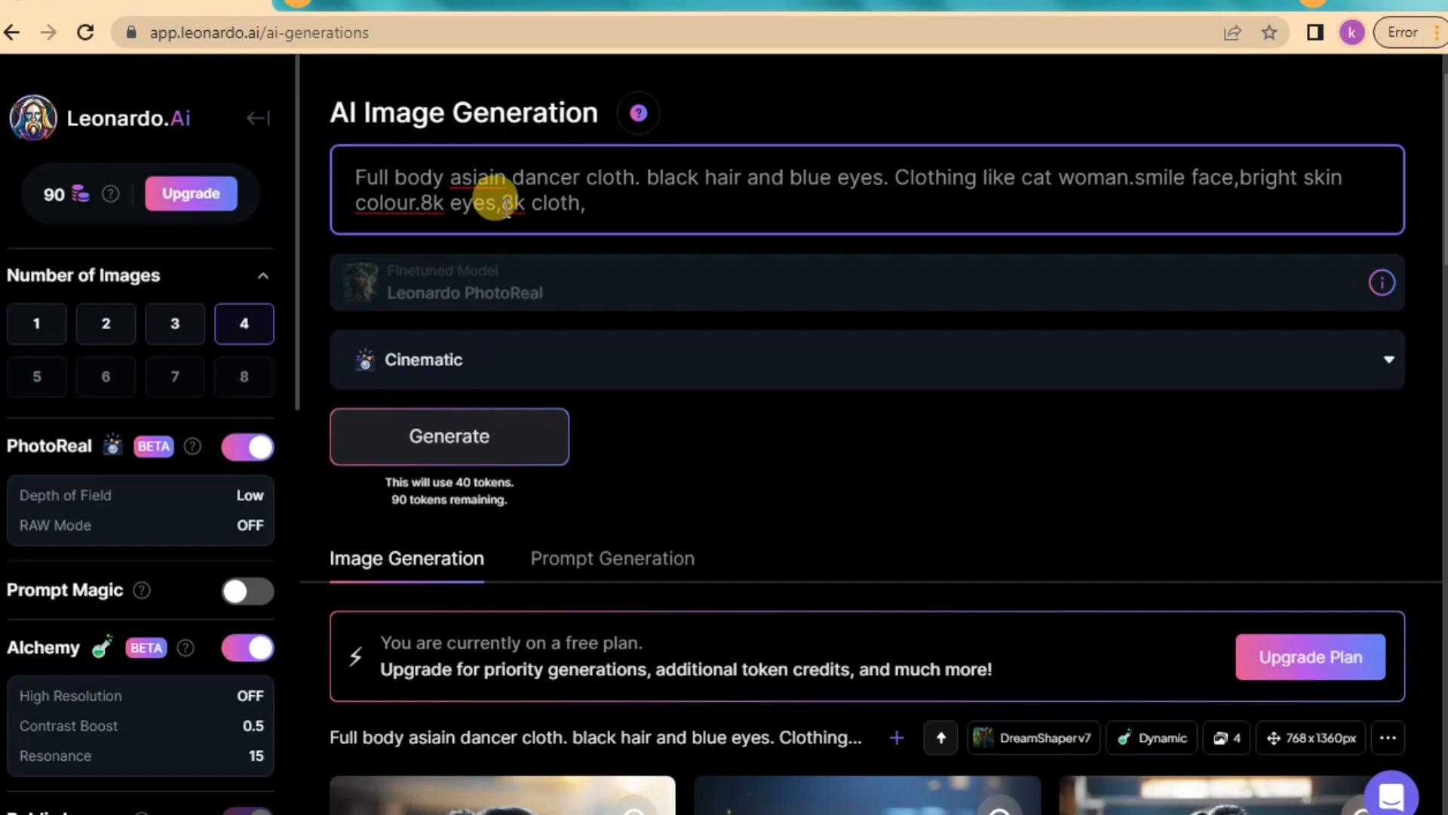
pyautogui.click(431, 417)
pyautogui.scroll(-6, 482, 543)
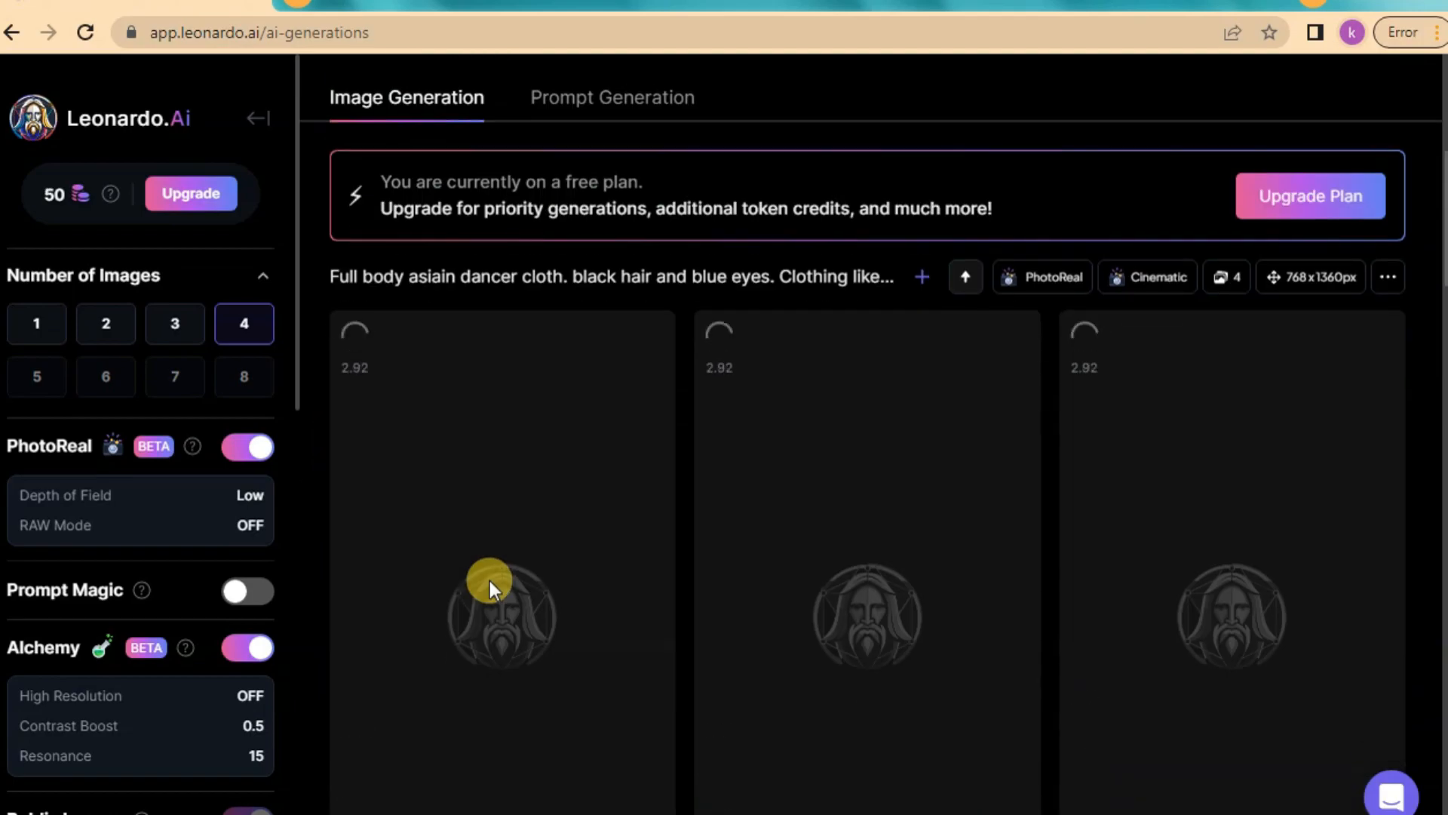
# Step: Look over the generated PhotoReal dancer images and page through all four in the enlarged view before closing it
pyautogui.scroll(3, 517, 478)
pyautogui.scroll(-6, 520, 589)
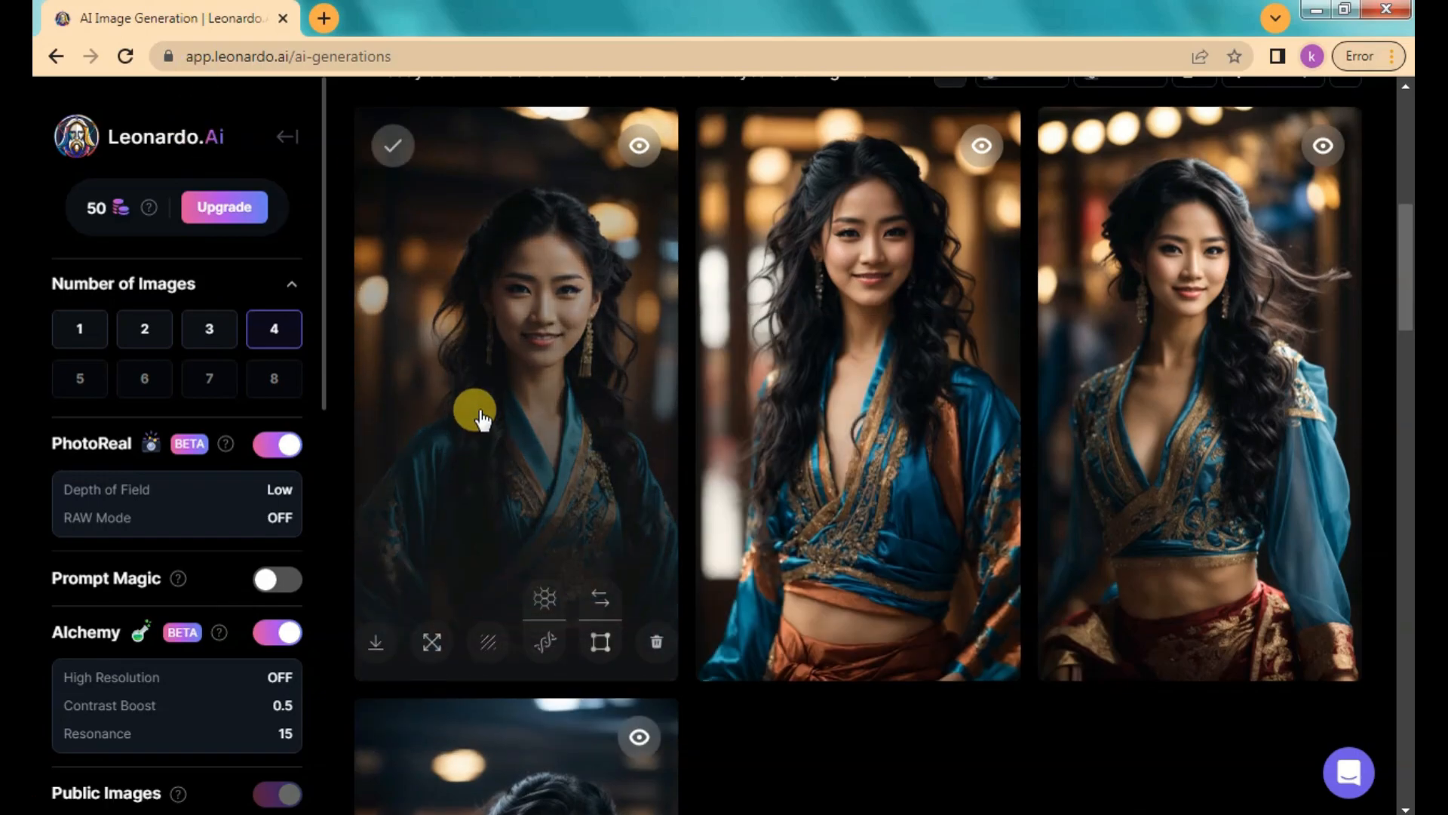
pyautogui.scroll(5, 469, 397)
pyautogui.scroll(-4, 468, 397)
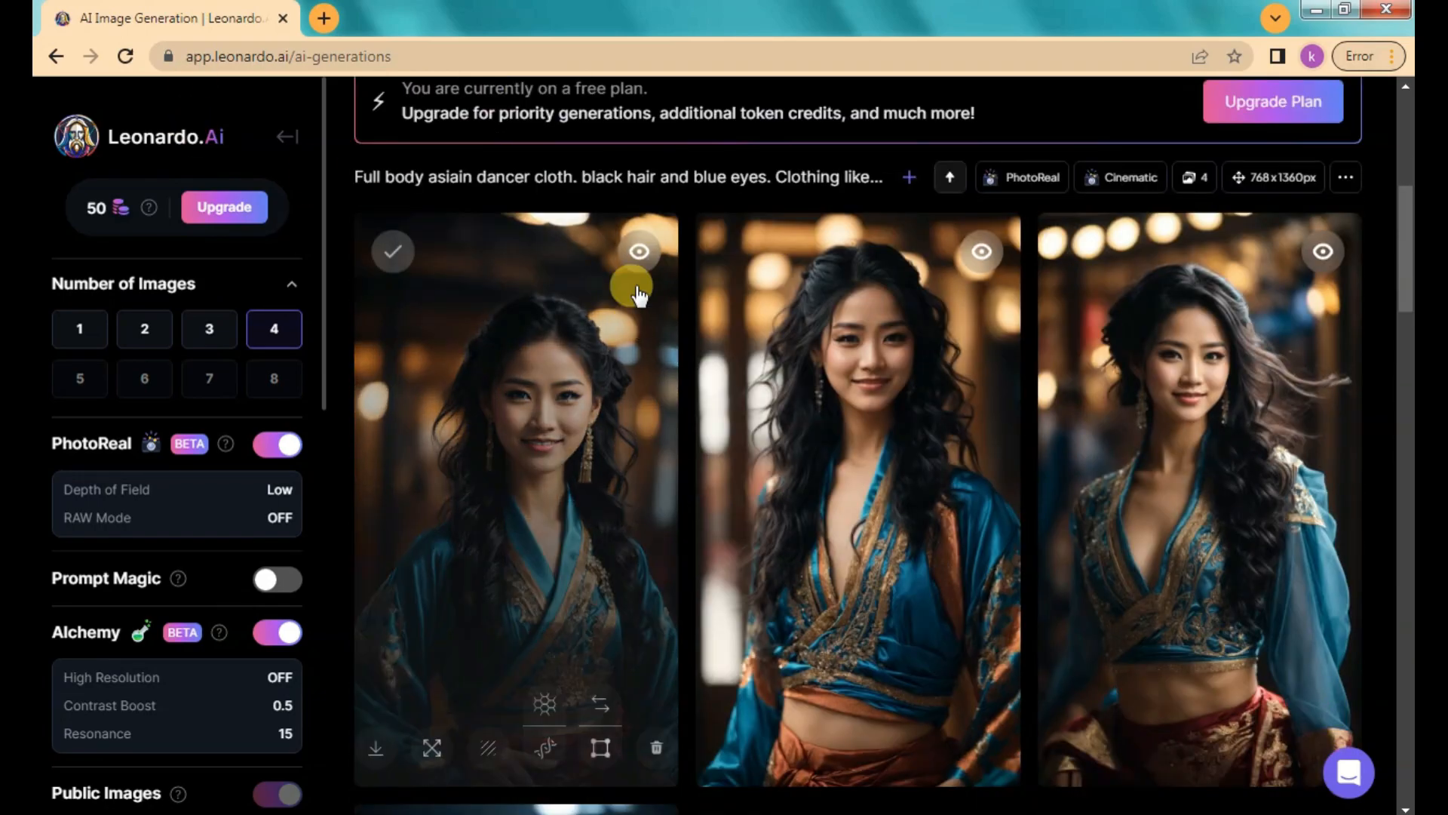
pyautogui.click(567, 438)
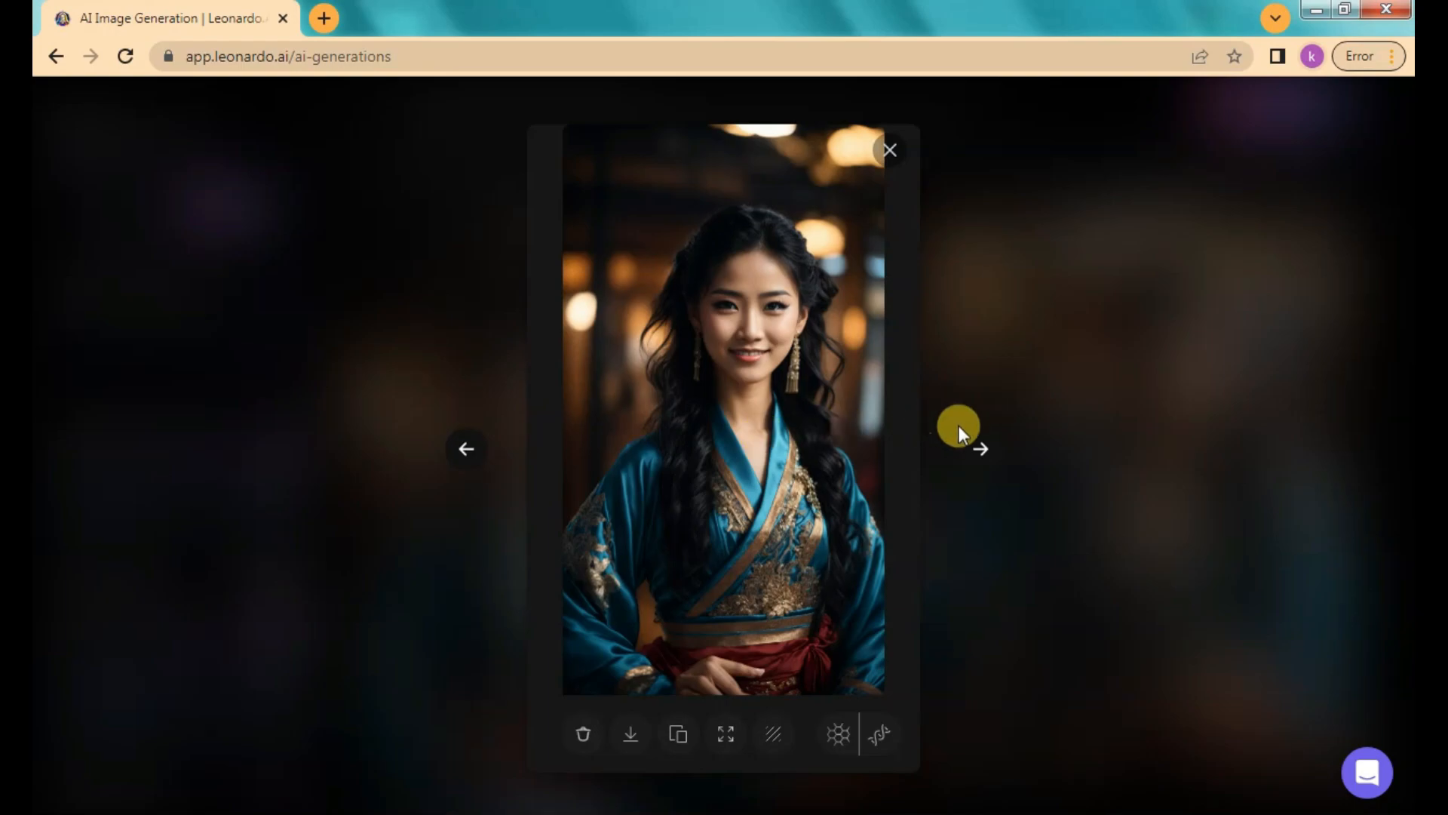
pyautogui.click(978, 445)
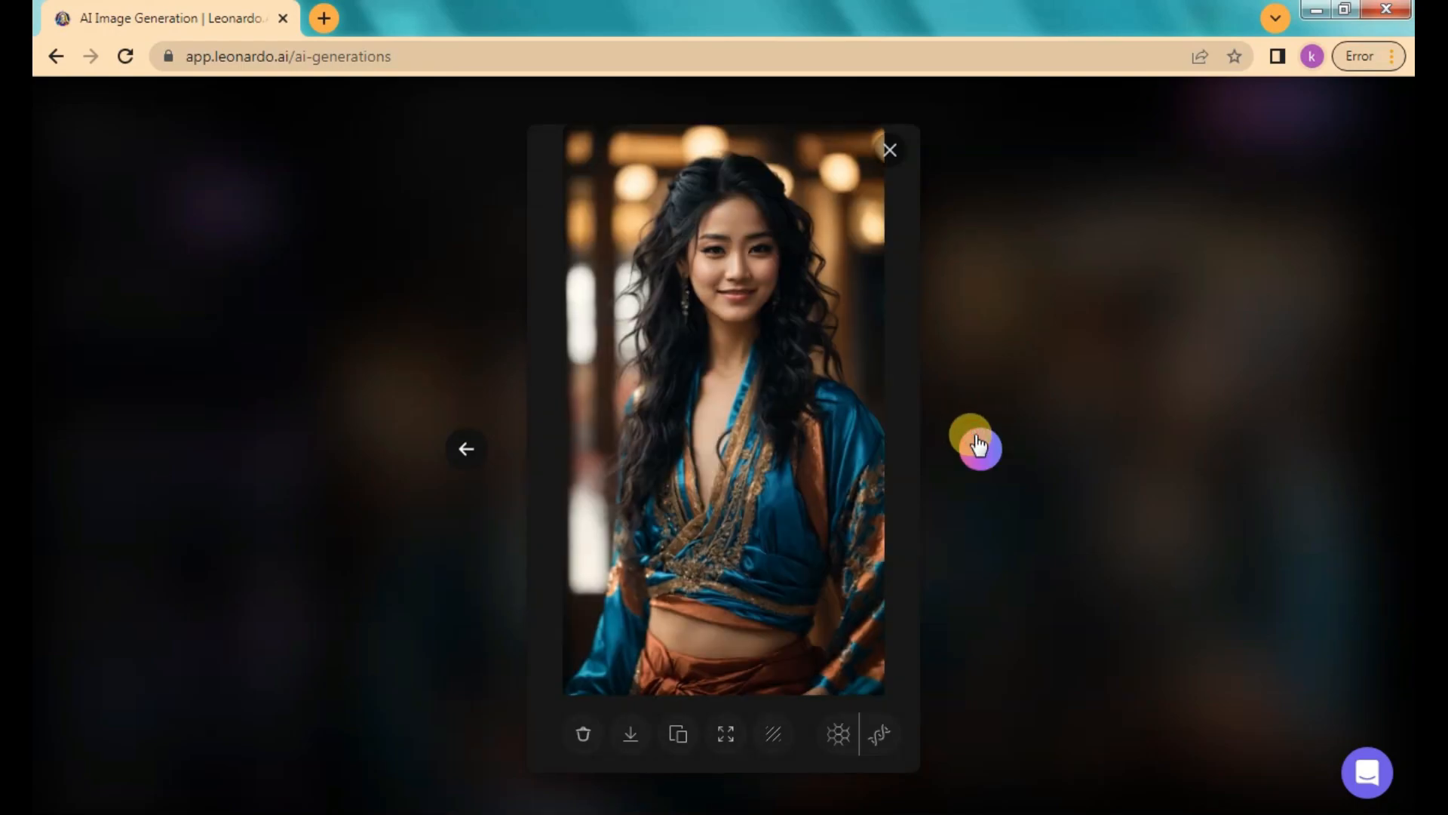
pyautogui.click(979, 445)
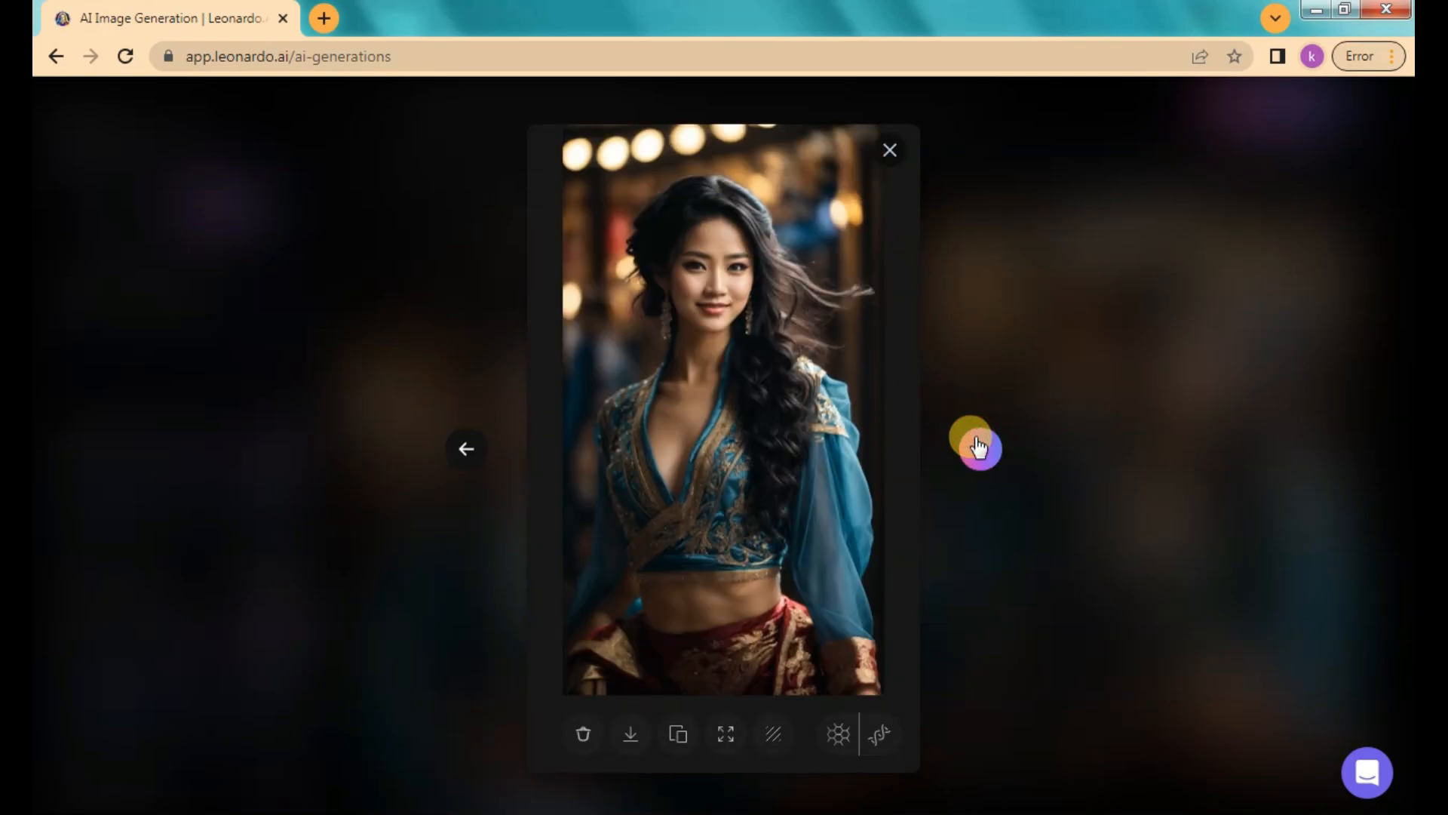
pyautogui.click(978, 445)
pyautogui.click(978, 445)
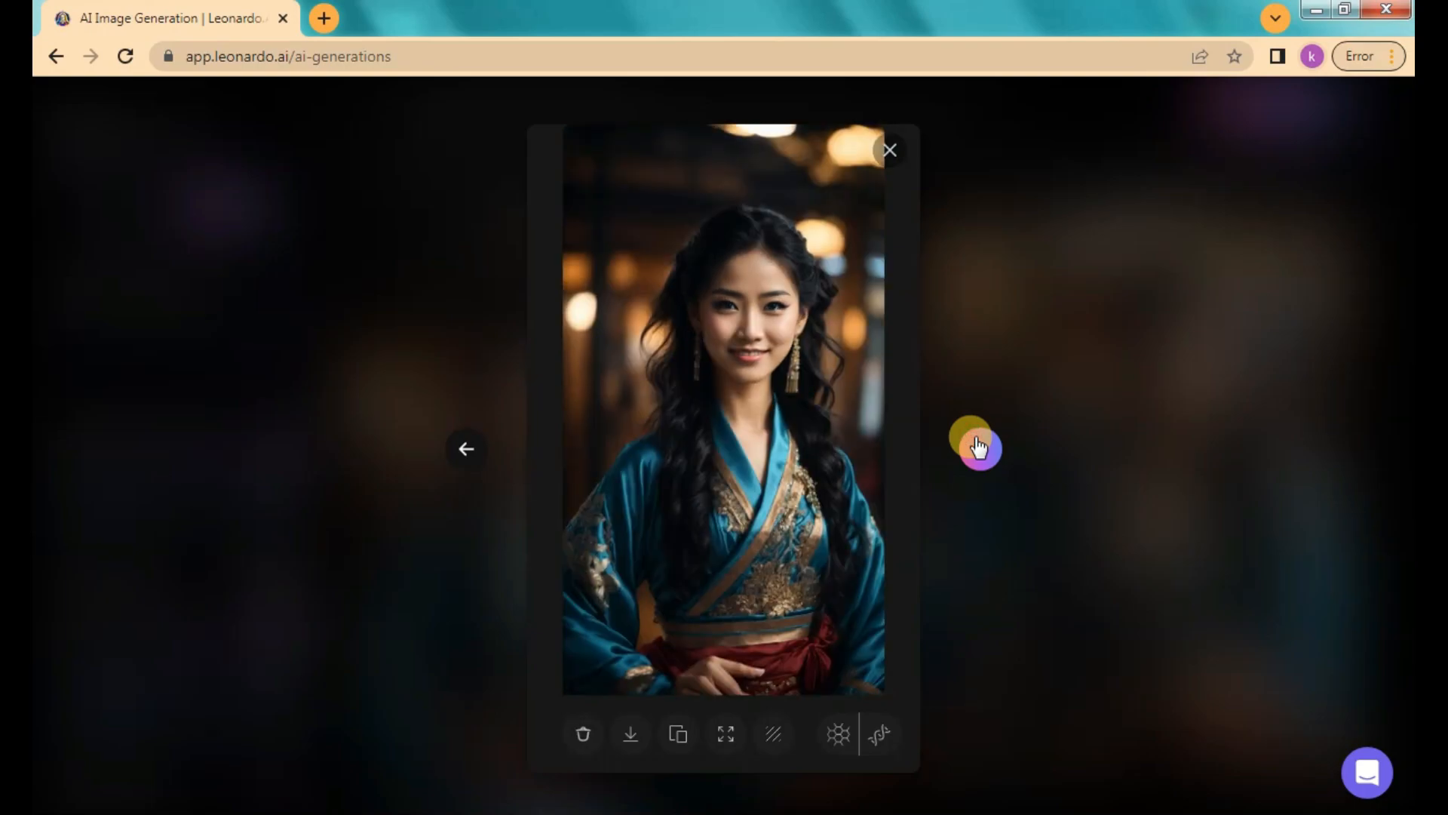
pyautogui.click(978, 445)
pyautogui.click(979, 445)
pyautogui.click(973, 443)
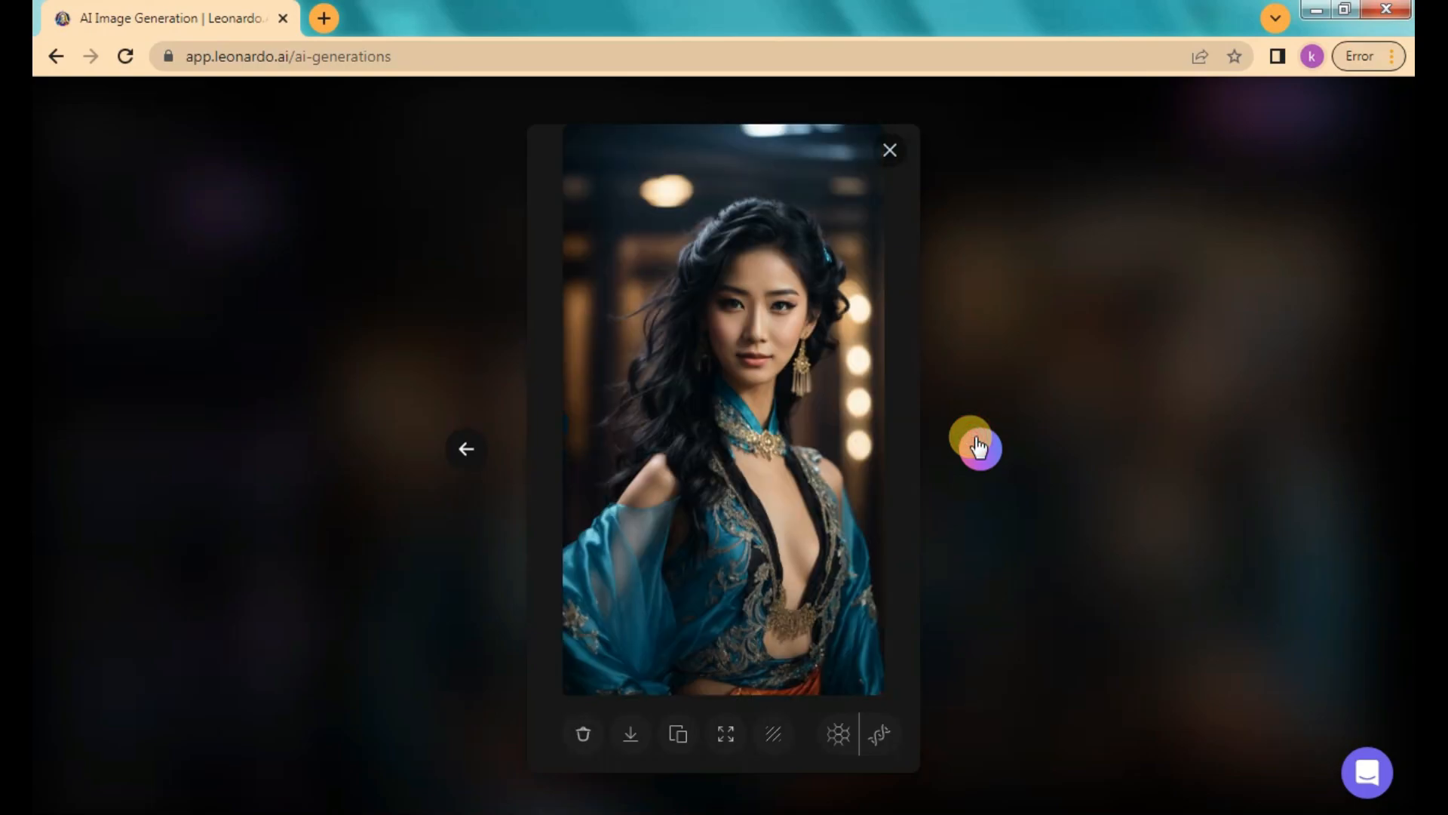
pyautogui.click(888, 150)
# Step: Zoom the browser page to 175% to inspect the PhotoReal dancer images more closely
pyautogui.scroll(-2, 614, 366)
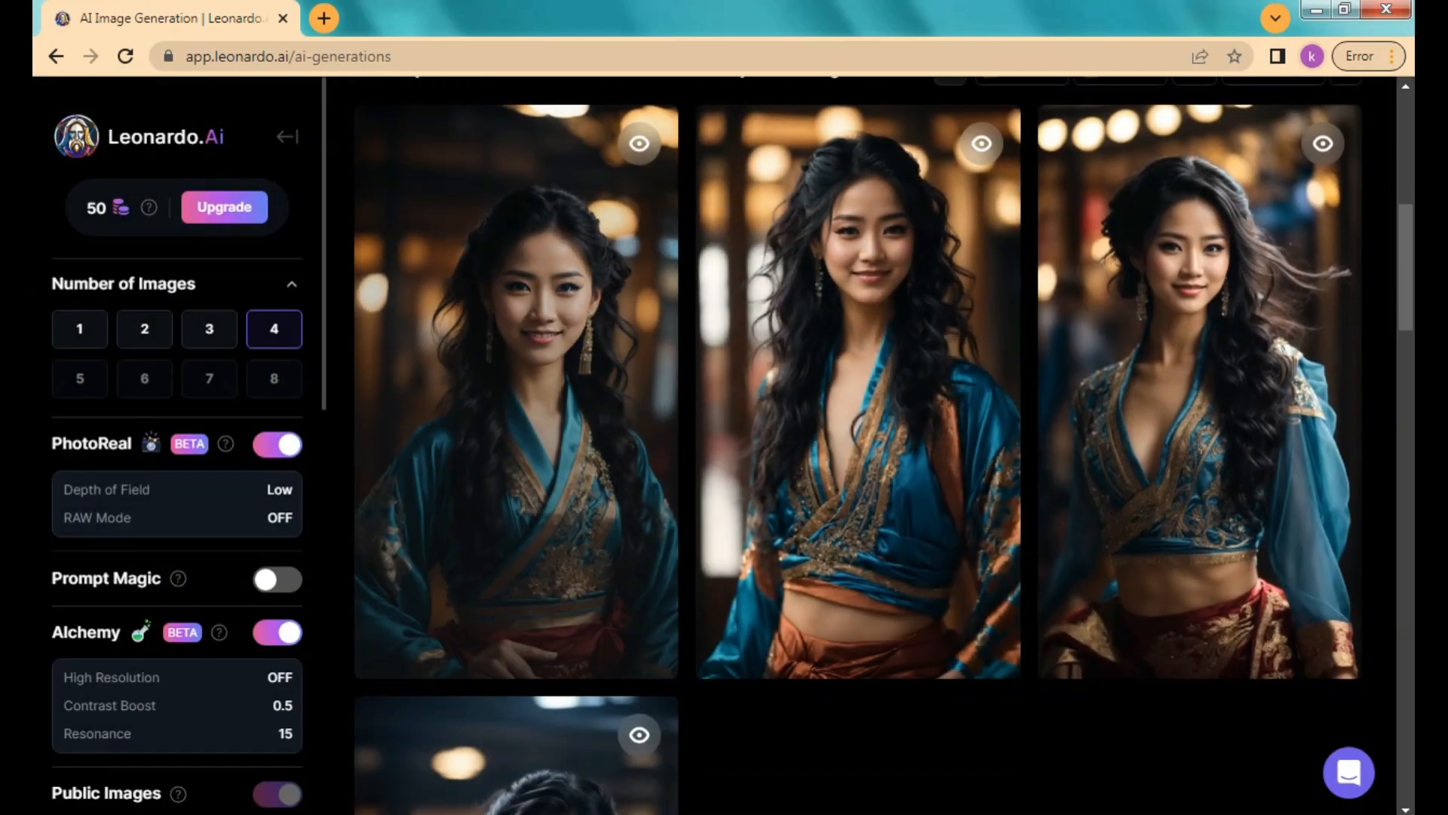
pyautogui.hotkey('ctrl', '+')
pyautogui.click(534, 540)
pyautogui.hotkey('ctrl', '+')
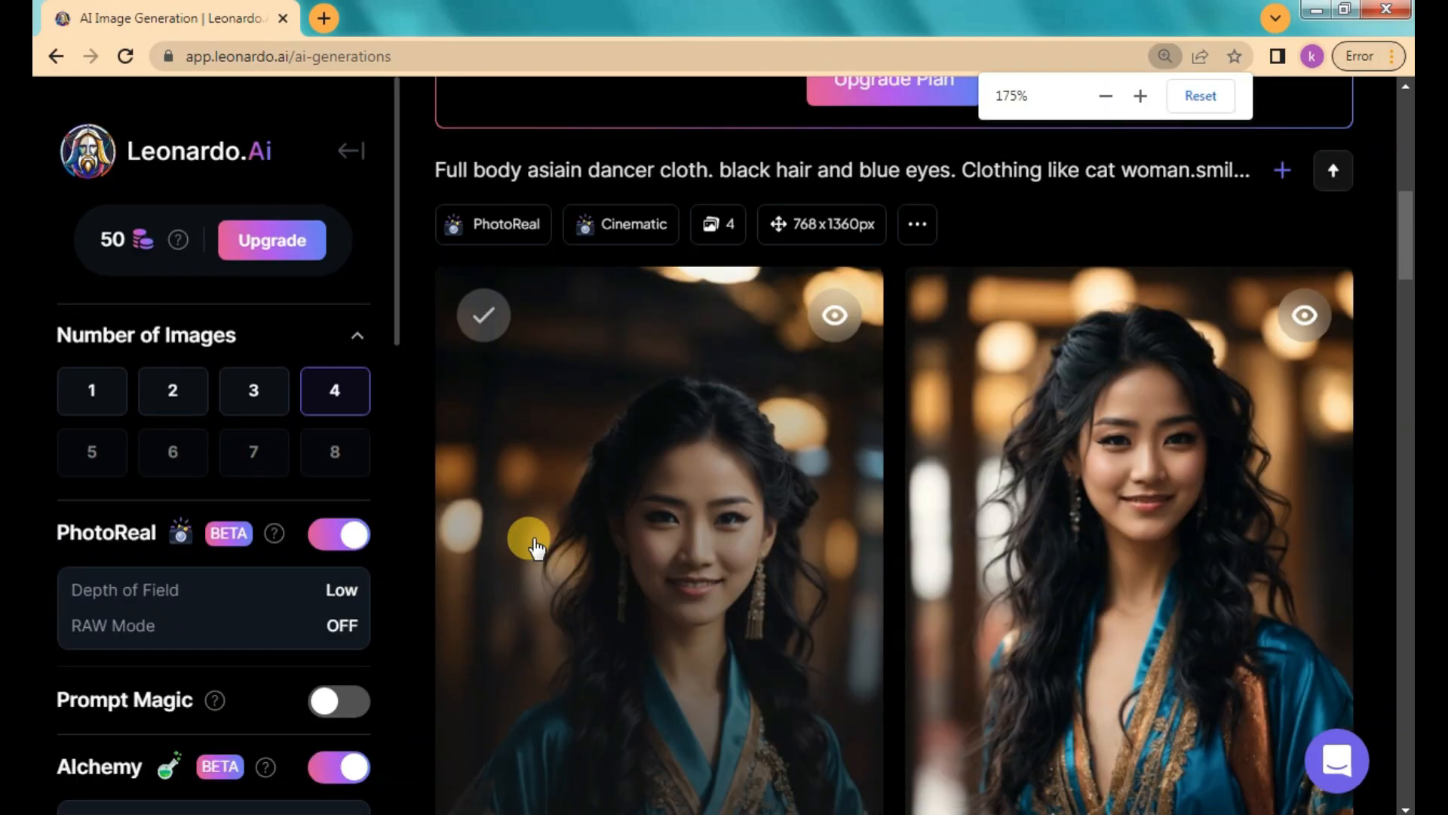
# Step: Magnify the page further, inspect the first PhotoReal dancer image up close, and open and close its enlarged view
pyautogui.hotkey('ctrl', '+')
pyautogui.hotkey('ctrl', '-')
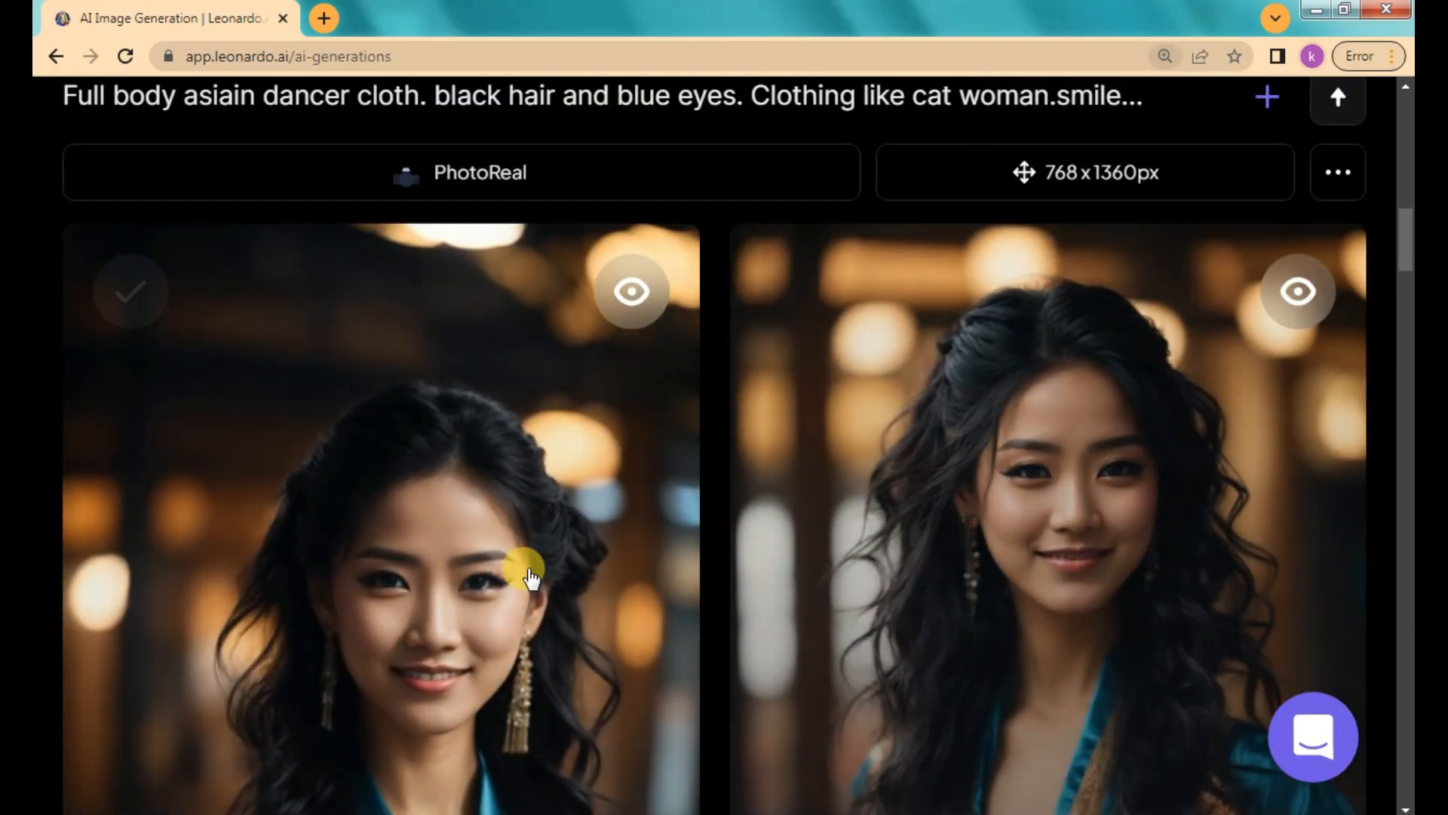
pyautogui.scroll(-4, 298, 573)
pyautogui.scroll(-3, 215, 411)
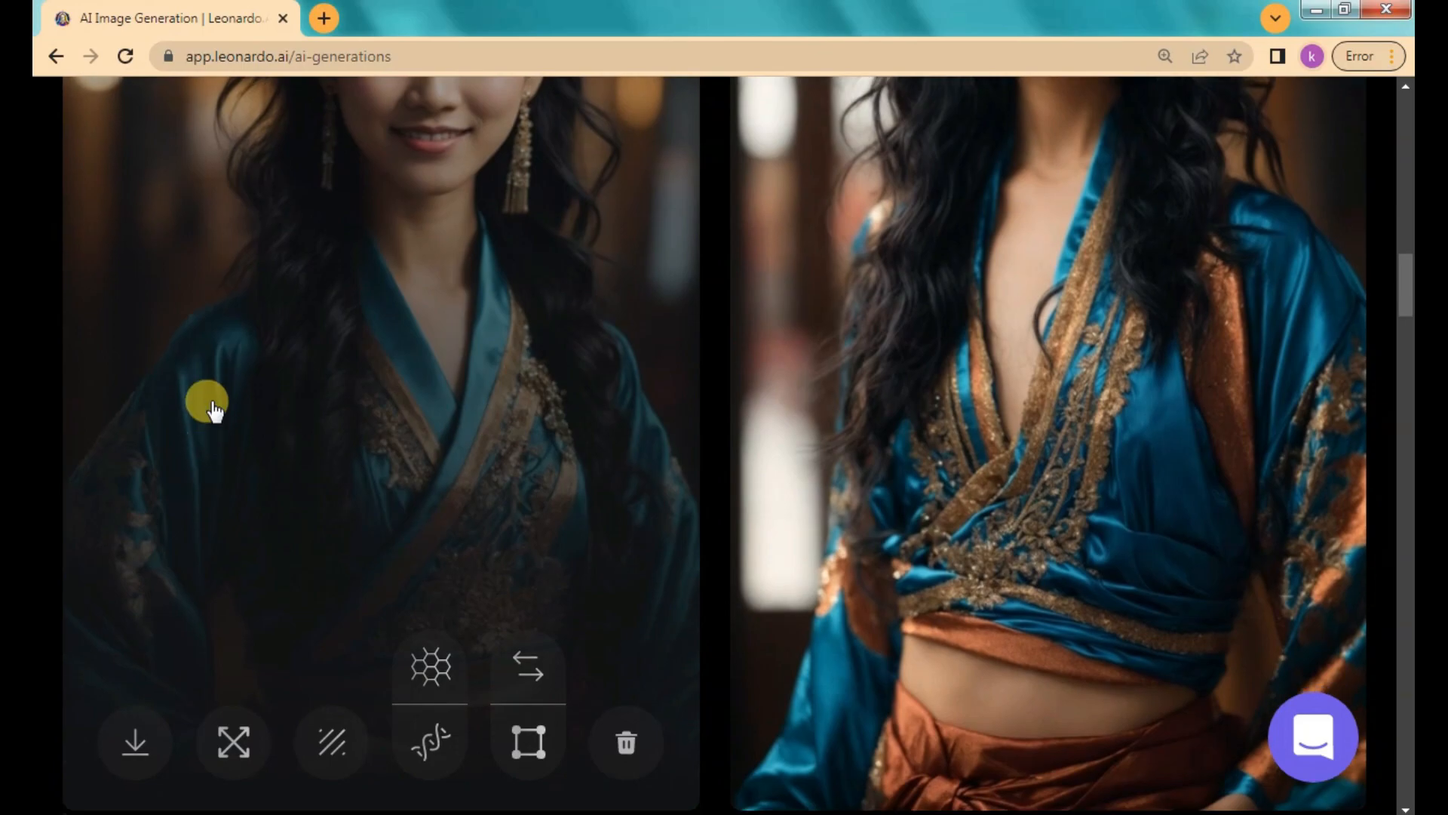
pyautogui.click(211, 392)
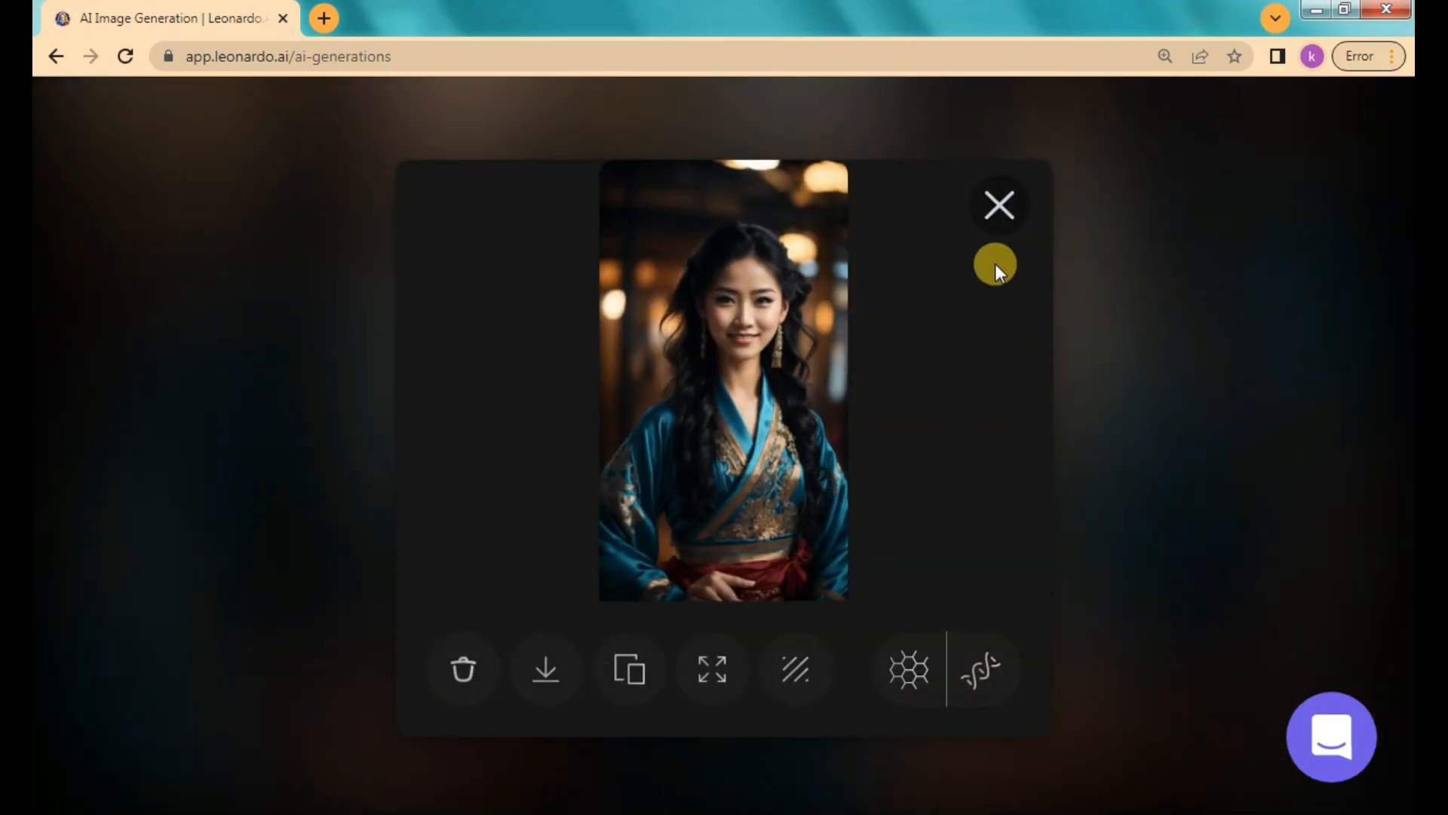
pyautogui.click(1003, 202)
pyautogui.scroll(4, 80, 383)
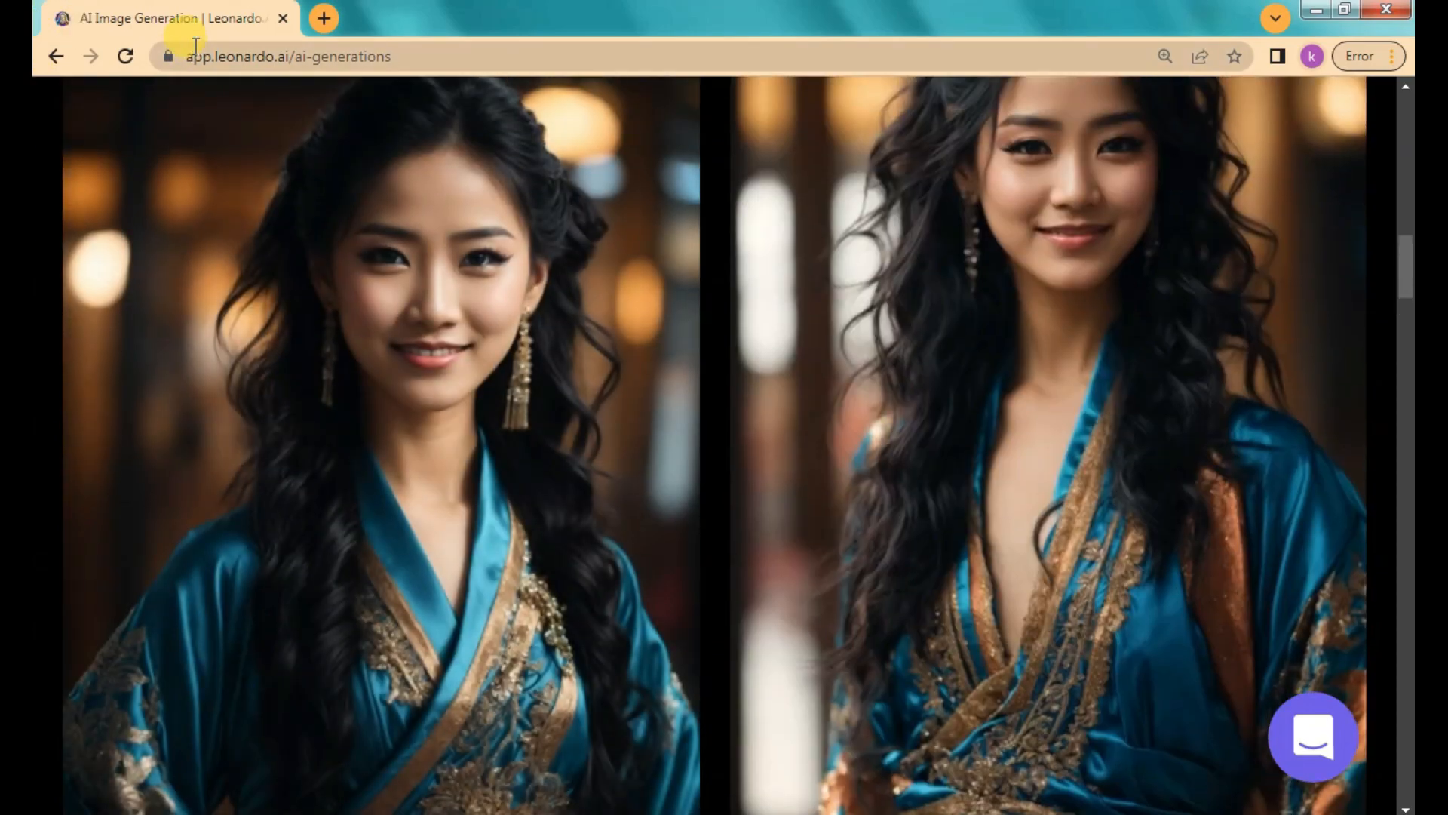
# Step: Compare the magnified PhotoReal dancer images with the earlier DreamShaper v7 images of the same prompt
pyautogui.scroll(-3, 1358, 317)
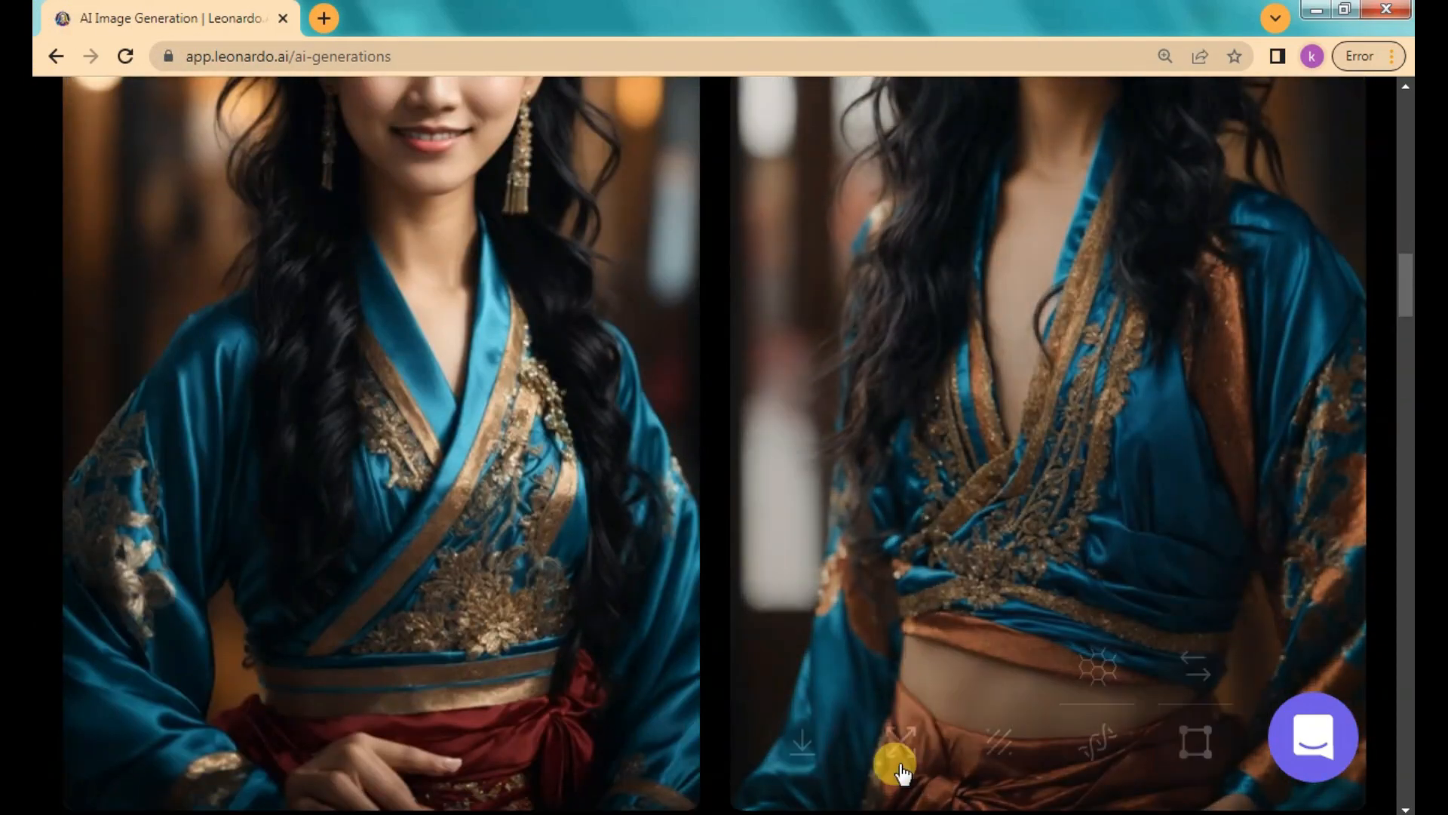
pyautogui.scroll(-5, 898, 766)
pyautogui.scroll(-3, 596, 713)
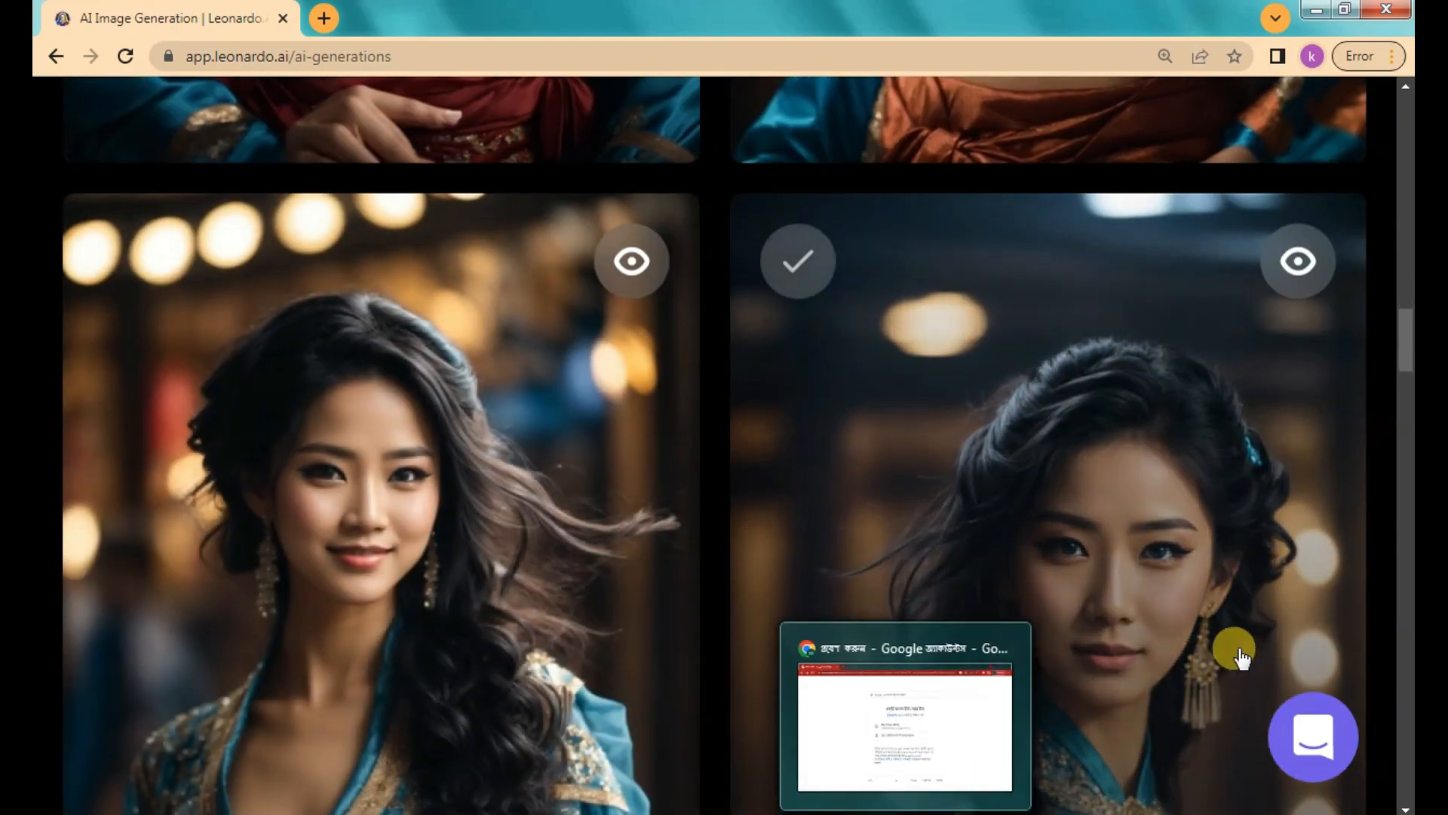
pyautogui.scroll(-12, 1240, 654)
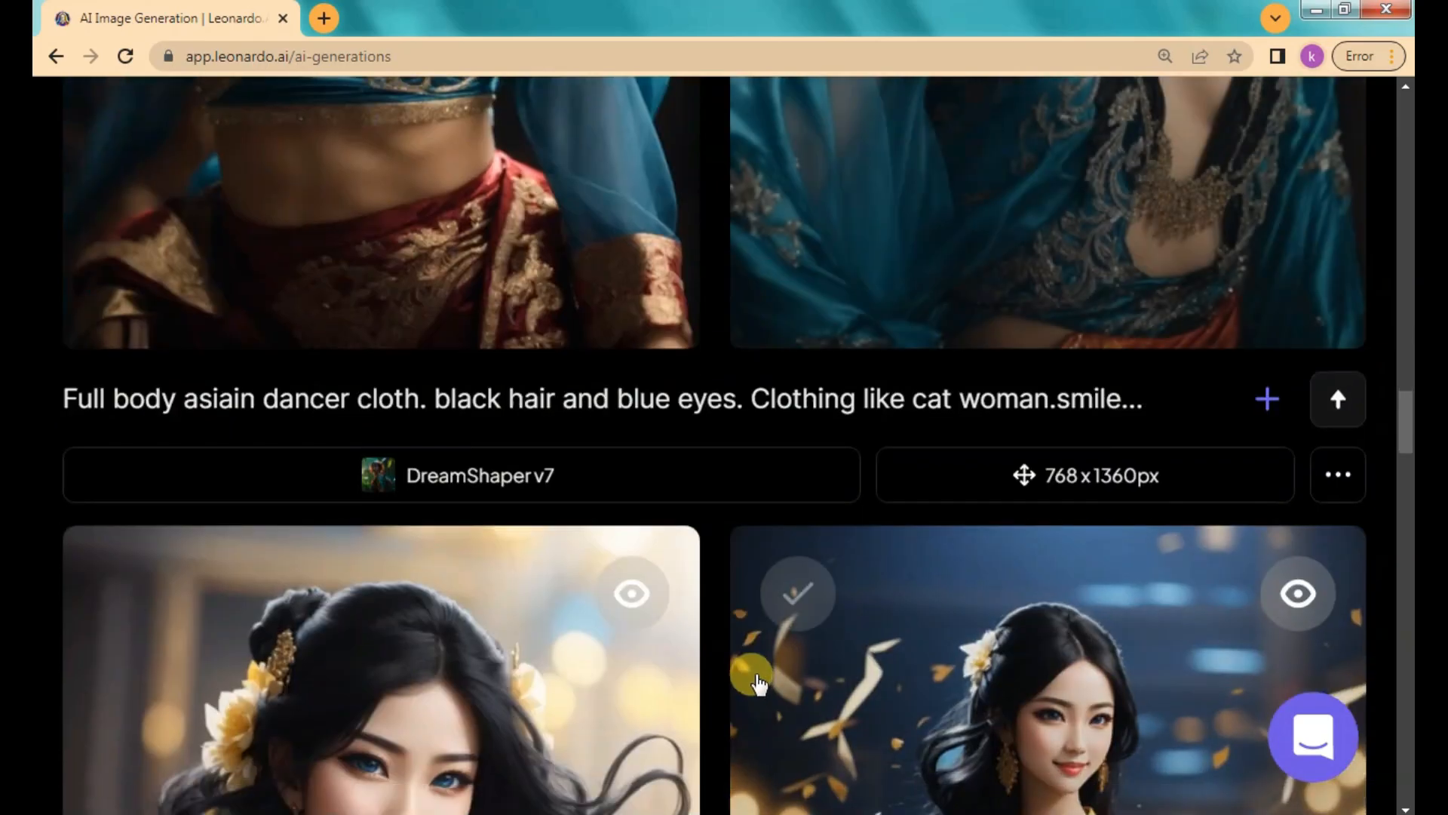
pyautogui.scroll(-5, 757, 683)
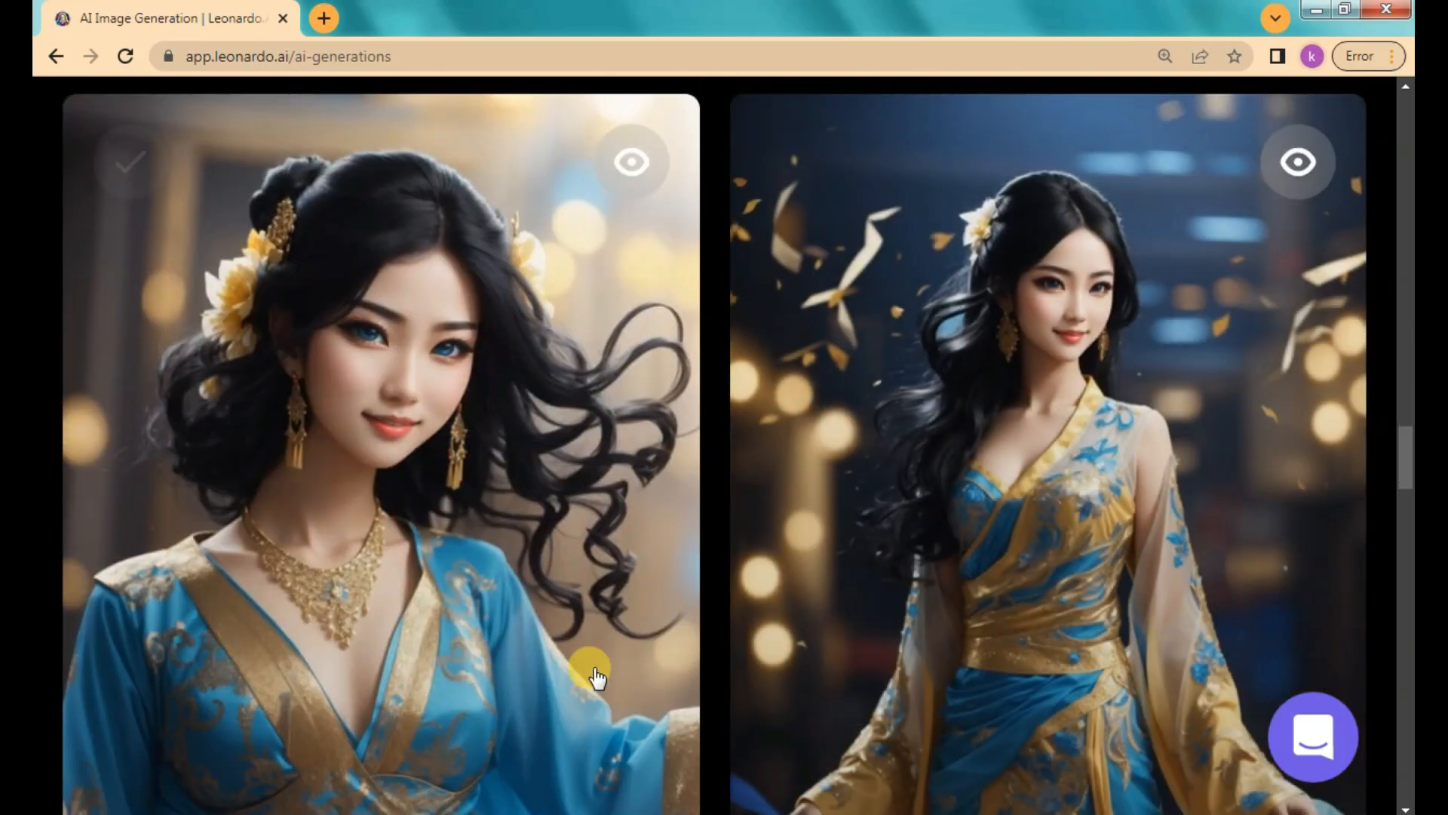
pyautogui.scroll(-9, 593, 675)
pyautogui.scroll(-4, 593, 674)
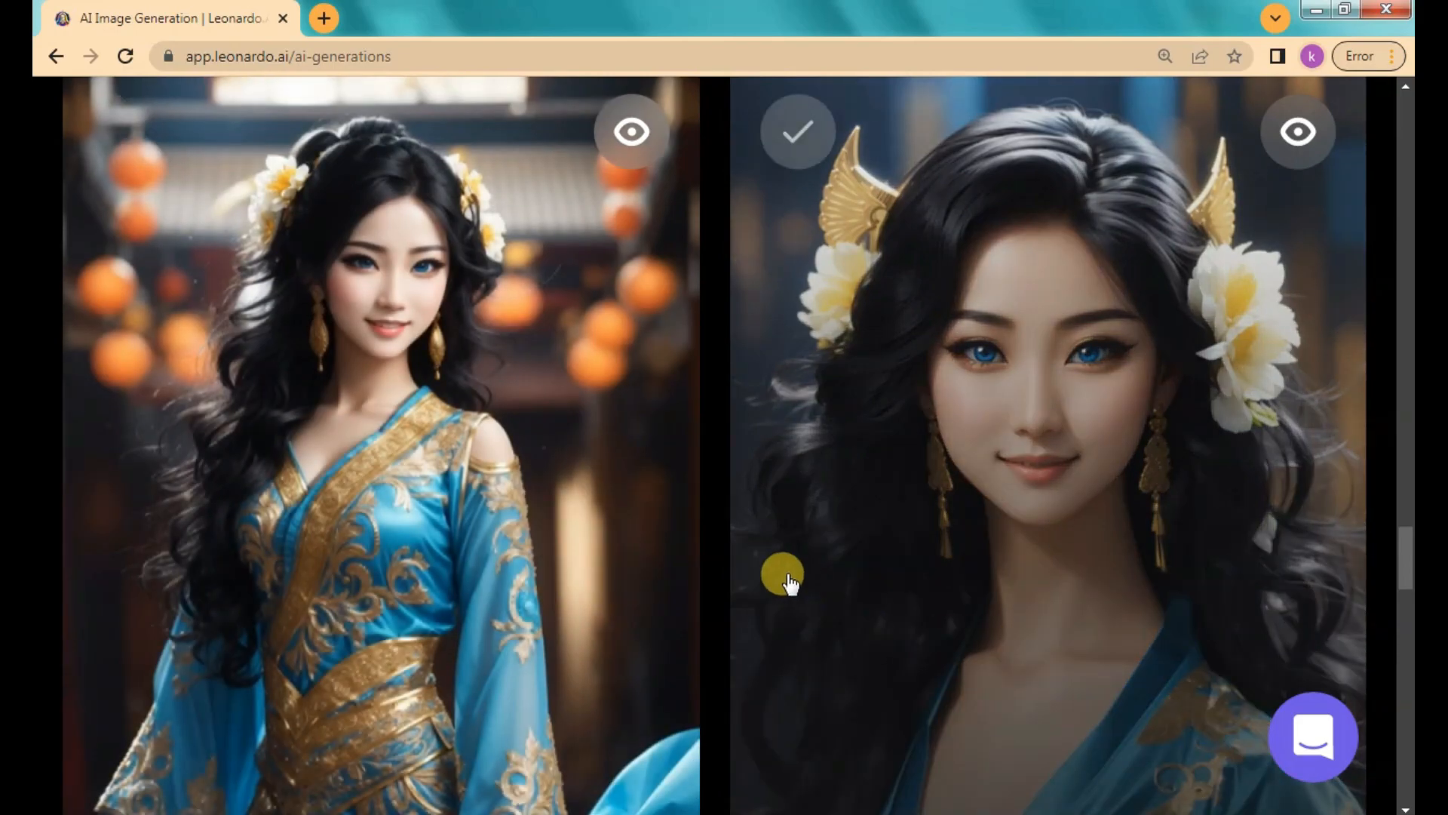
pyautogui.scroll(5, 784, 578)
pyautogui.scroll(20, 787, 580)
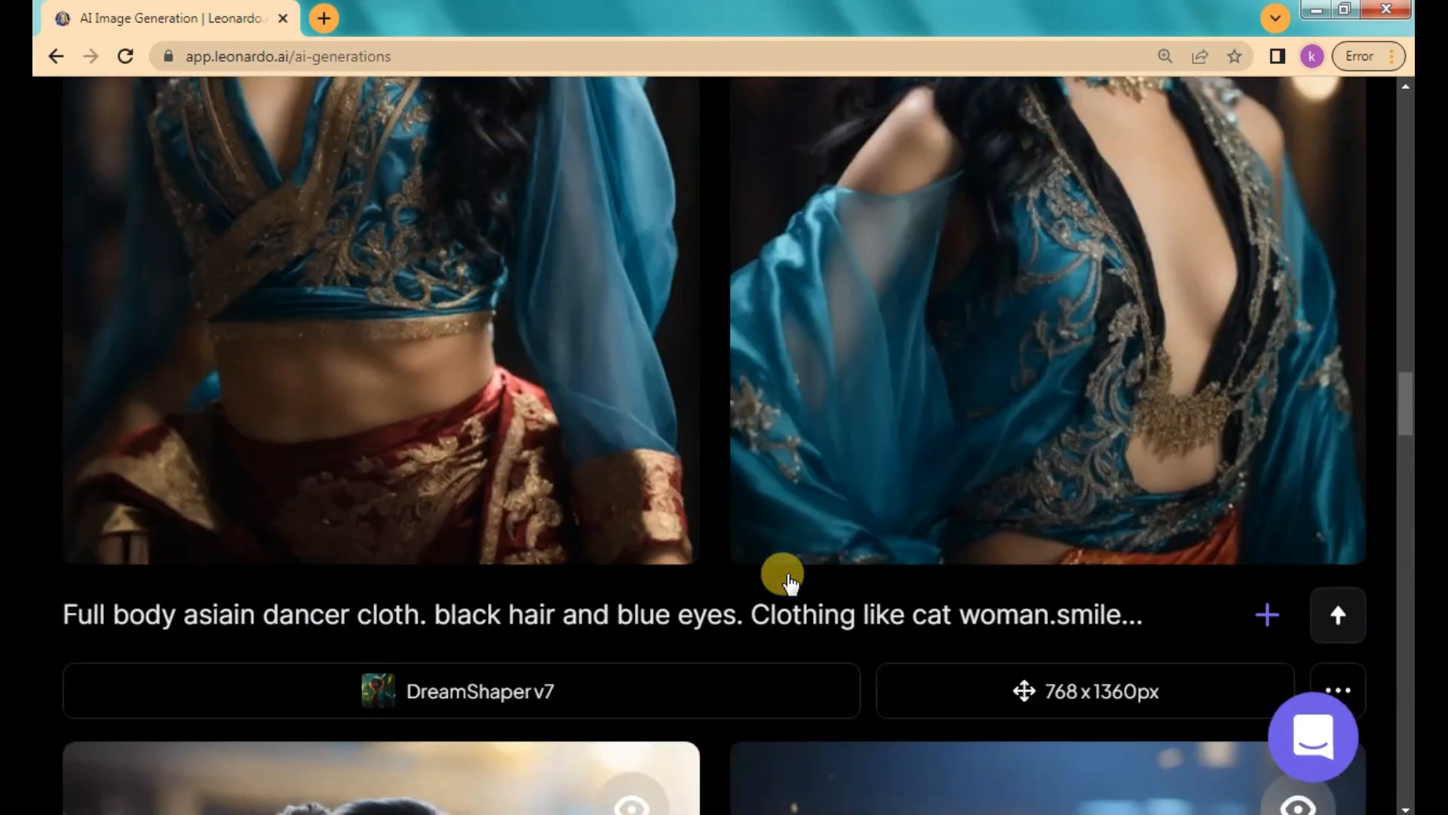
pyautogui.scroll(15, 787, 580)
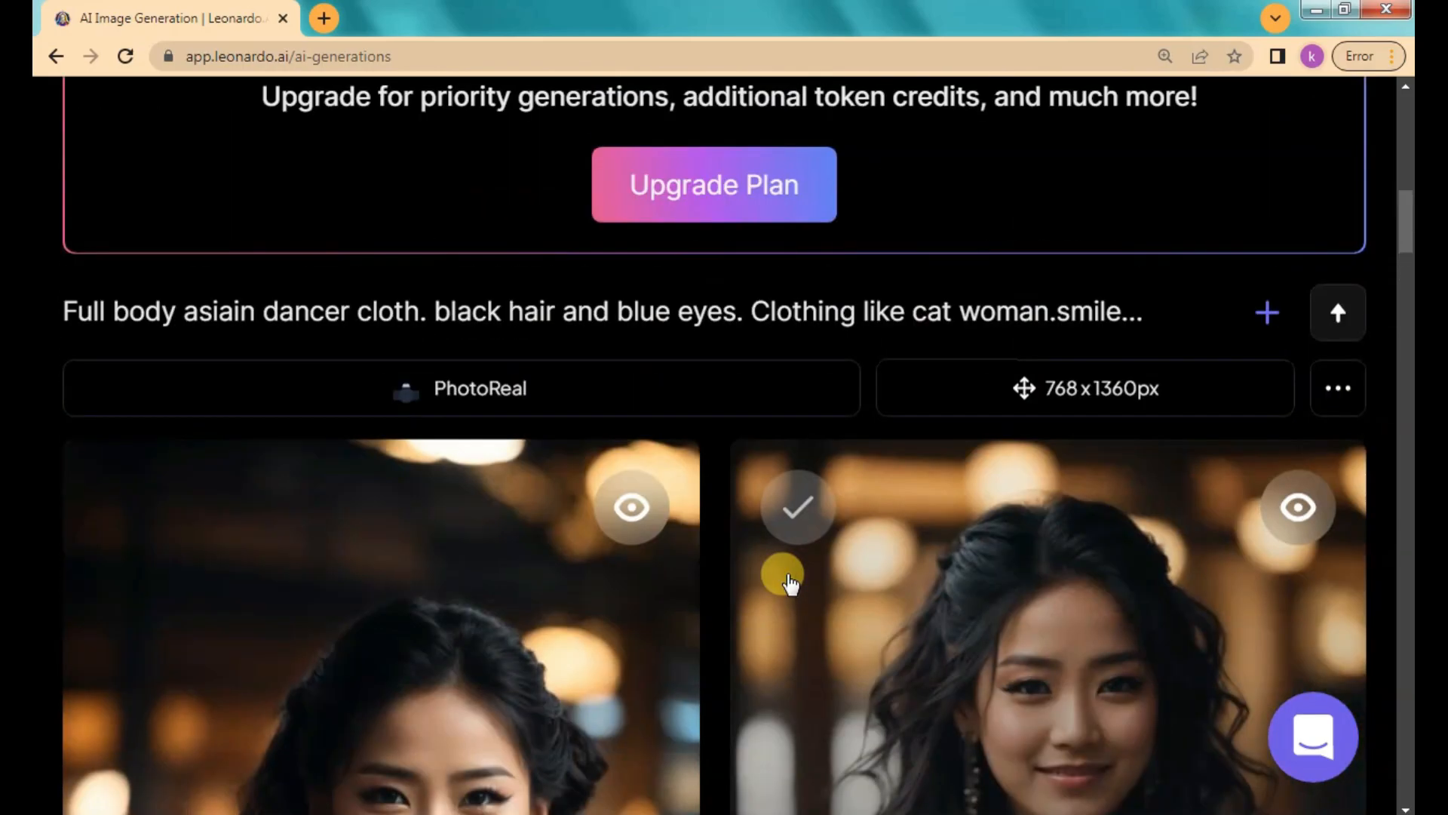
pyautogui.scroll(6, 762, 505)
pyautogui.scroll(-6, 762, 511)
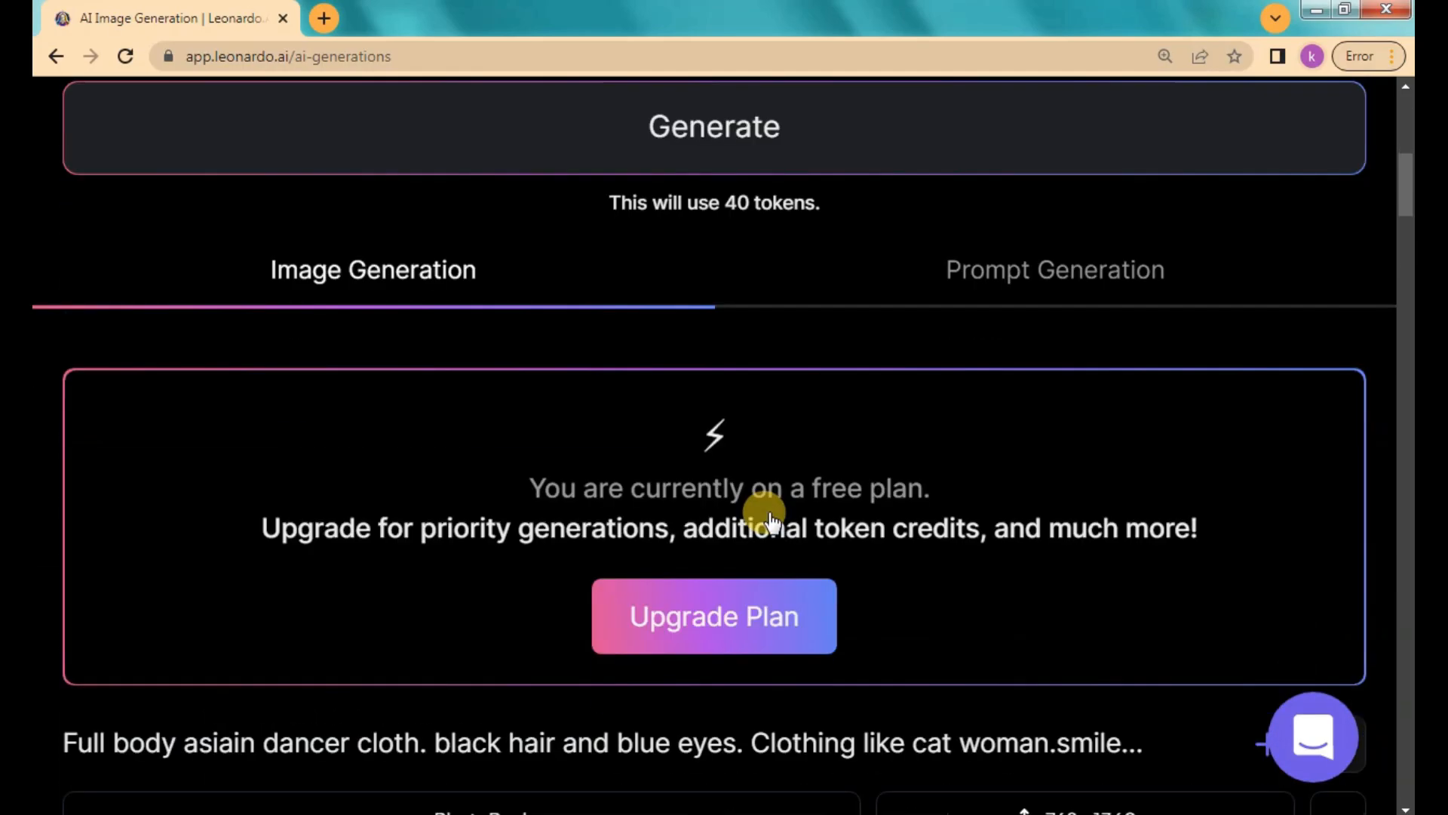
# Step: Set the browser page zoom back to 100% and return to the prompt area
pyautogui.hotkey('ctrl', '+')
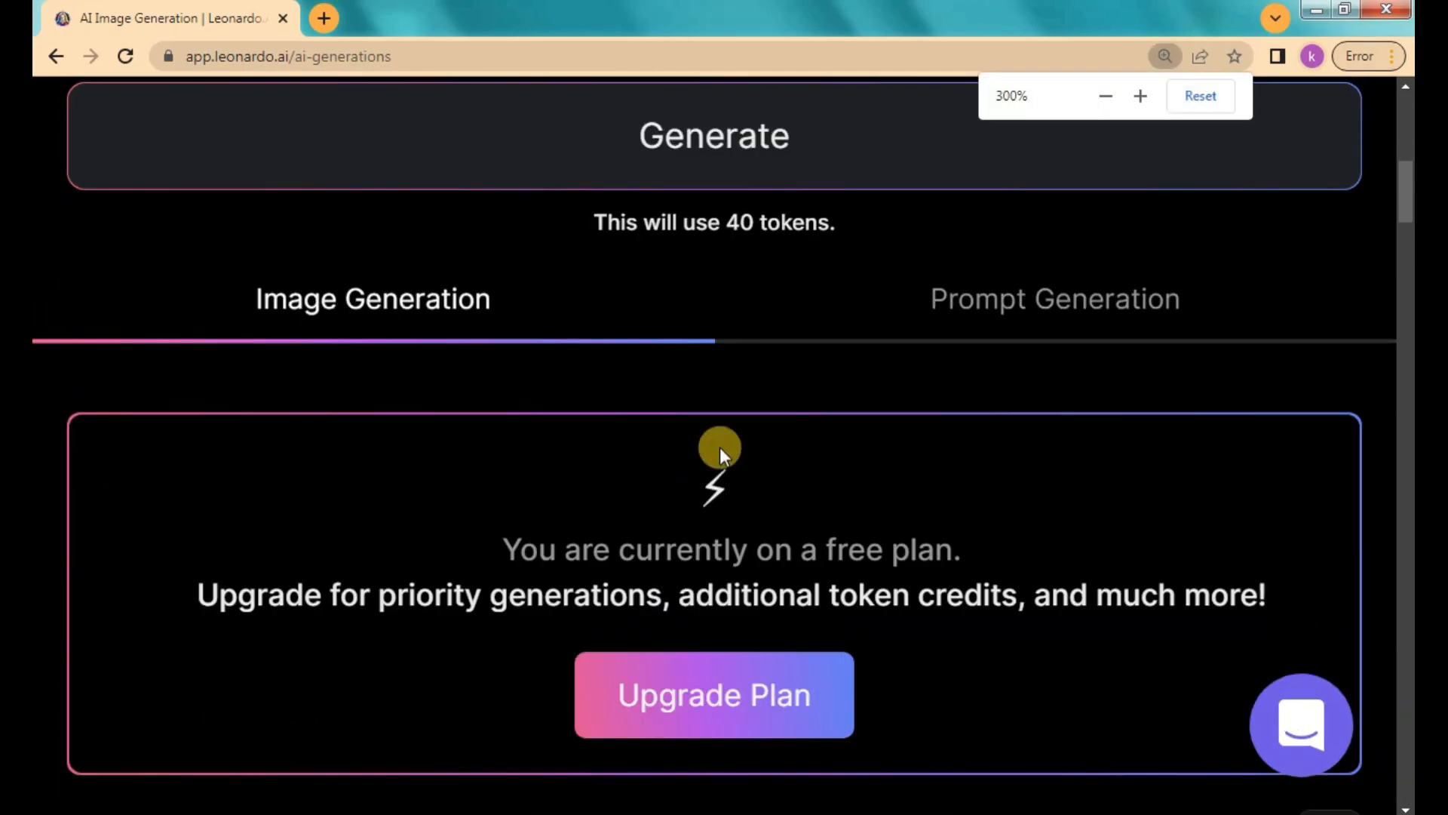
pyautogui.click(1138, 96)
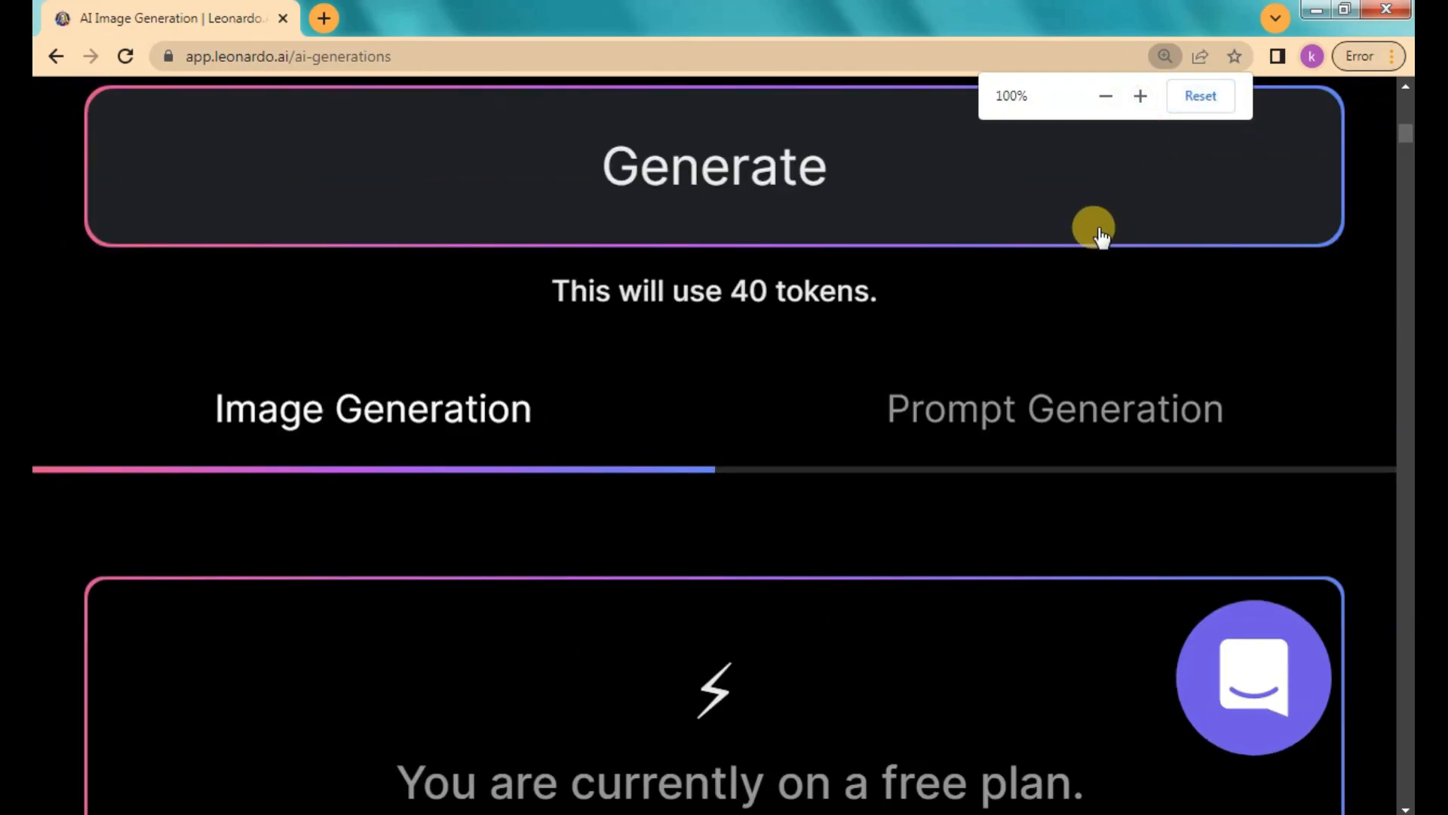
pyautogui.scroll(-8, 882, 336)
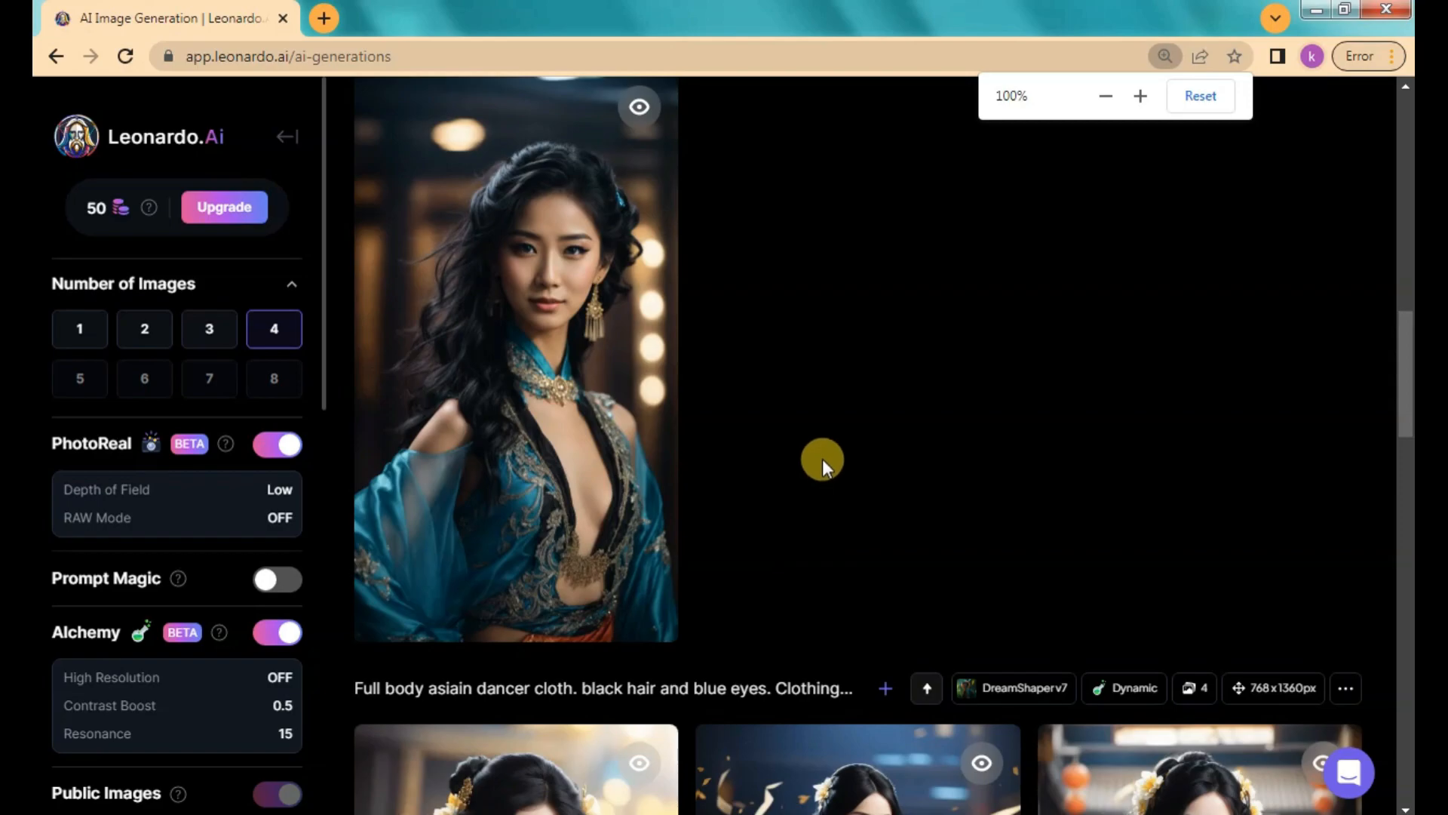
pyautogui.scroll(10, 822, 458)
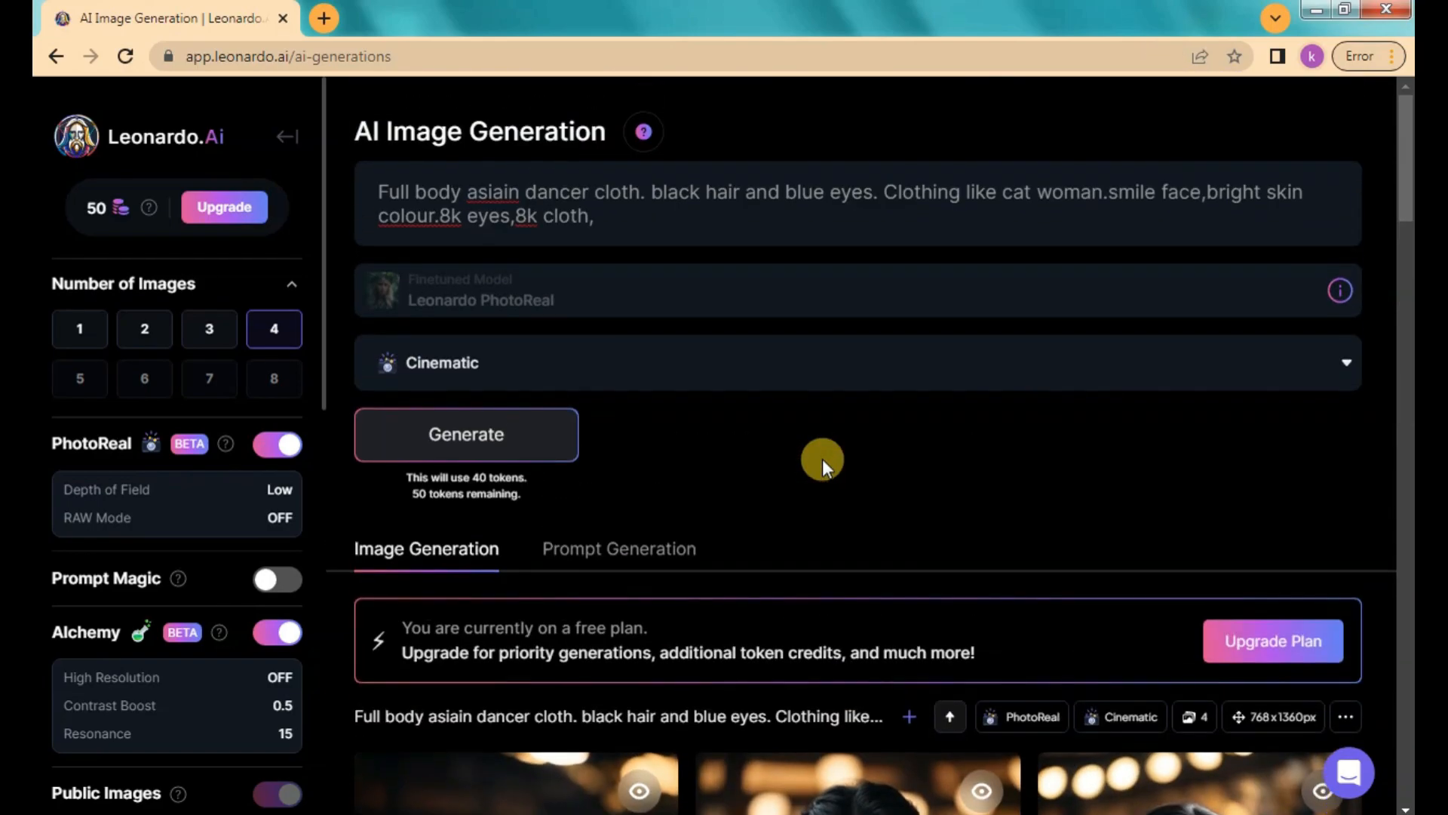
# Step: Return to the Leonardo.Ai home page and search Google for "chatgpt" in a new browser tab
pyautogui.click(110, 123)
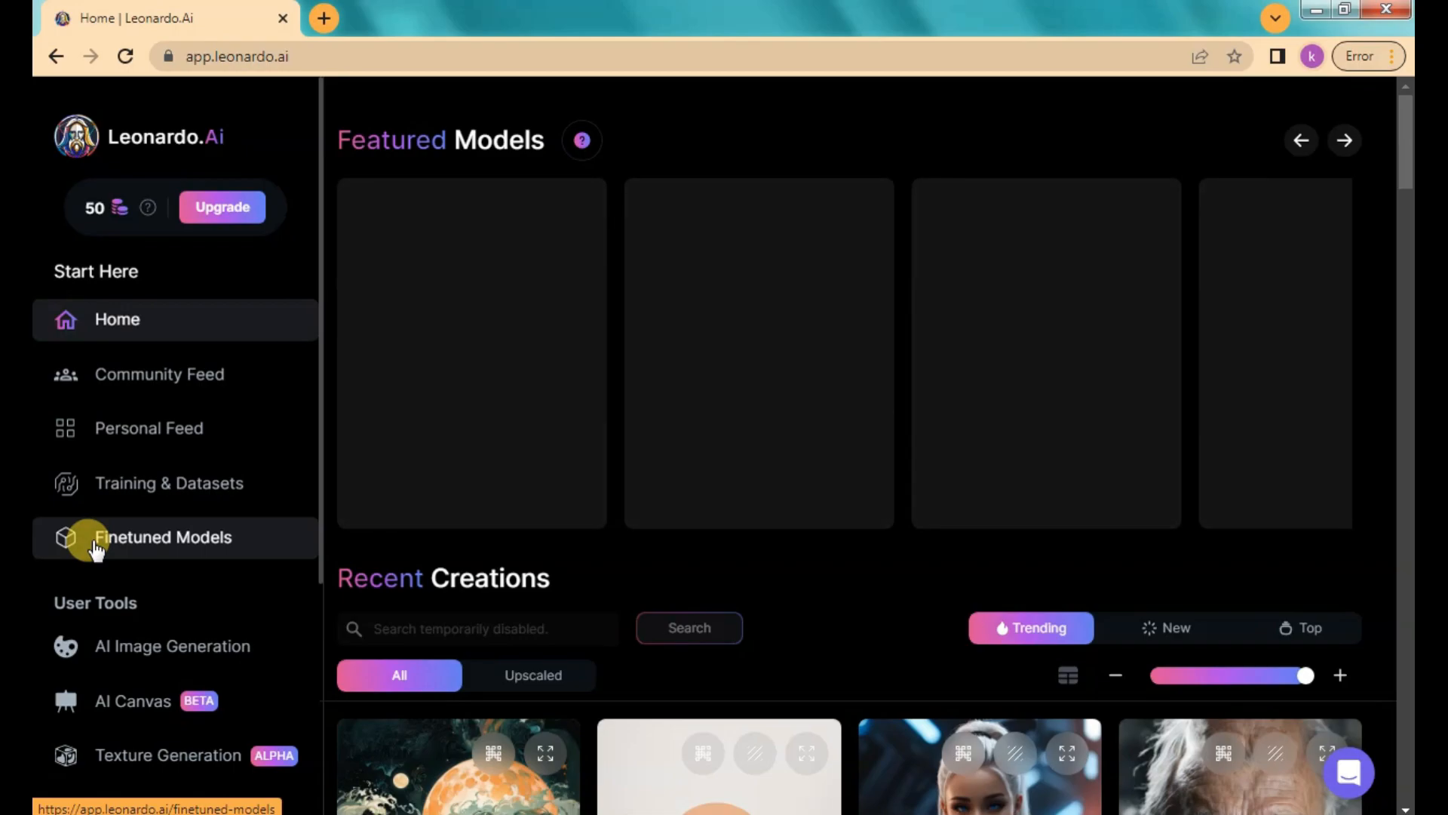
pyautogui.click(320, 16)
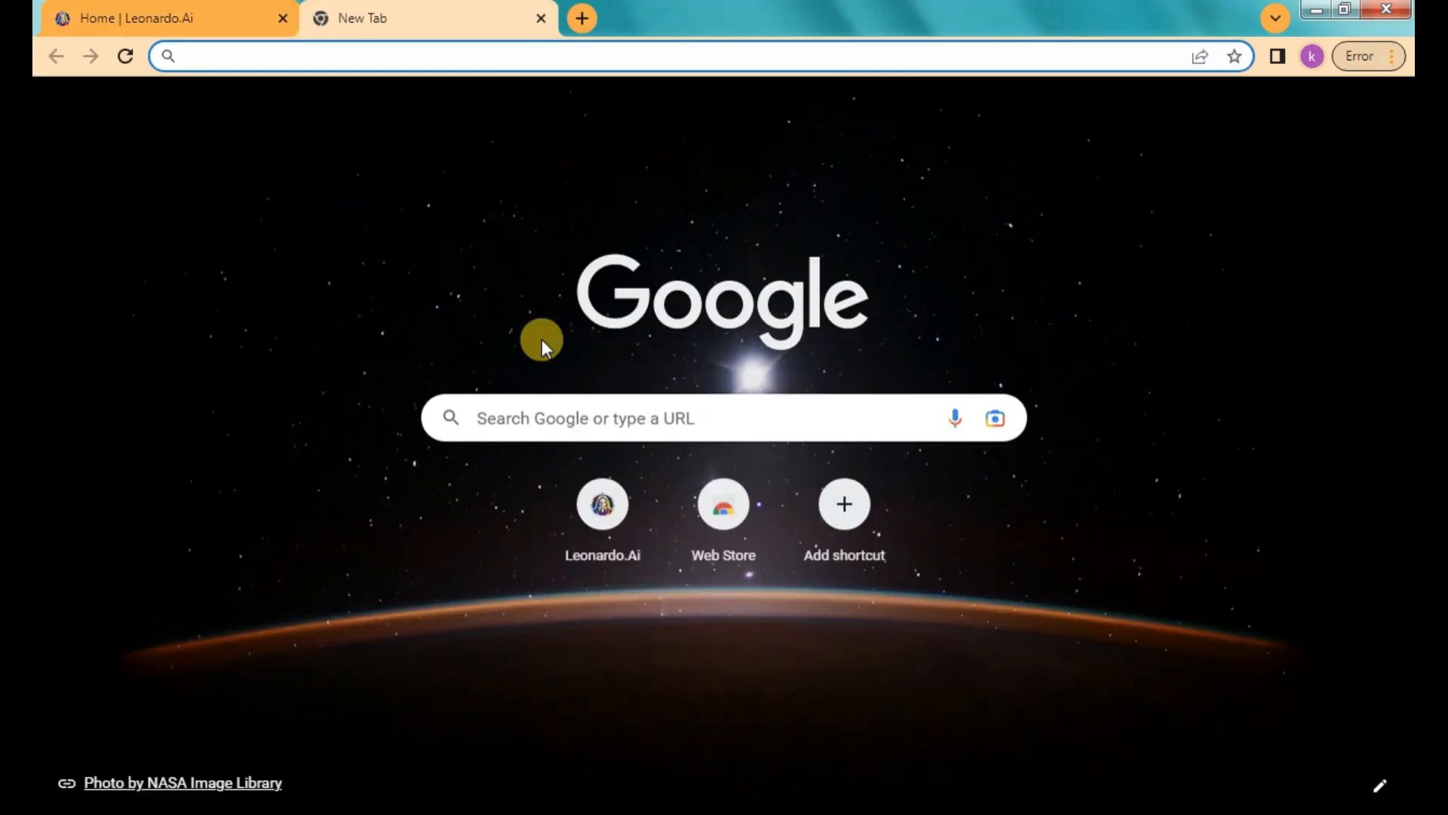
pyautogui.click(580, 422)
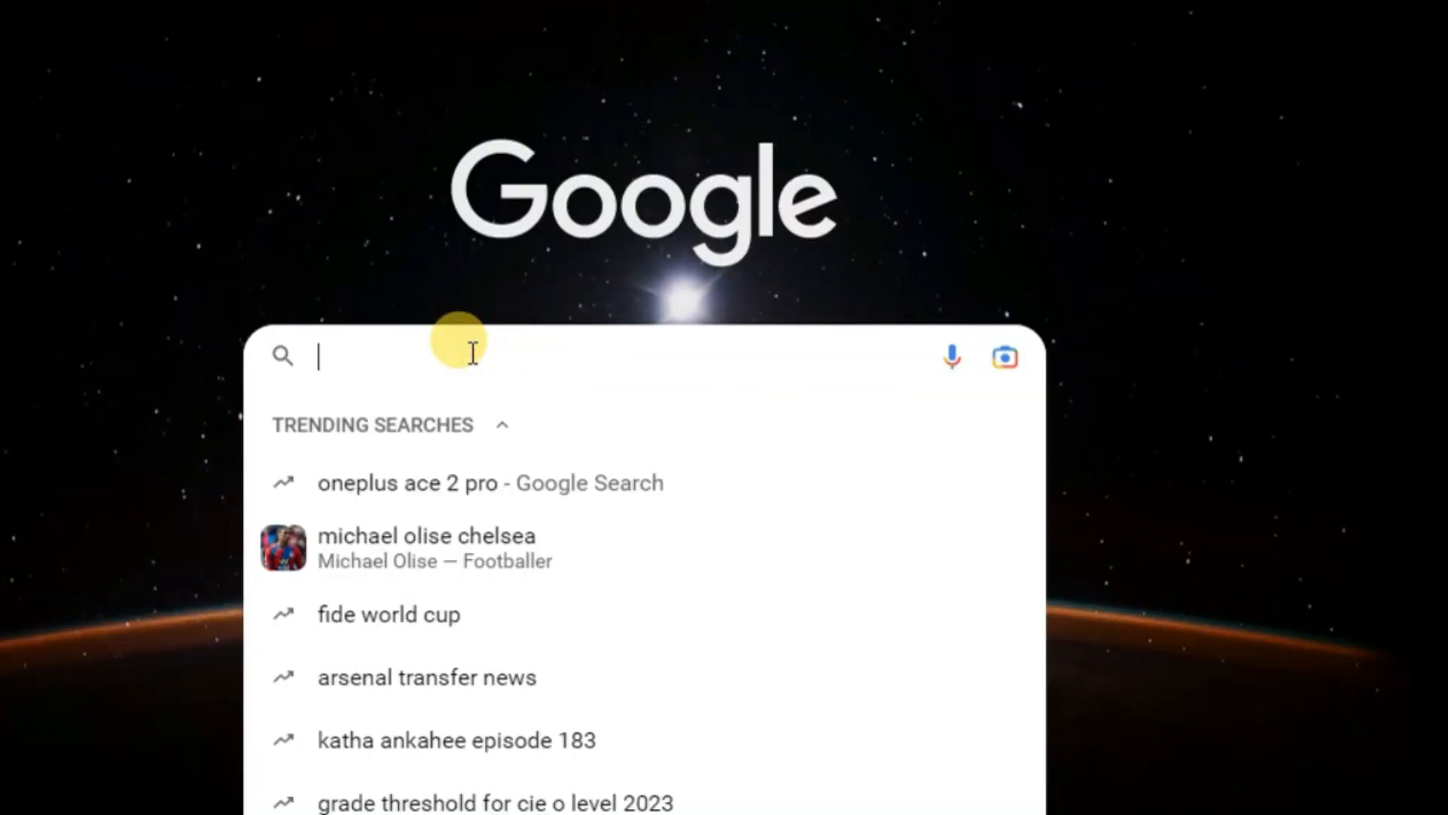
pyautogui.write('chat')
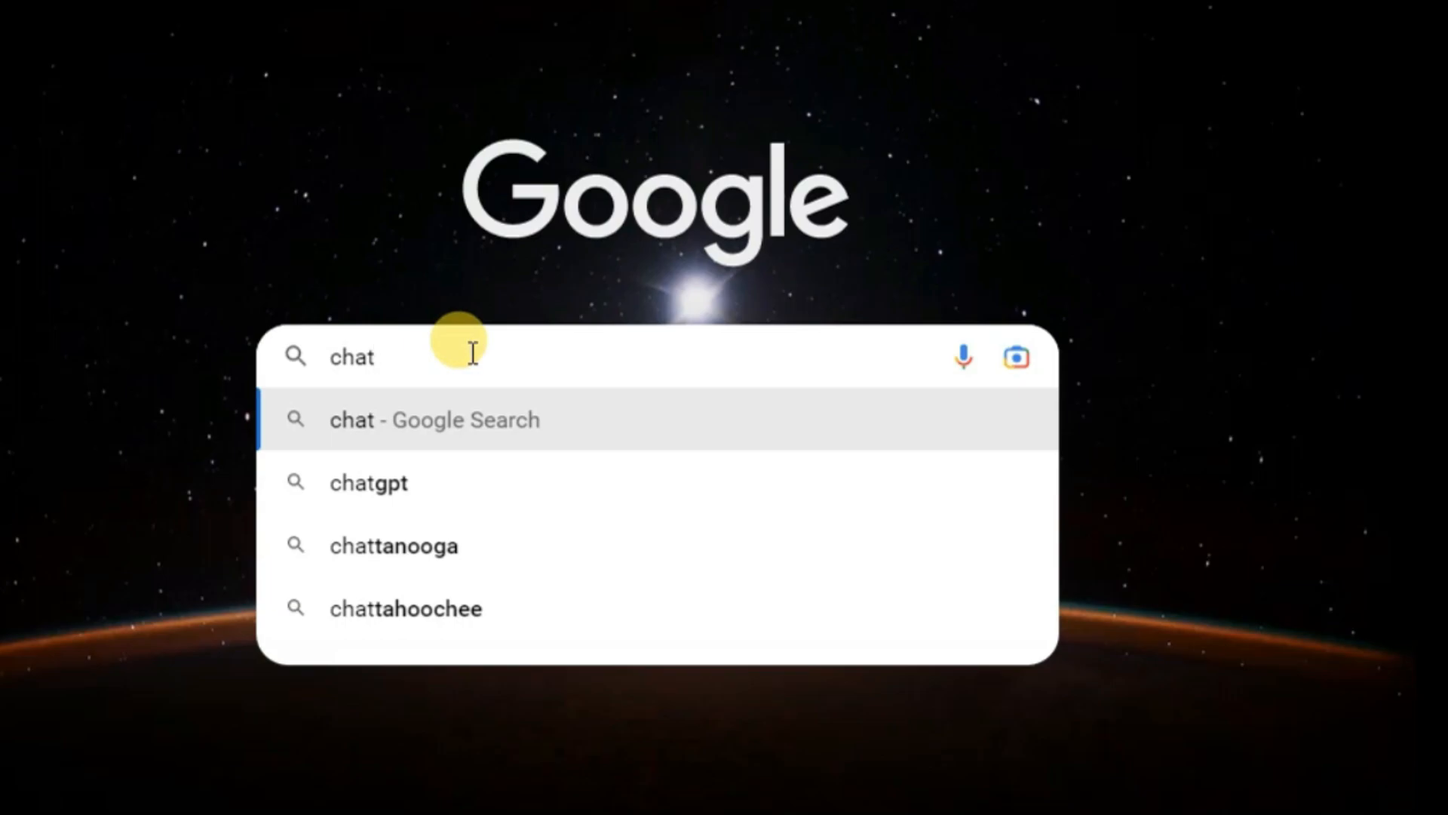
pyautogui.click(360, 493)
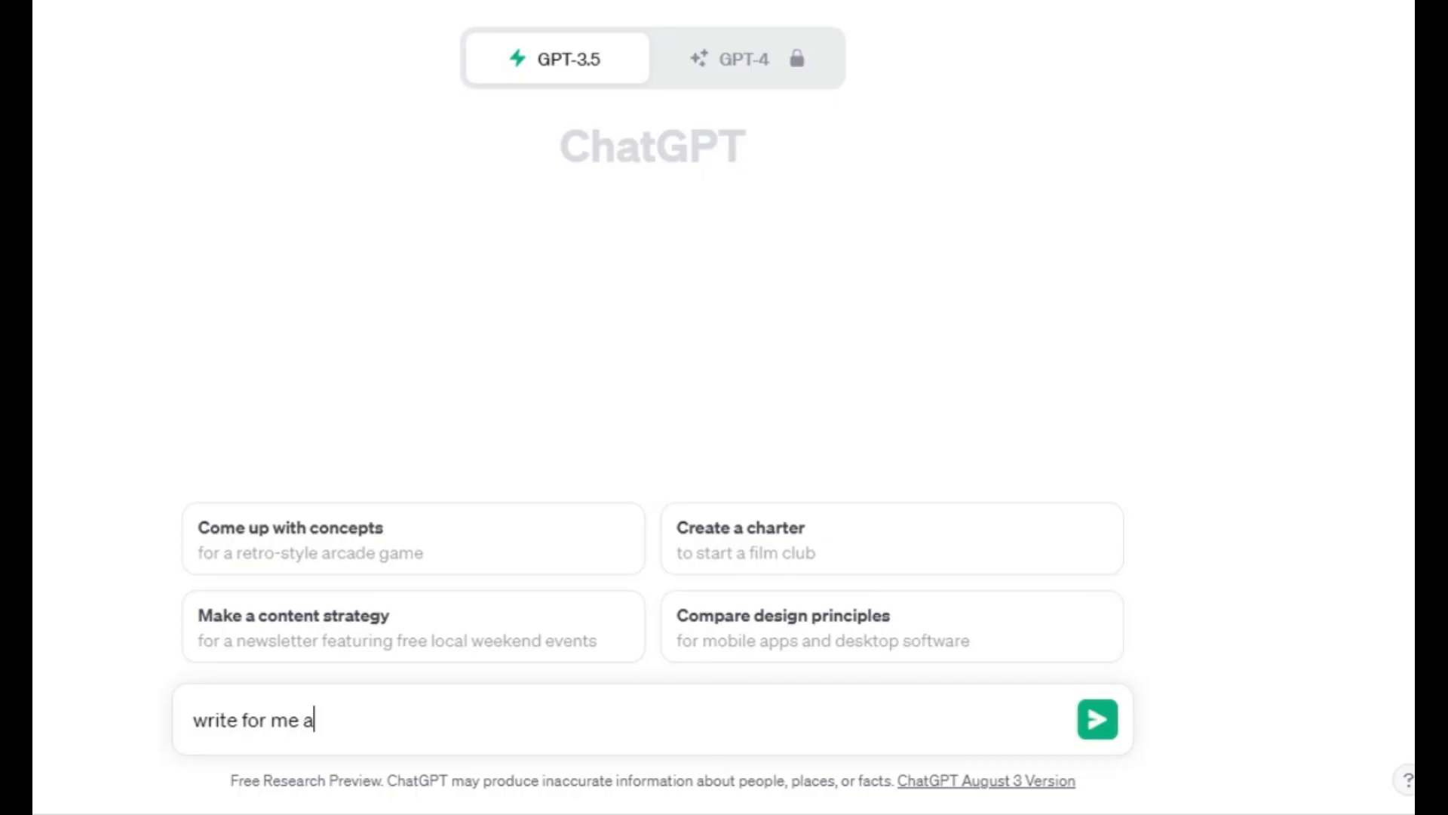
# Step: In ChatGPT, send the greeting "hello" and request a written prompt on the topic "Japan culture"
pyautogui.write('h')
pyautogui.write('ello')
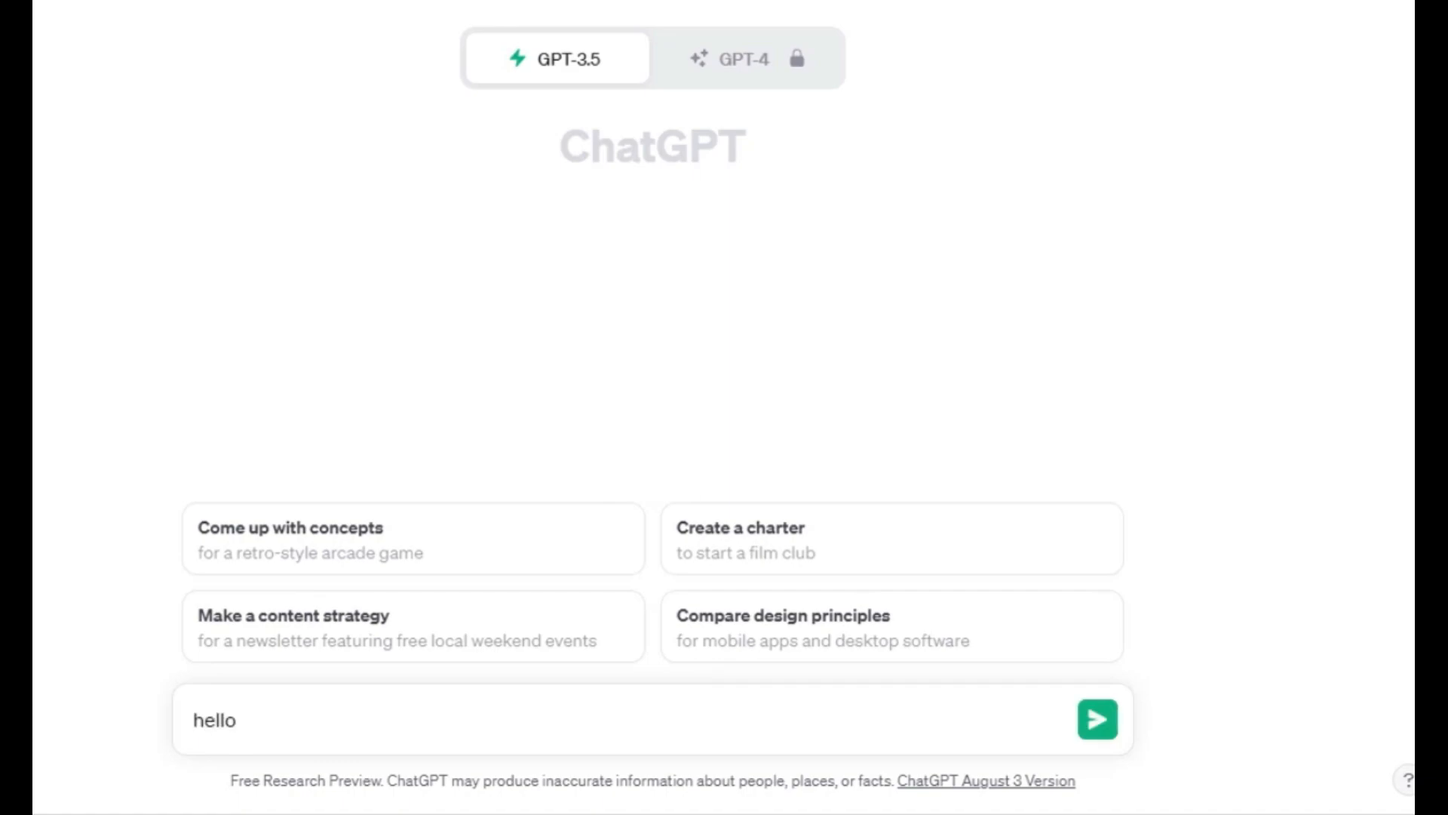
pyautogui.press('Return')
pyautogui.write('w')
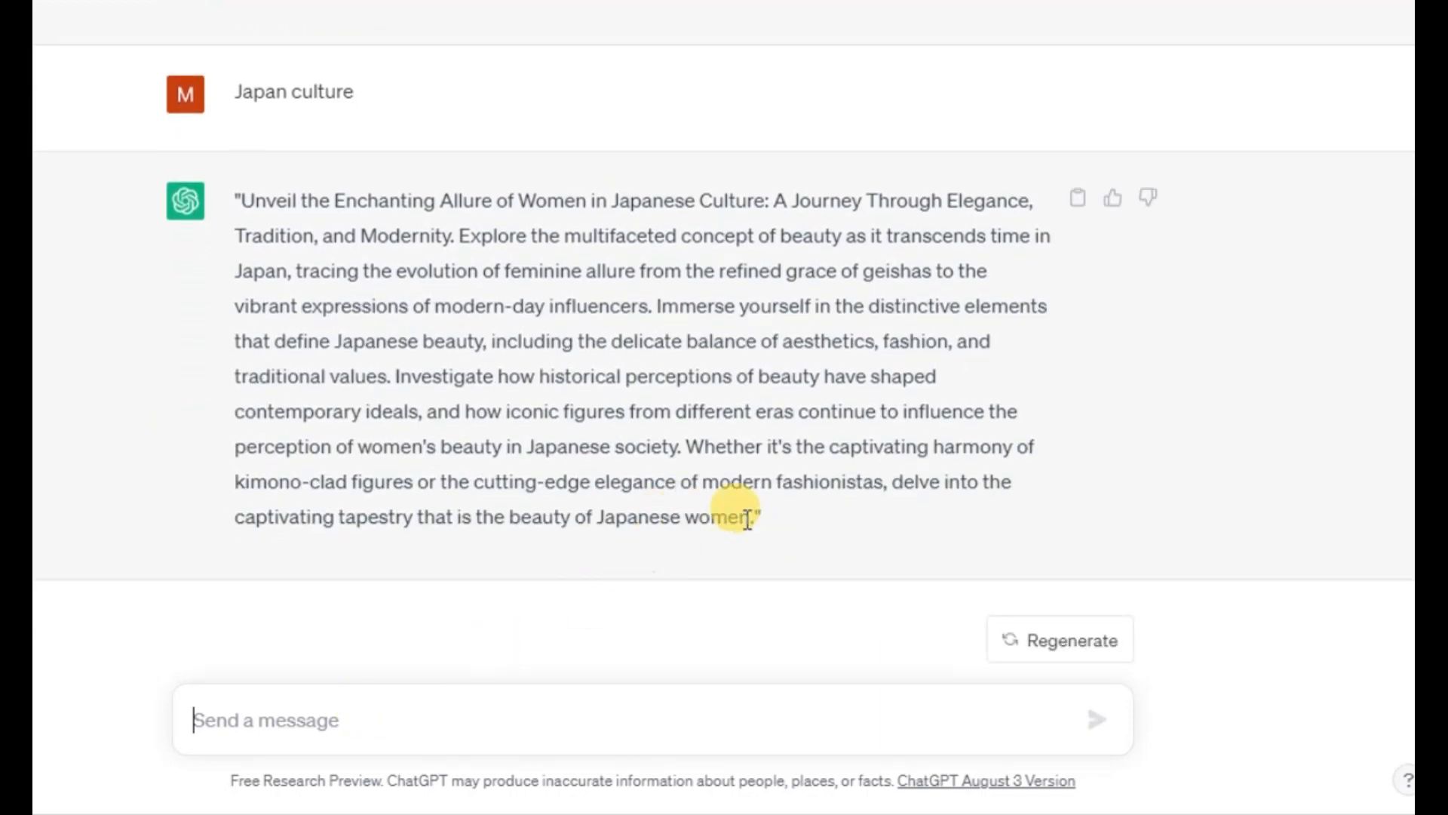
# Step: Copy ChatGPT's entire reply about the beauty of women in Japanese culture
pyautogui.moveTo(779, 528); pyautogui.dragTo(236, 202)
pyautogui.rightClick(382, 207)
pyautogui.click(501, 226)
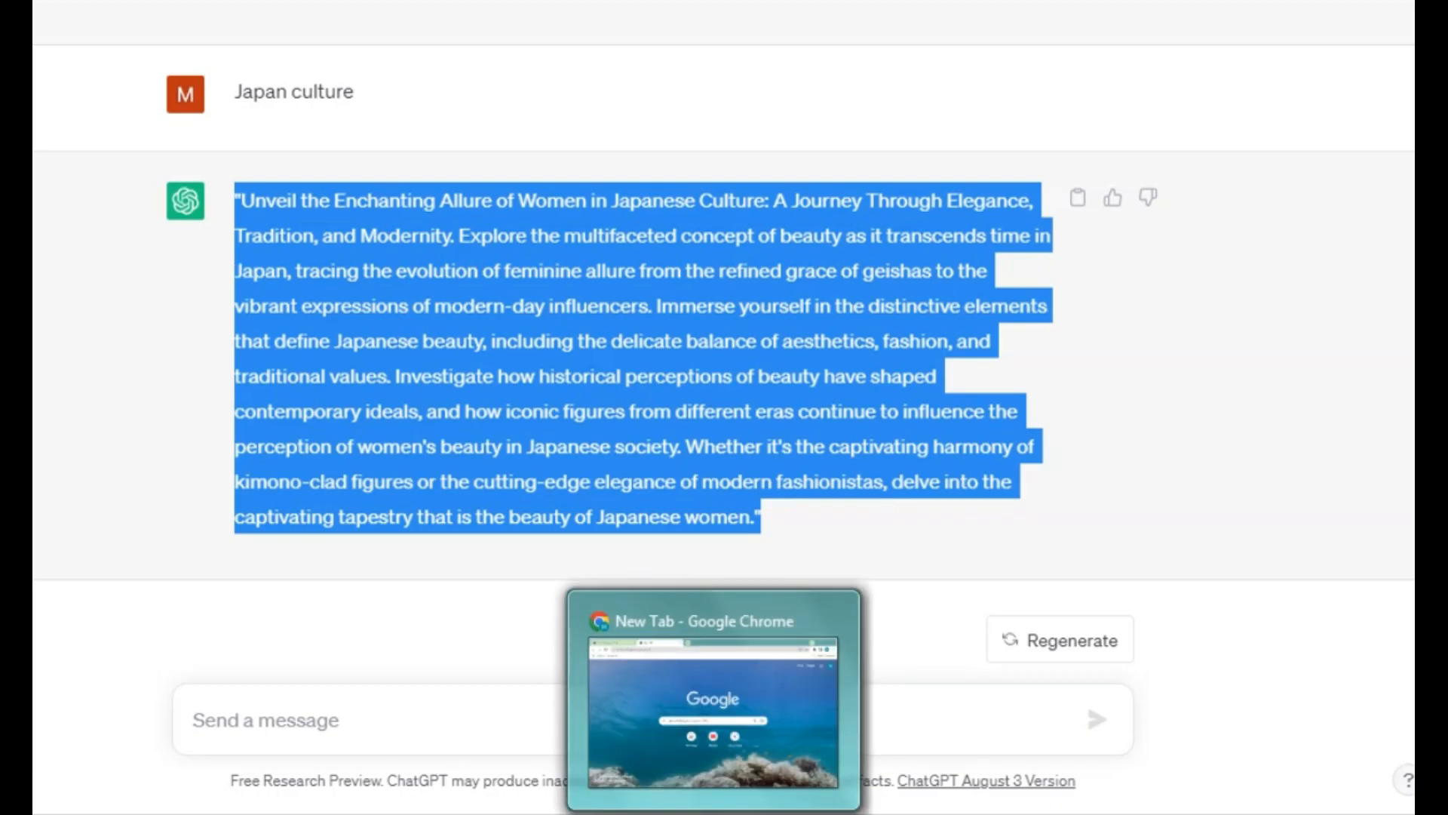
# Step: Switch back to Leonardo.Ai and open the AI Image Generation tool
pyautogui.click(713, 811)
pyautogui.scroll(-3, 199, 549)
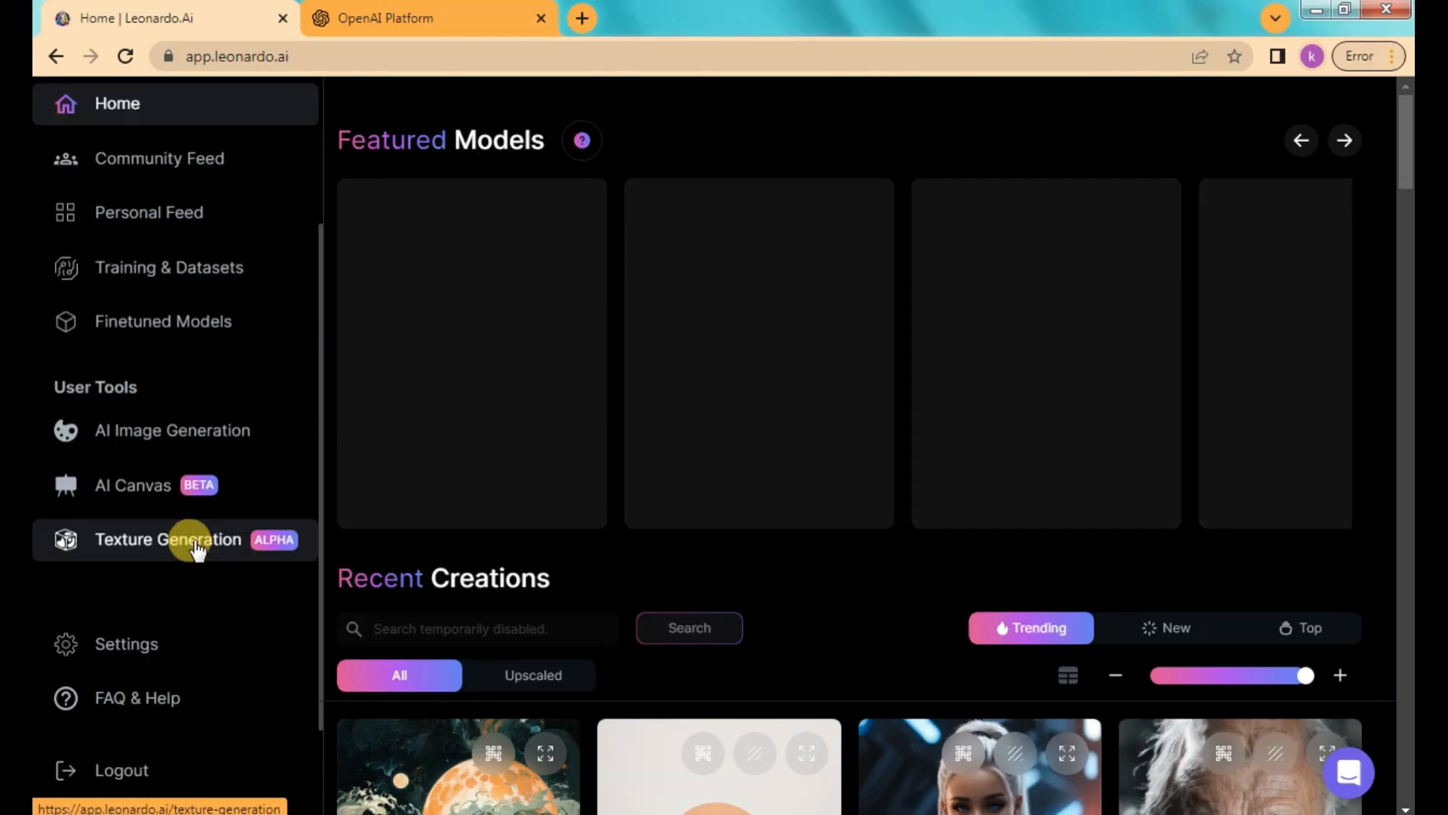
pyautogui.click(128, 430)
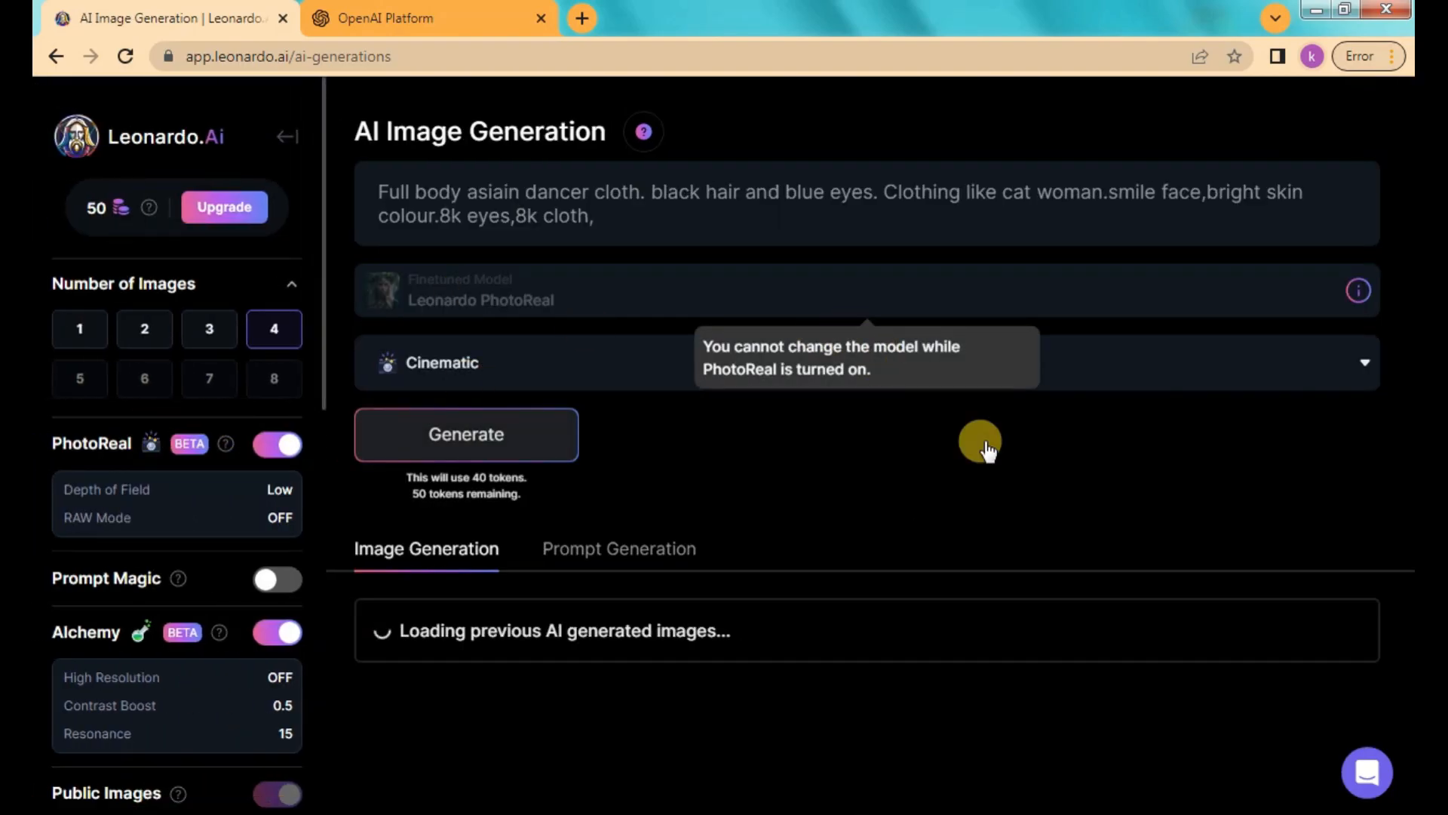
# Step: Replace the dancer prompt with the copied ChatGPT text, append "8k image,8k eyes,8k background,8k cloth," and generate four PhotoReal images with the Cinematic style
pyautogui.click(517, 200)
pyautogui.hotkey('ctrl', 'a')
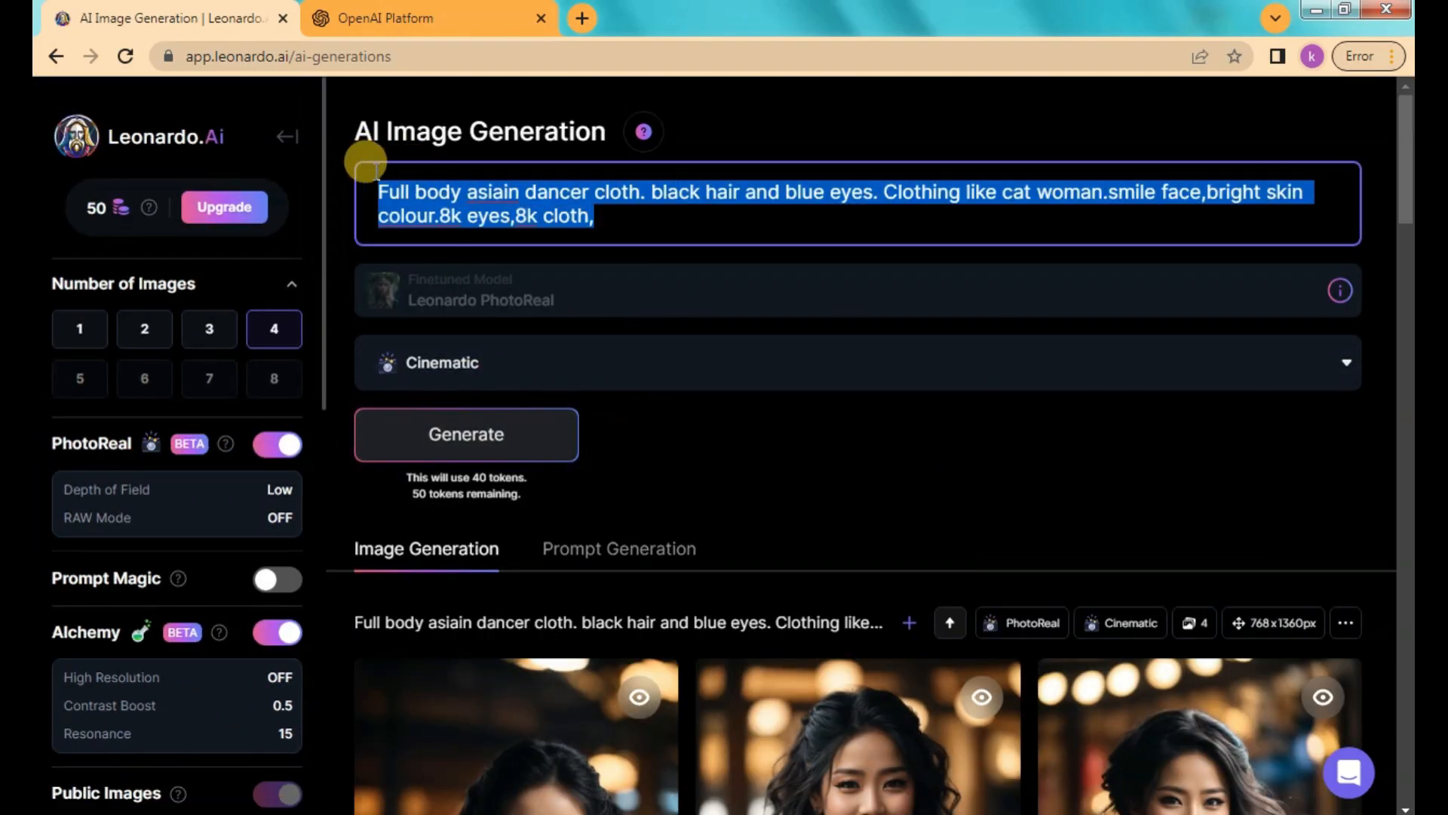
pyautogui.press('BackSpace')
pyautogui.rightClick(587, 191)
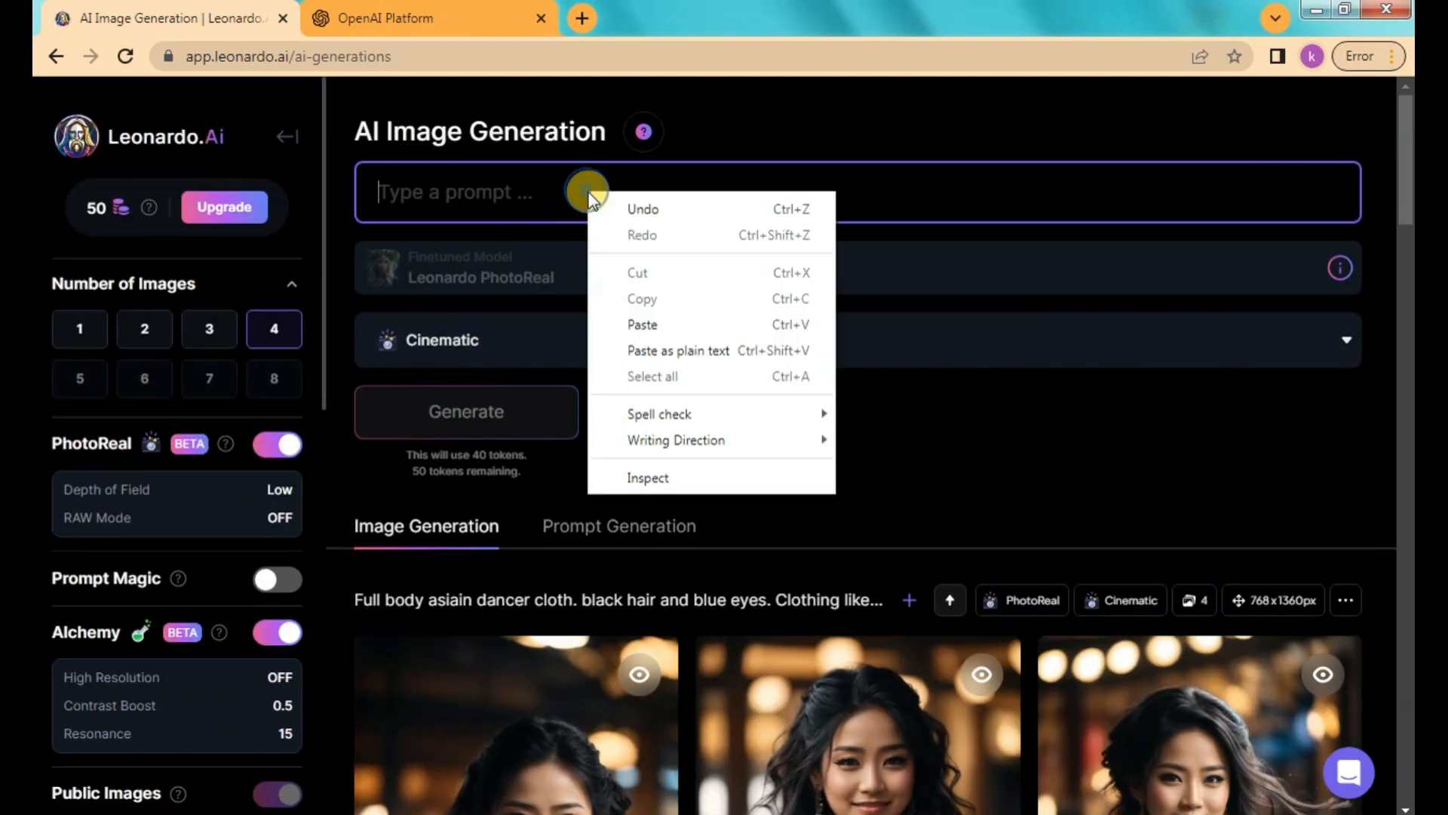
pyautogui.click(650, 323)
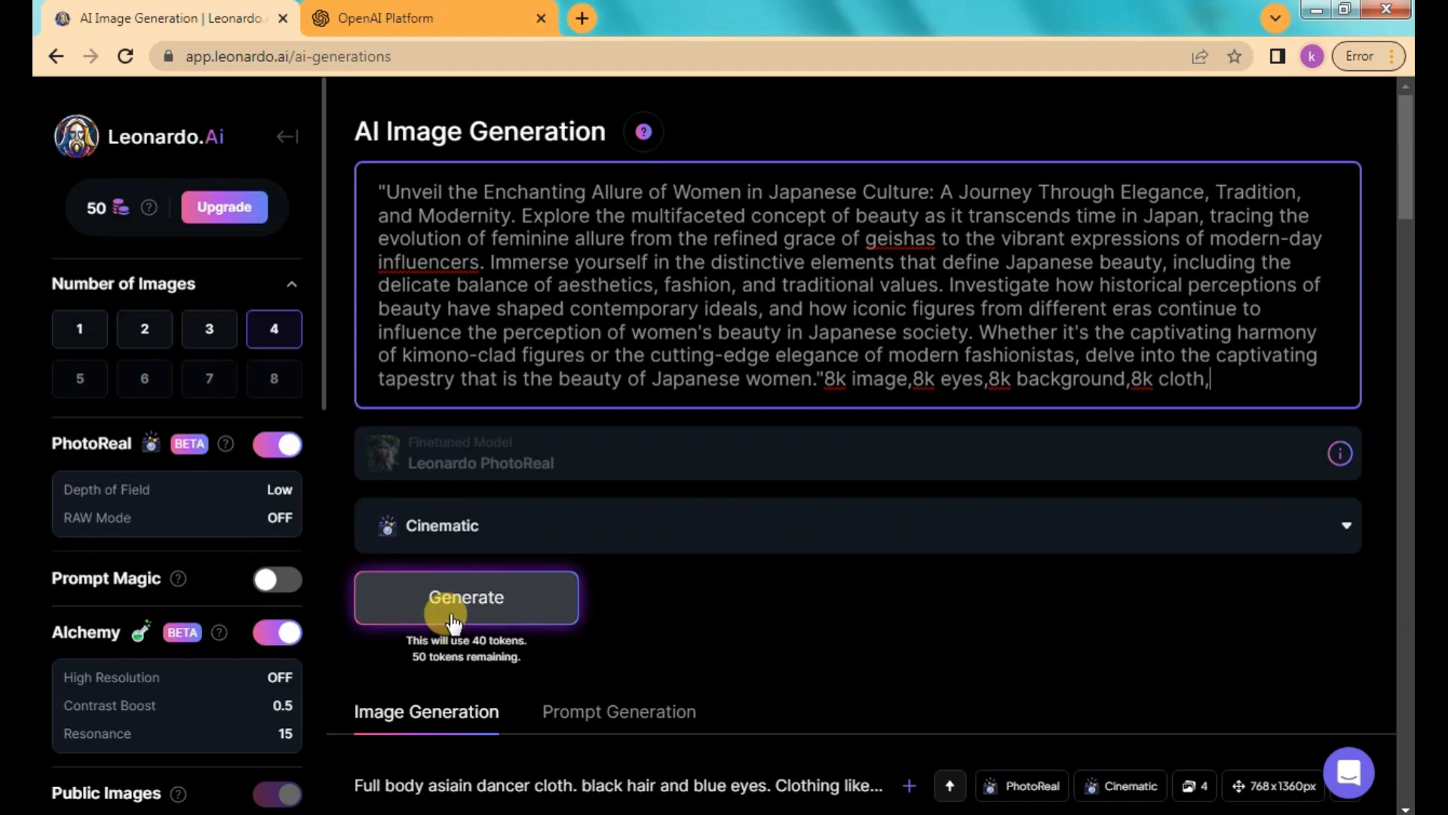
pyautogui.click(468, 597)
# Step: Look over the four generated Japanese culture portraits and compare them with the earlier PhotoReal dancer images
pyautogui.scroll(-9, 656, 540)
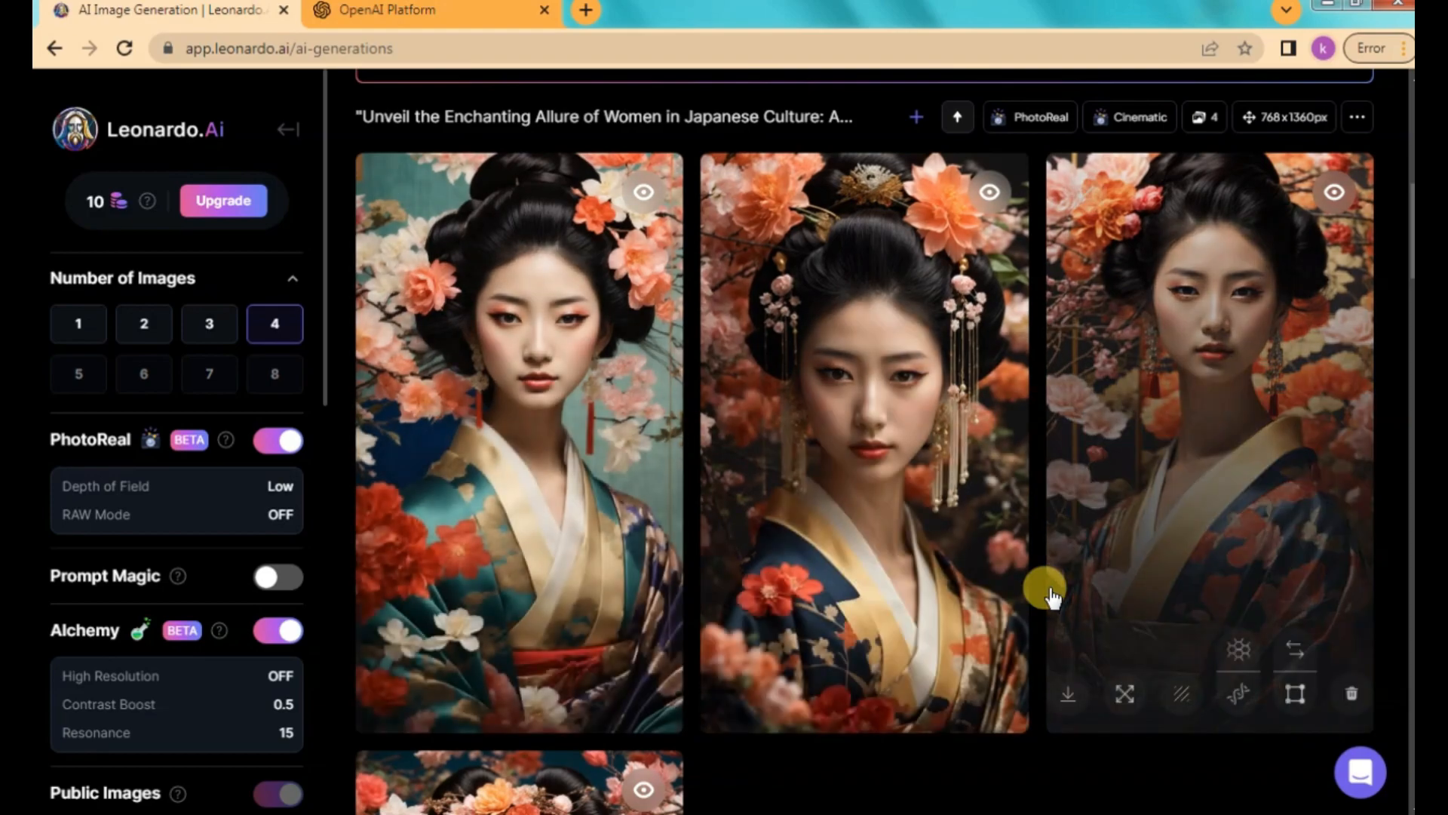
pyautogui.scroll(-3, 1052, 595)
pyautogui.scroll(-4, 1050, 617)
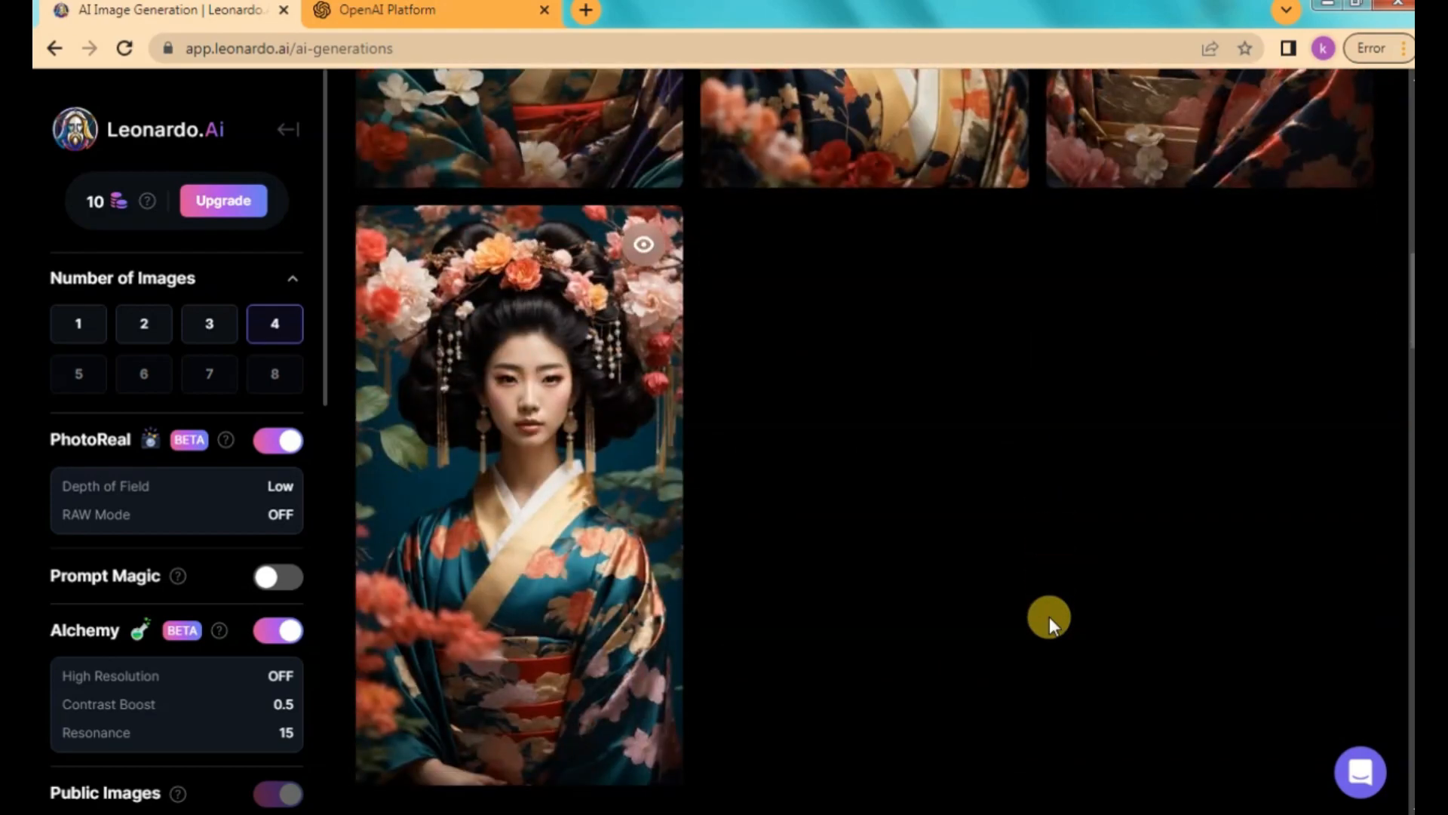
pyautogui.scroll(-3, 1048, 617)
pyautogui.scroll(-3, 1049, 617)
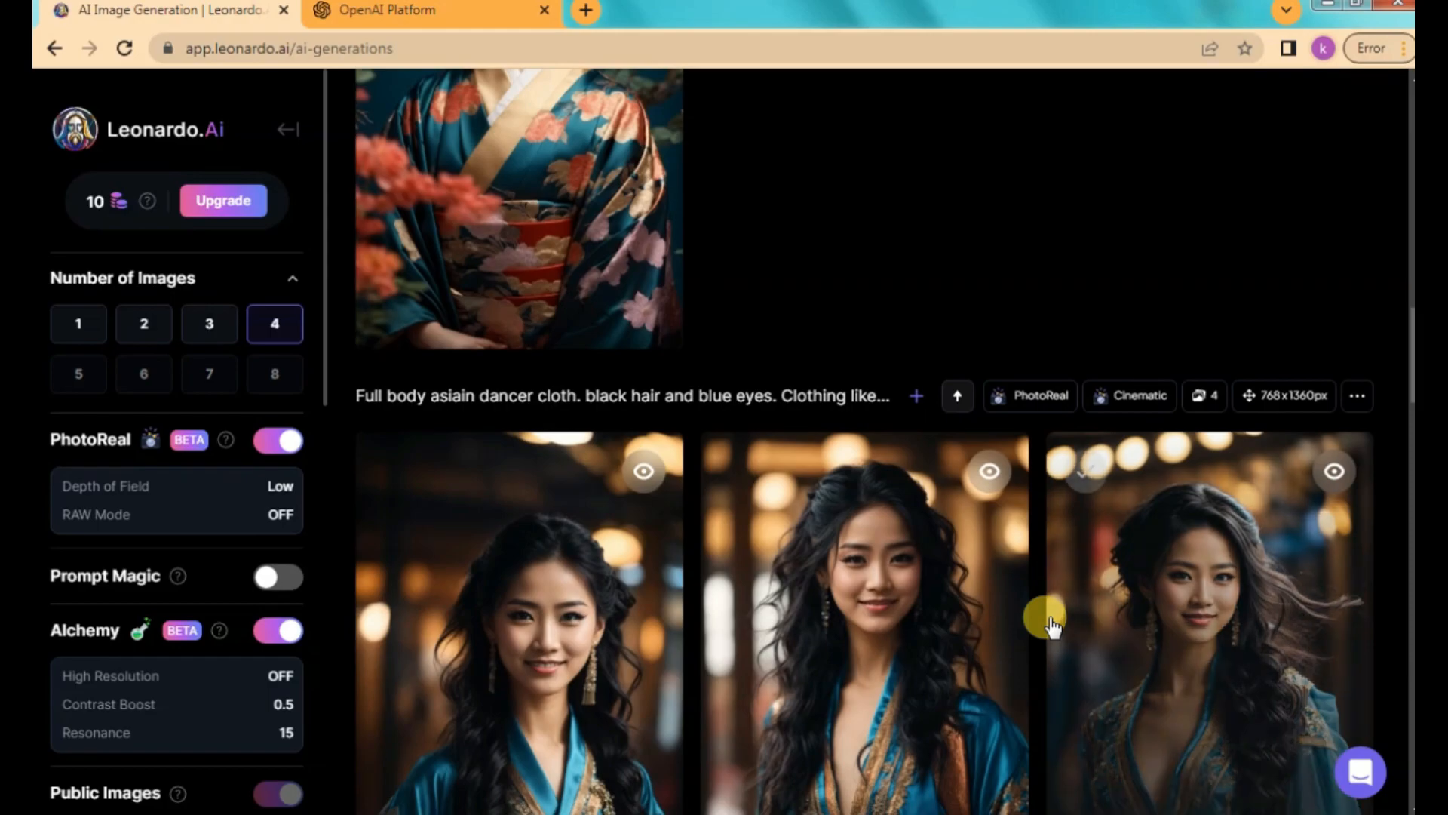
pyautogui.scroll(-4, 1050, 622)
pyautogui.scroll(12, 1049, 623)
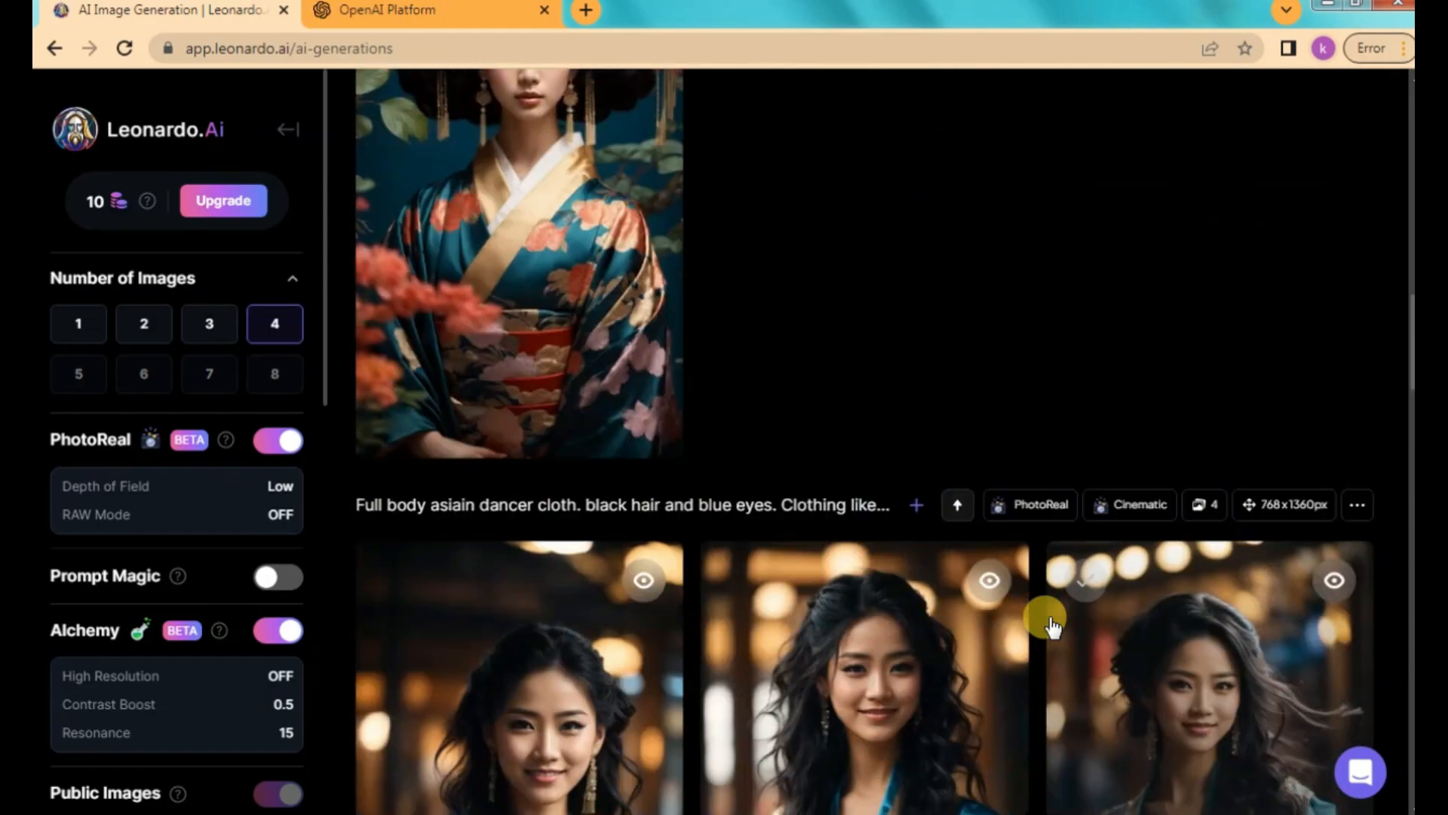
pyautogui.scroll(6, 1050, 623)
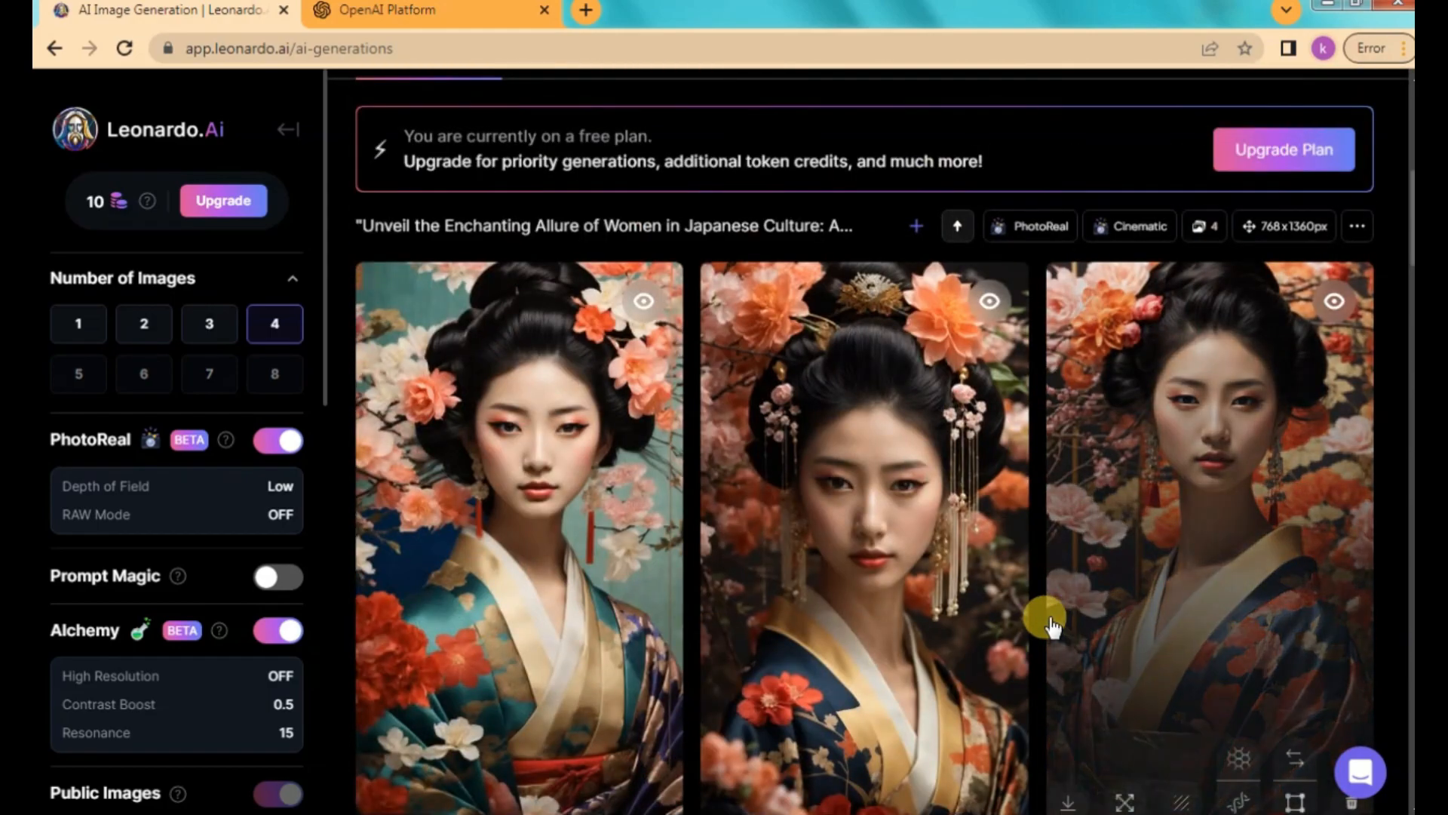
pyautogui.scroll(5, 1050, 623)
pyautogui.scroll(3, 1048, 614)
pyautogui.scroll(-5, 1048, 614)
pyautogui.scroll(-18, 1048, 614)
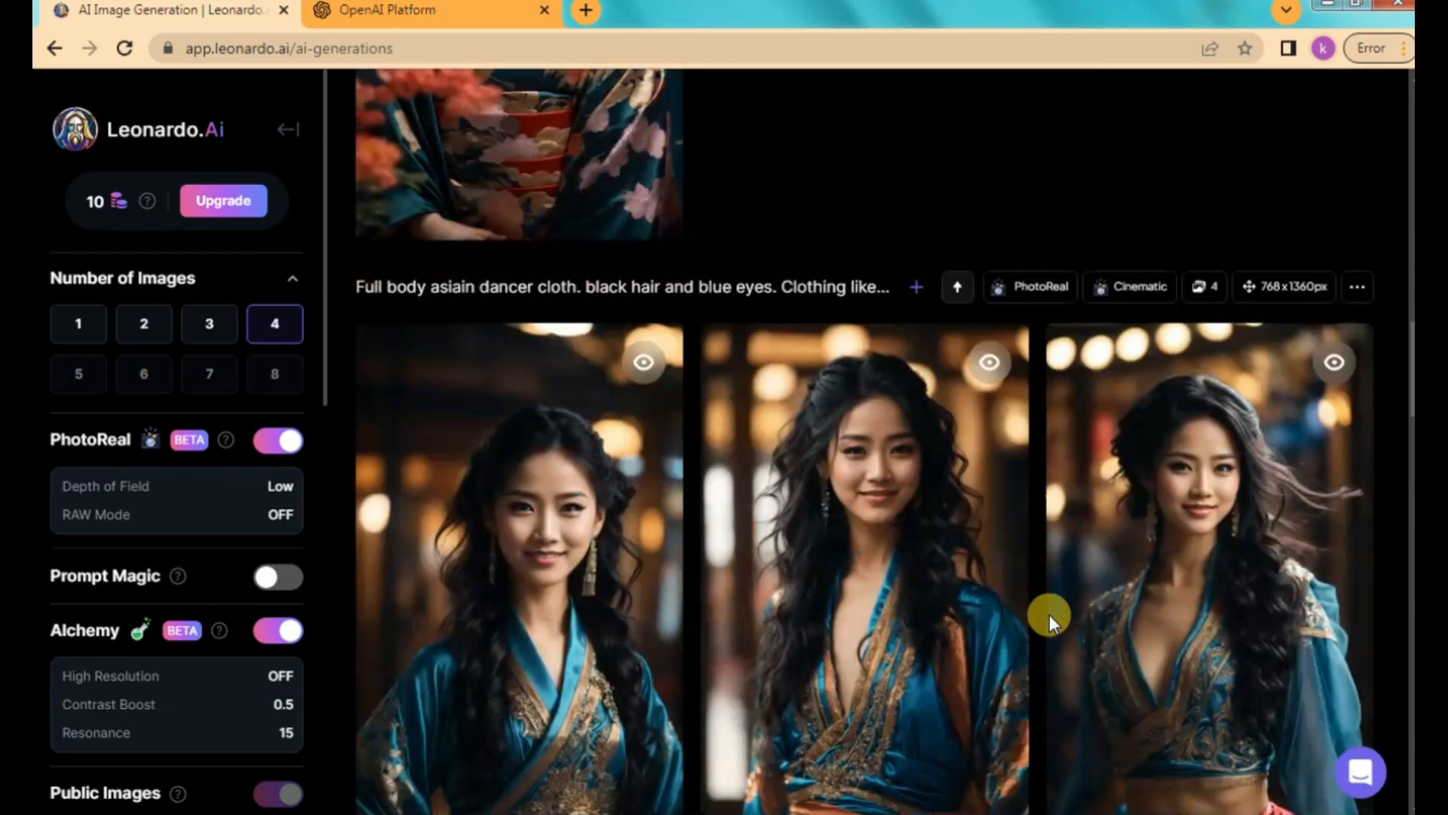
# Step: Review the earlier PhotoReal and DreamShaper v7 dancer images in the generation history, then return to the current prompt
pyautogui.scroll(-18, 1048, 614)
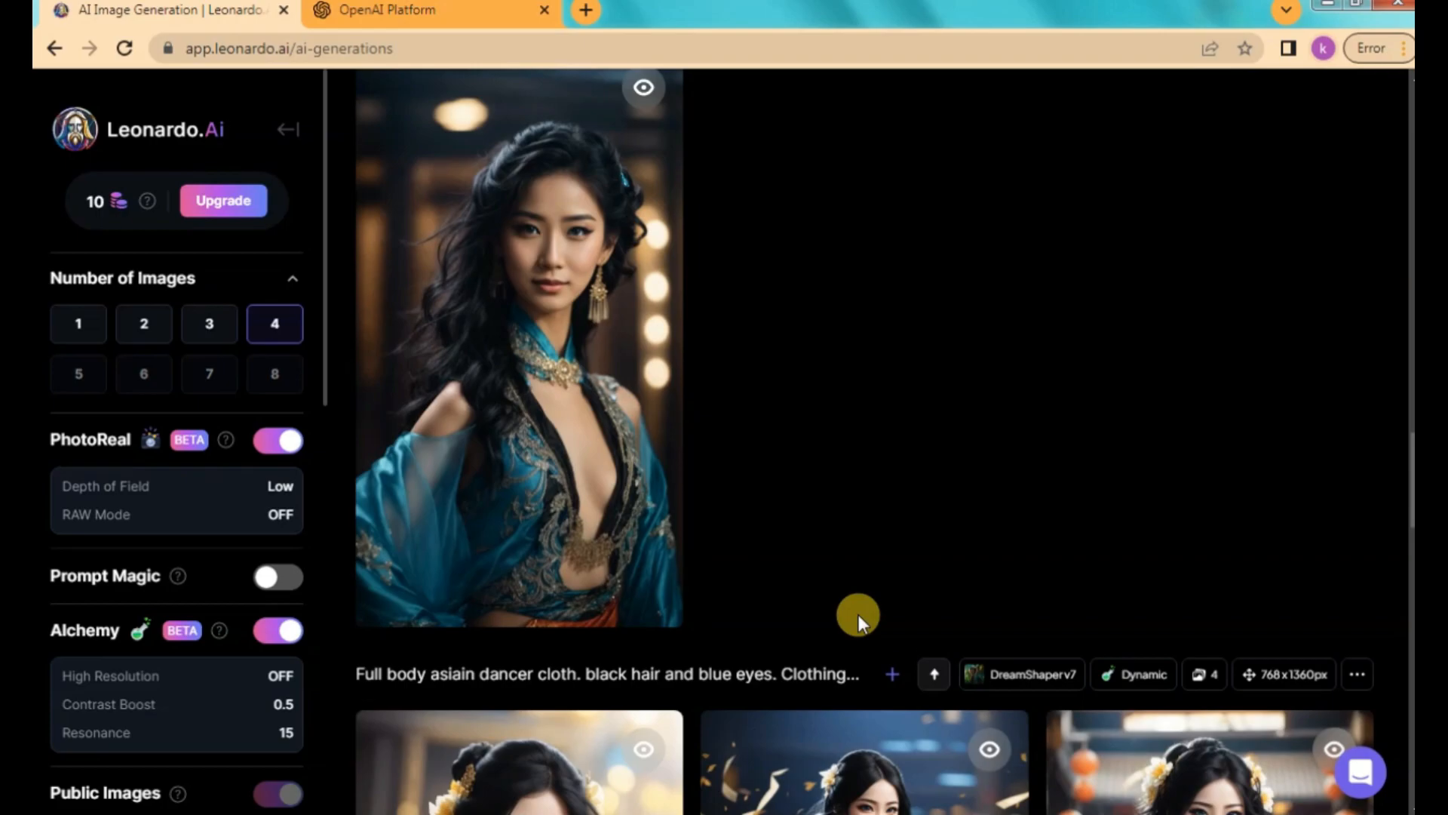
pyautogui.scroll(-7, 857, 613)
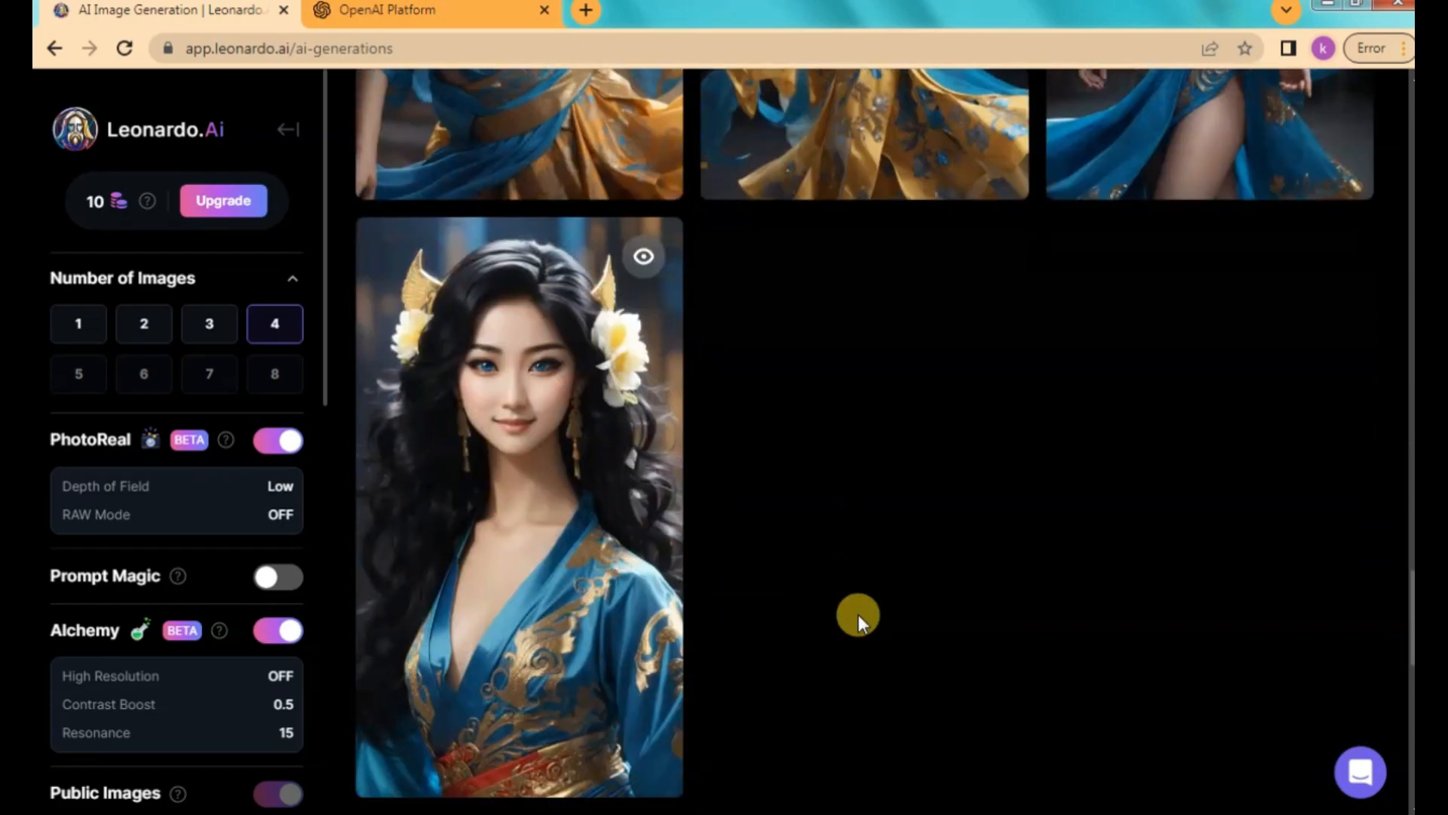
pyautogui.scroll(-20, 858, 614)
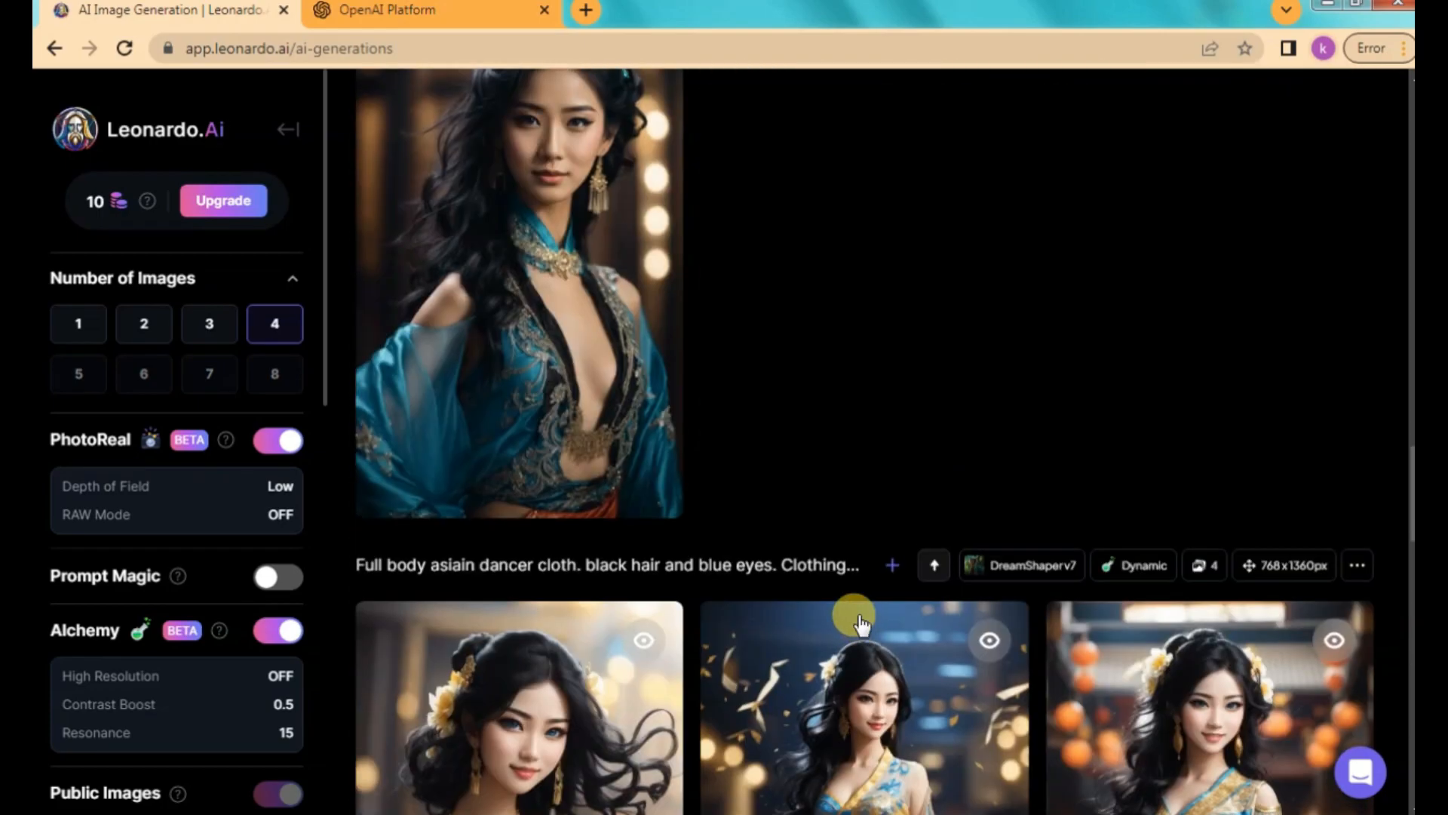
pyautogui.scroll(20, 860, 623)
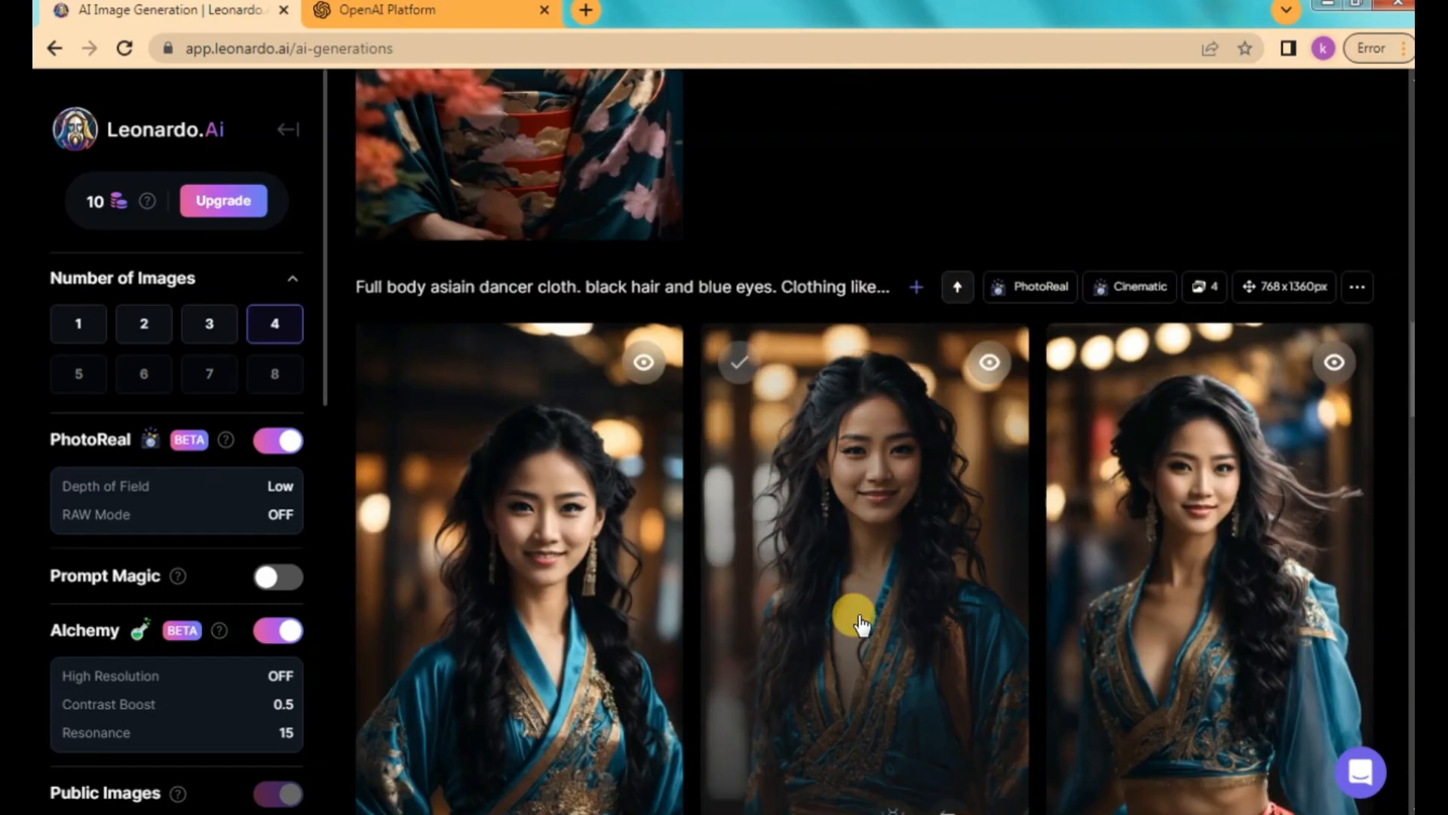
pyautogui.scroll(20, 861, 623)
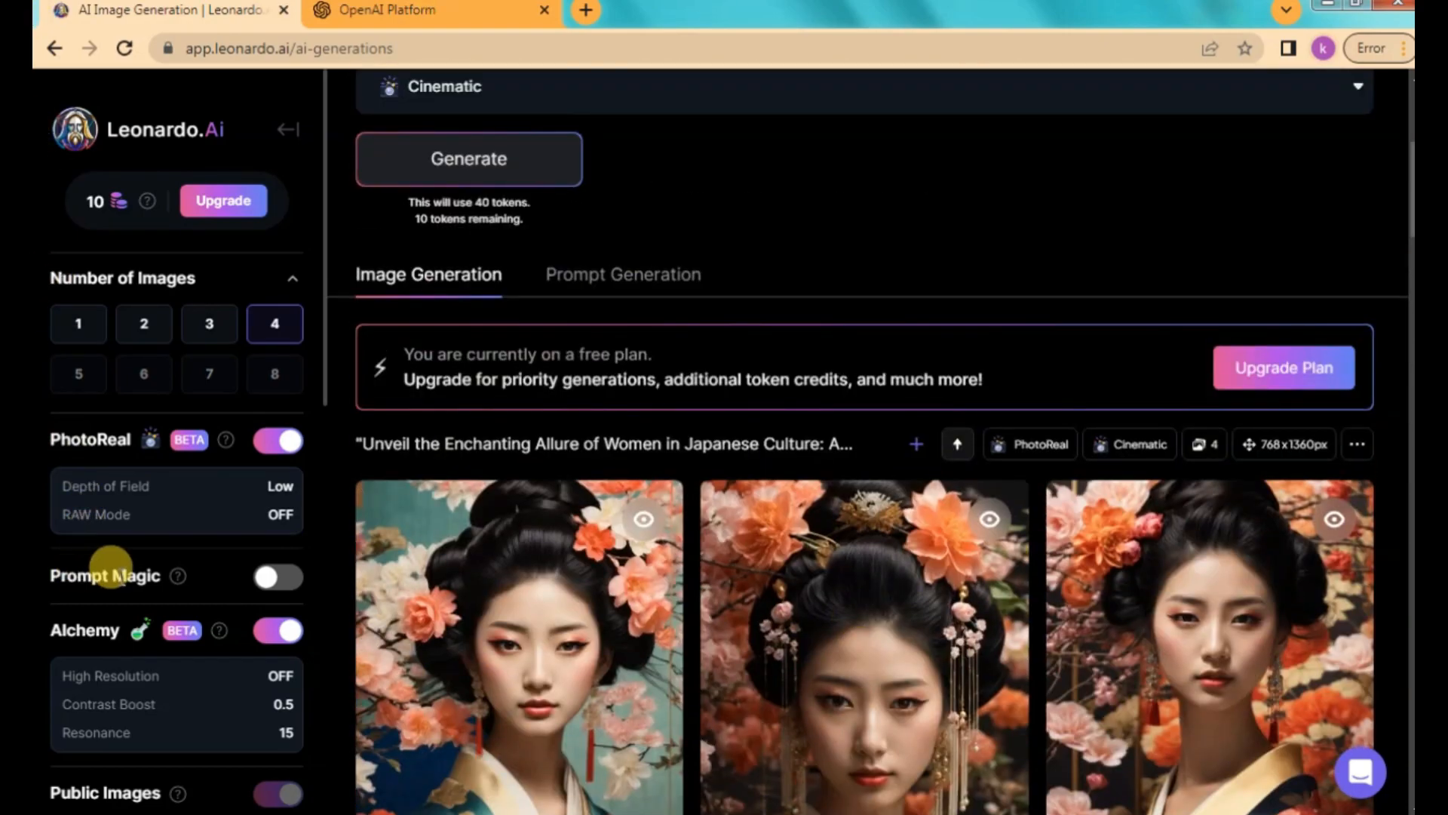
pyautogui.scroll(5, 452, 573)
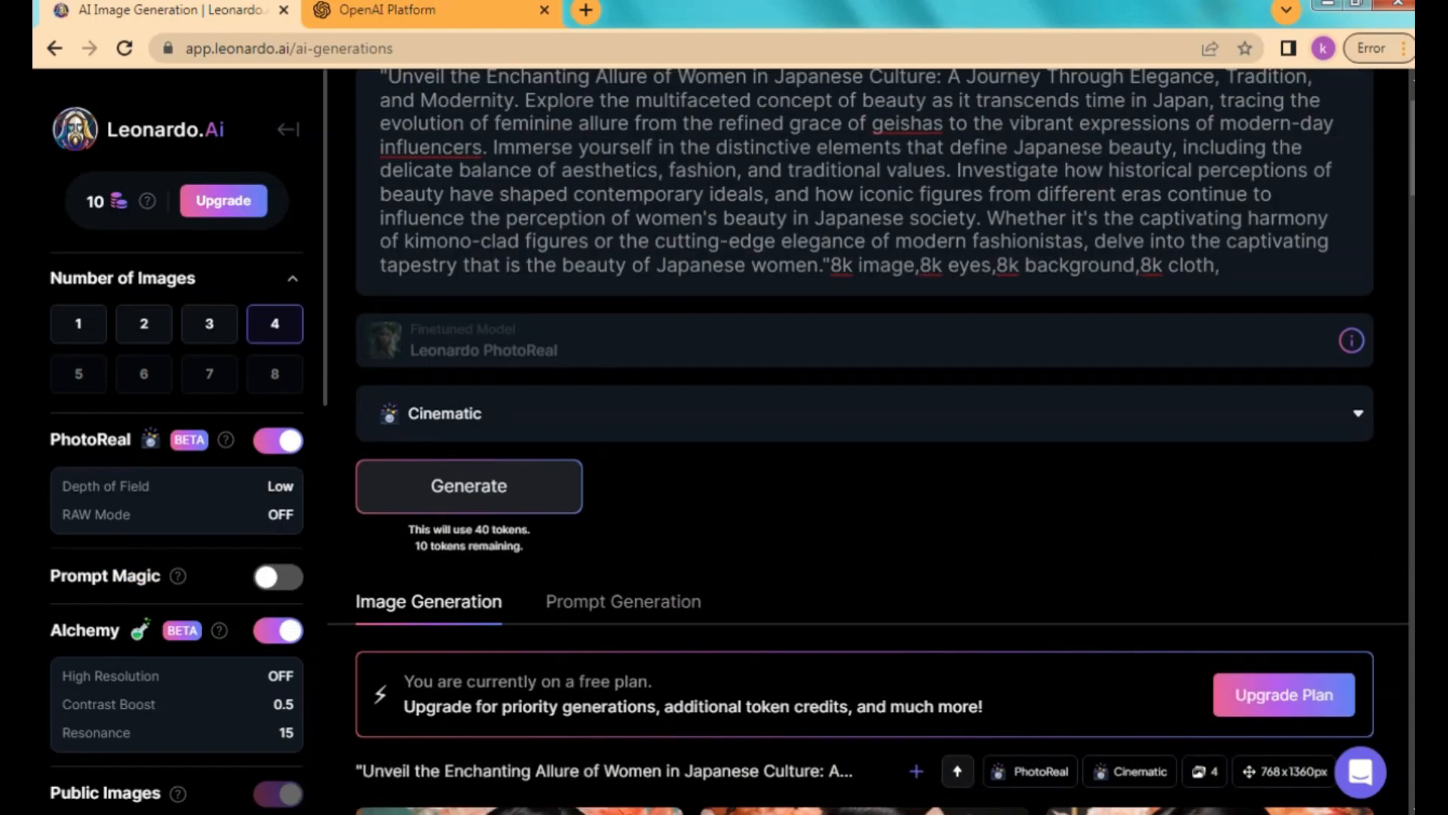
# Step: View the four Japanese culture portraits enlarged one after another, including the fourth portrait with the flower headdress
pyautogui.scroll(-10, 730, 532)
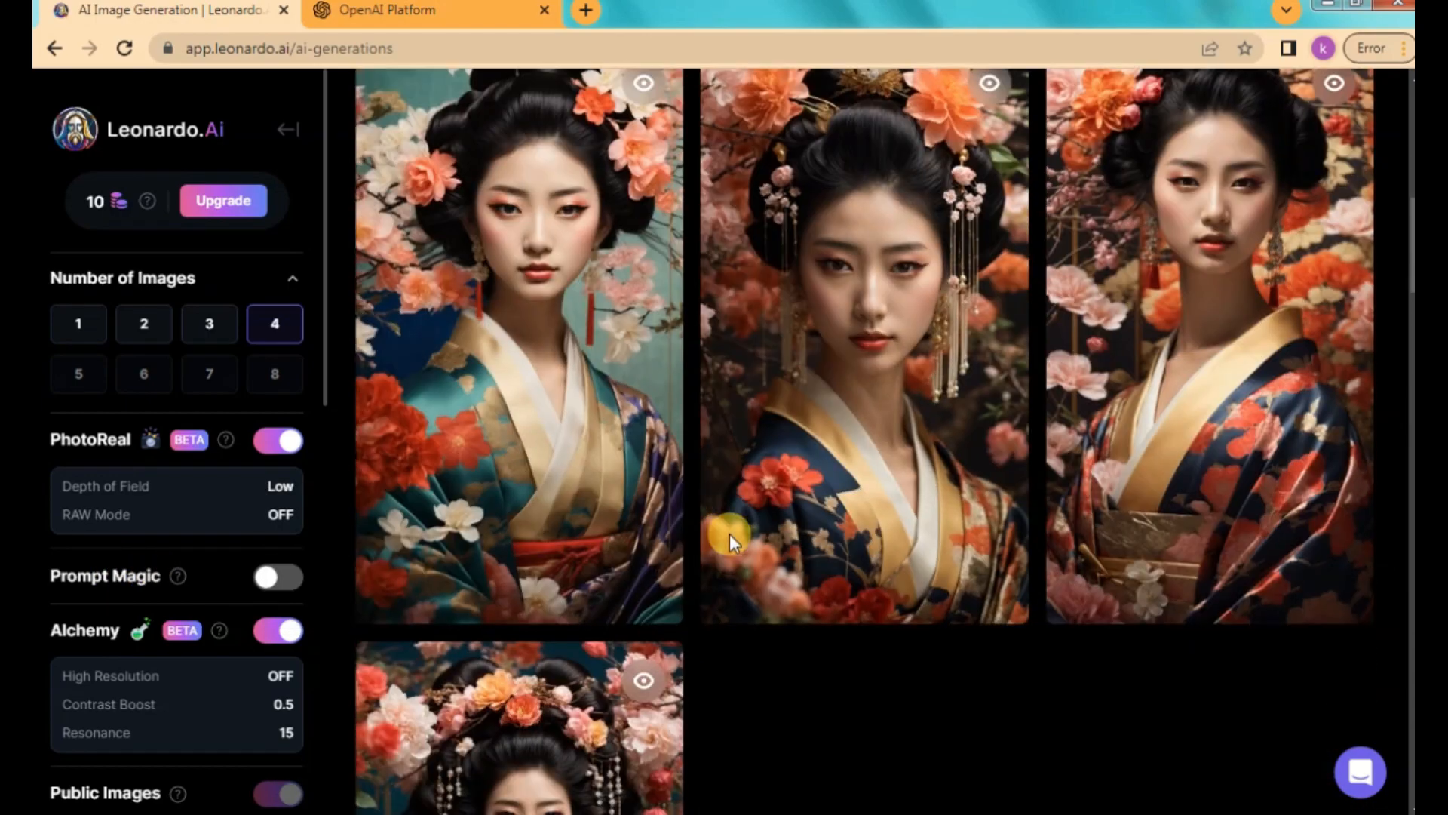
pyautogui.click(567, 415)
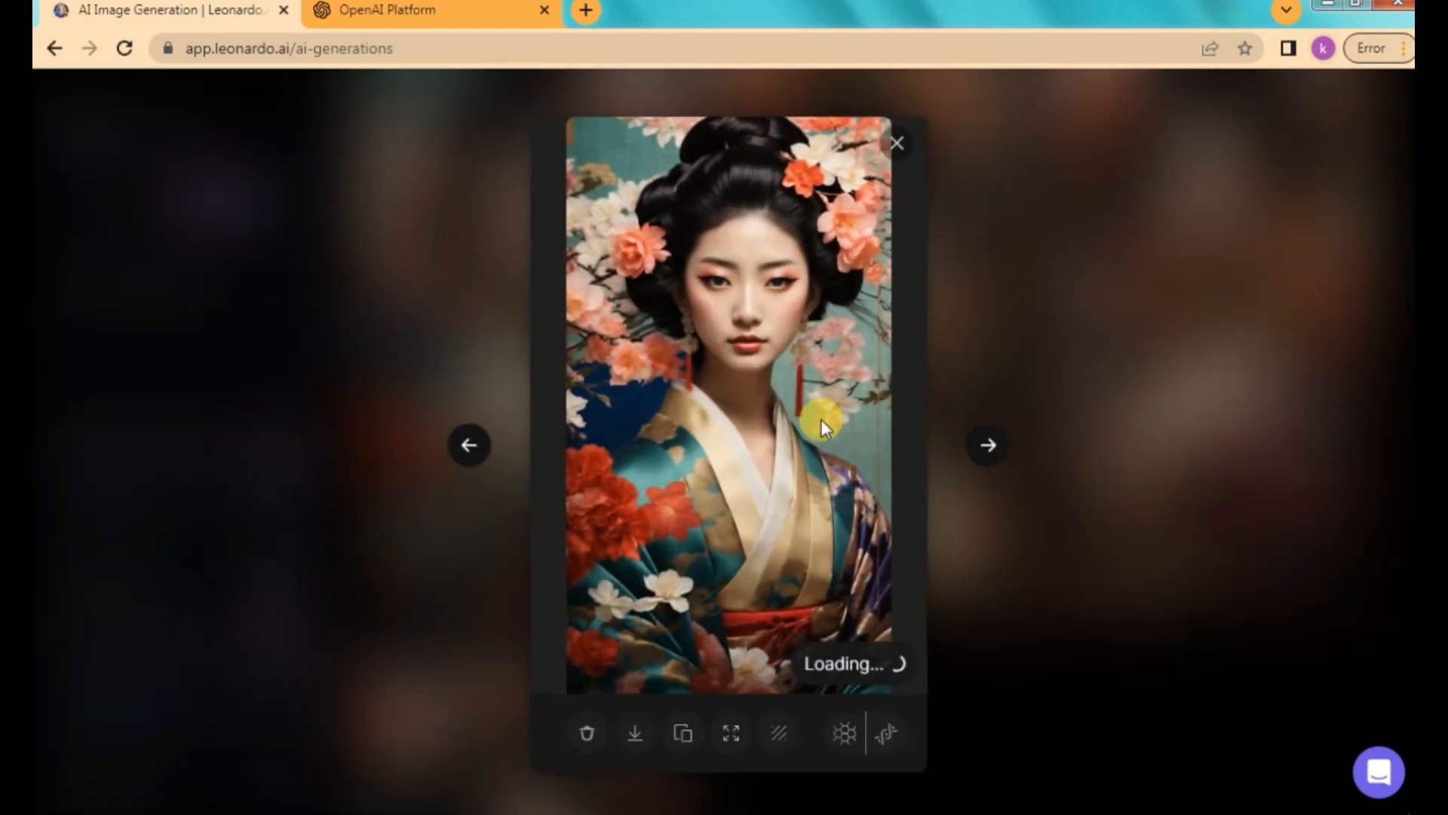
pyautogui.click(990, 448)
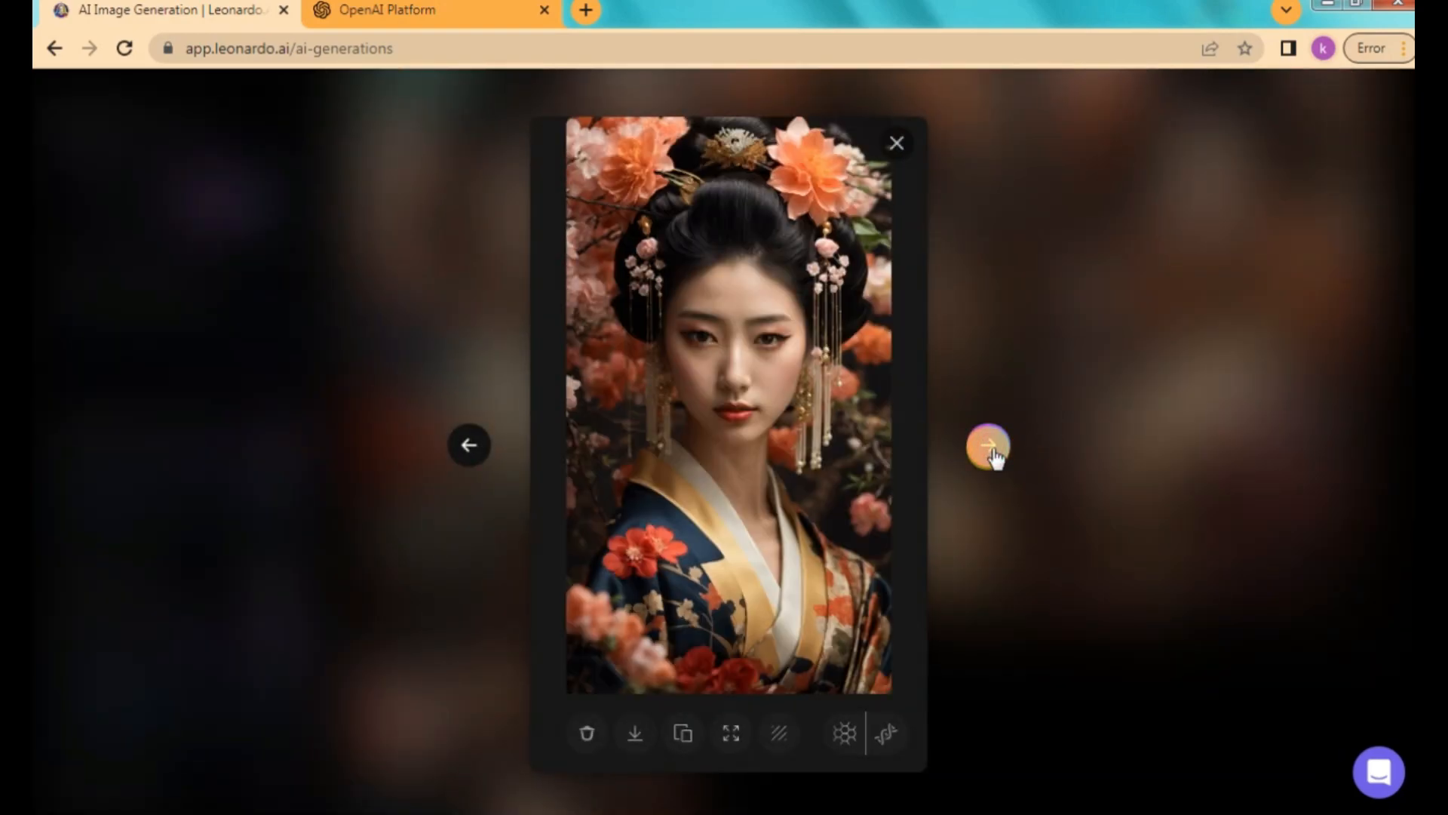
pyautogui.click(990, 448)
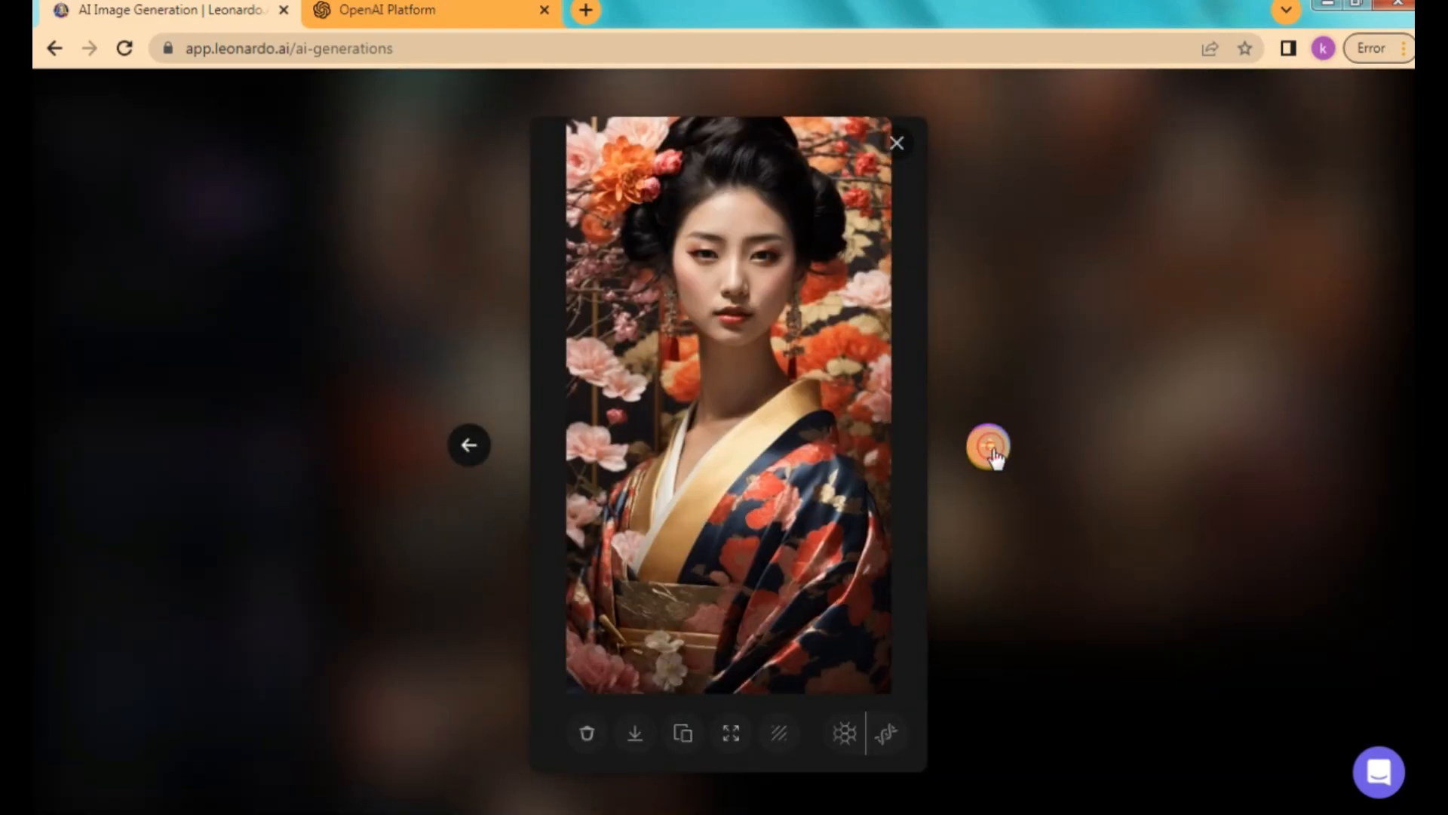
pyautogui.click(990, 448)
pyautogui.click(989, 448)
pyautogui.click(990, 448)
pyautogui.click(990, 448)
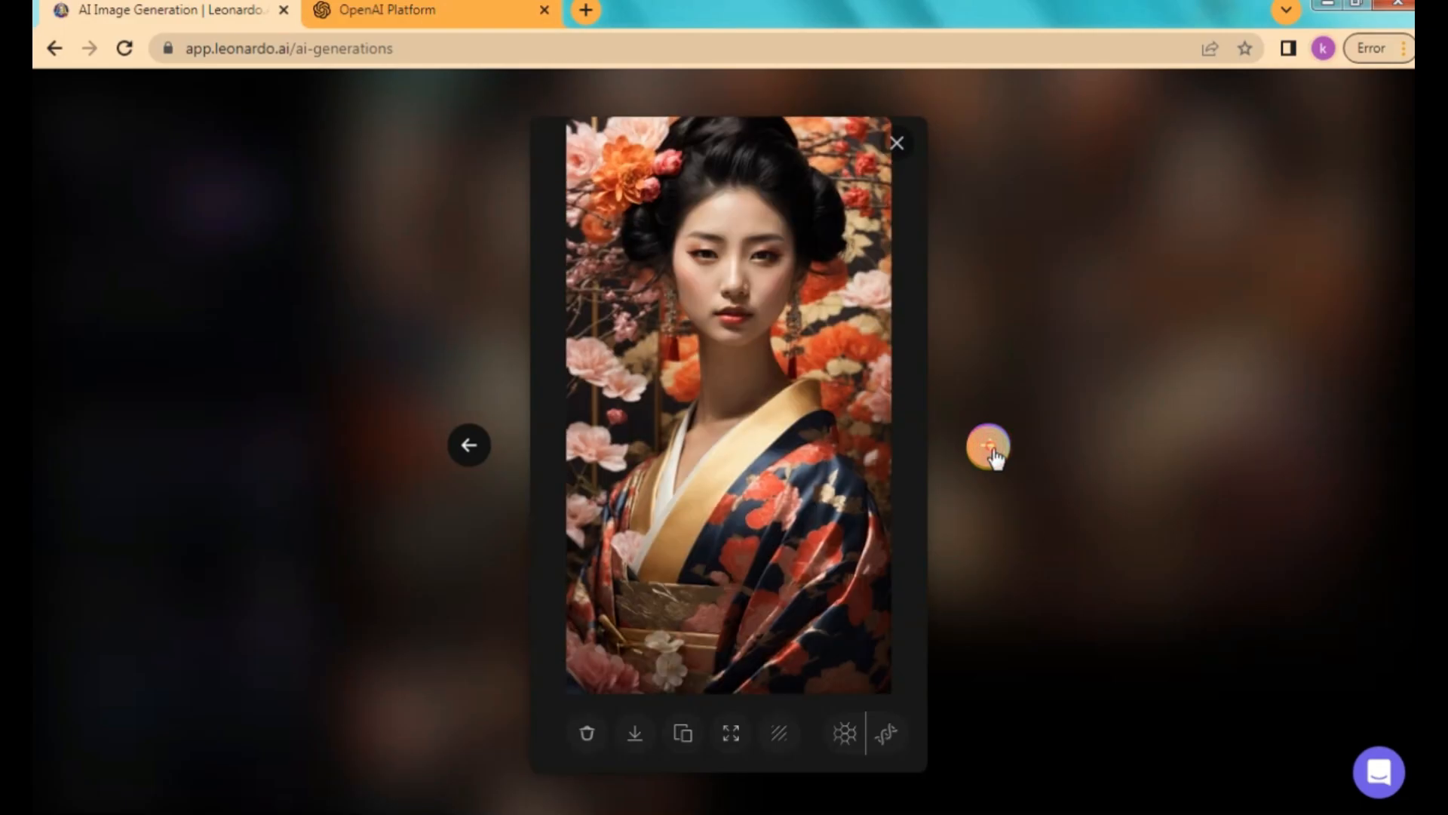
pyautogui.click(899, 145)
pyautogui.scroll(-3, 873, 284)
pyautogui.click(517, 598)
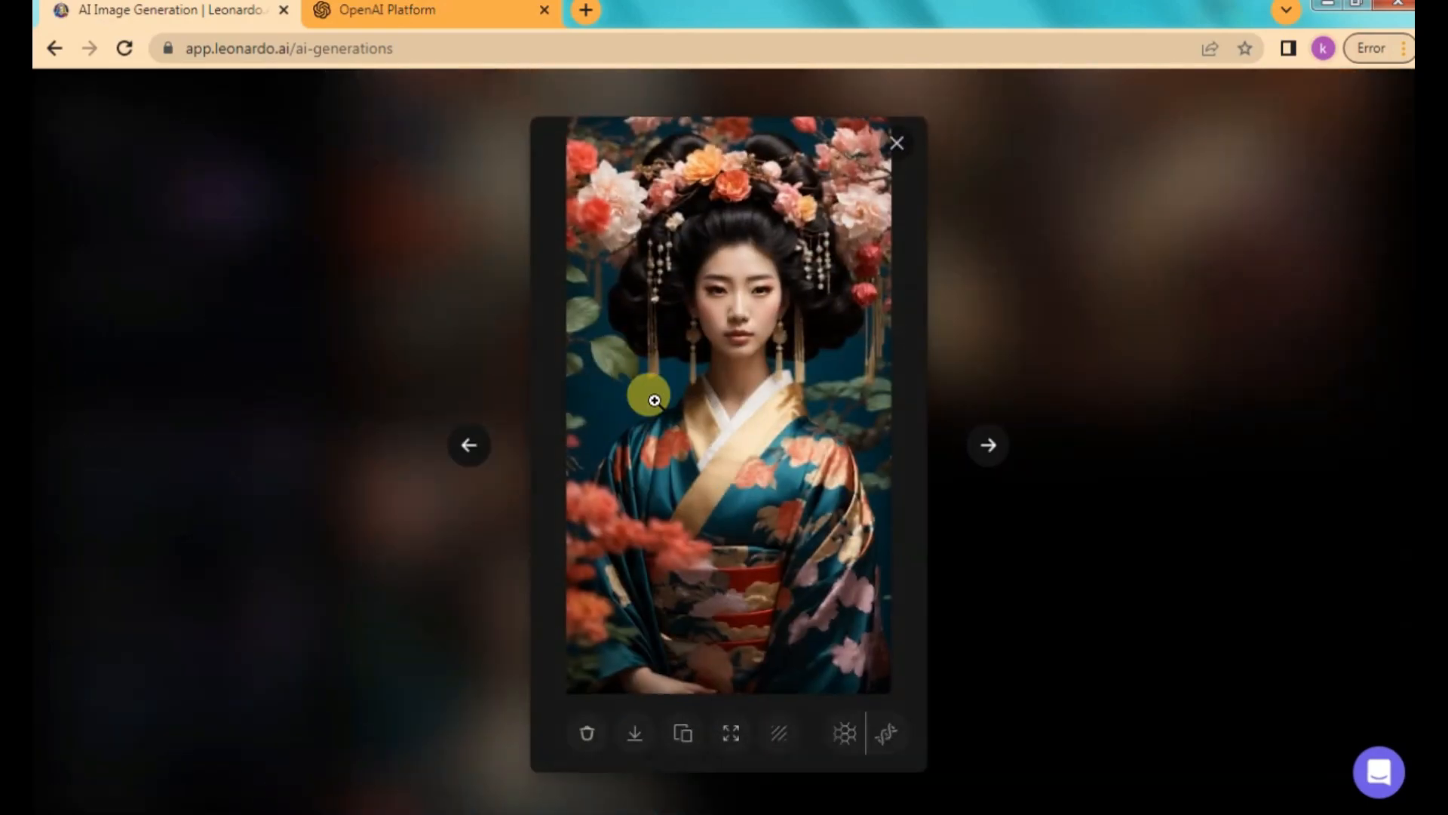
pyautogui.click(896, 143)
# Step: View the PhotoReal Cinematic dancer images enlarged, cycling through the set, and close the preview
pyautogui.scroll(-6, 423, 657)
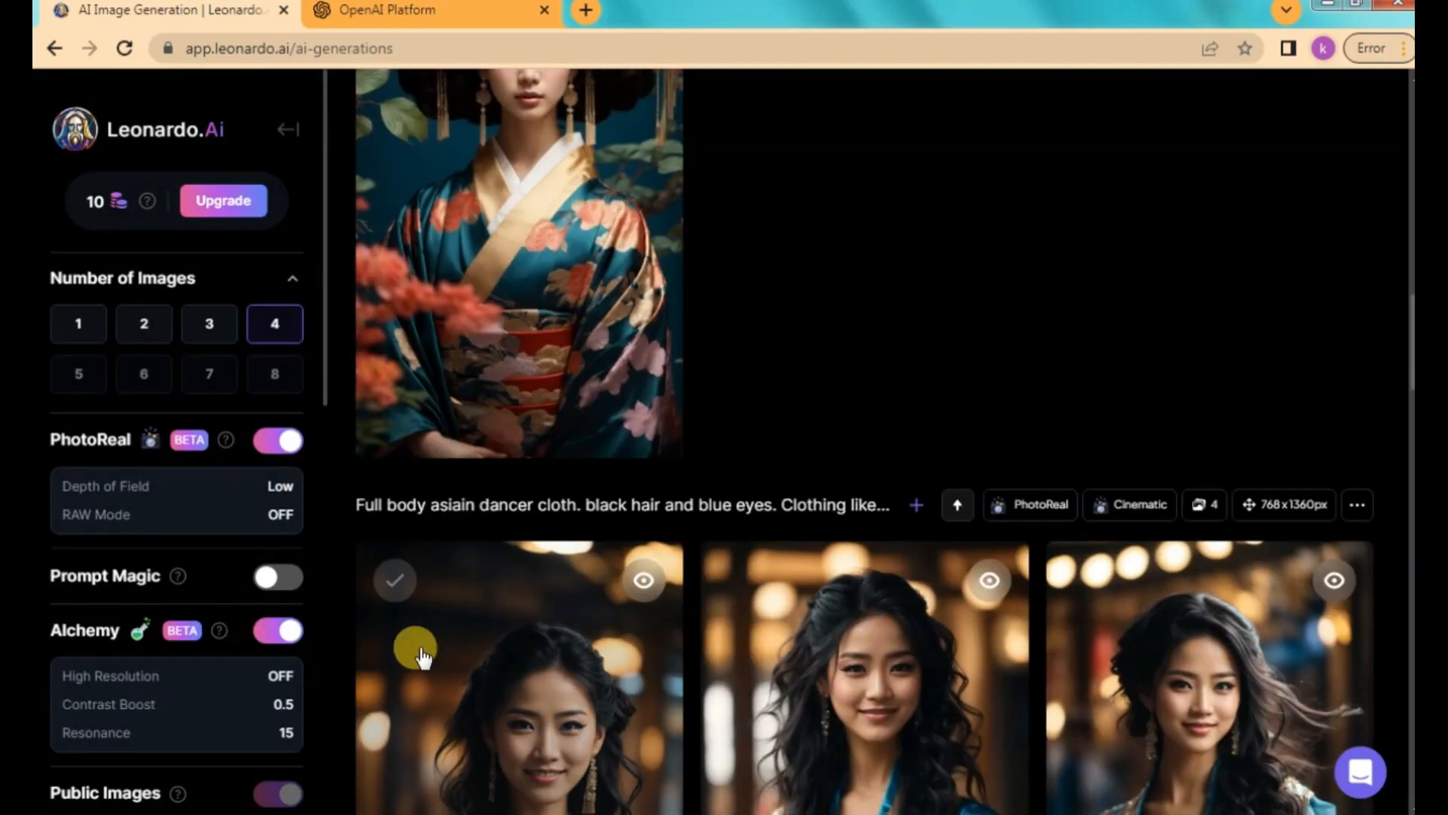
pyautogui.click(536, 716)
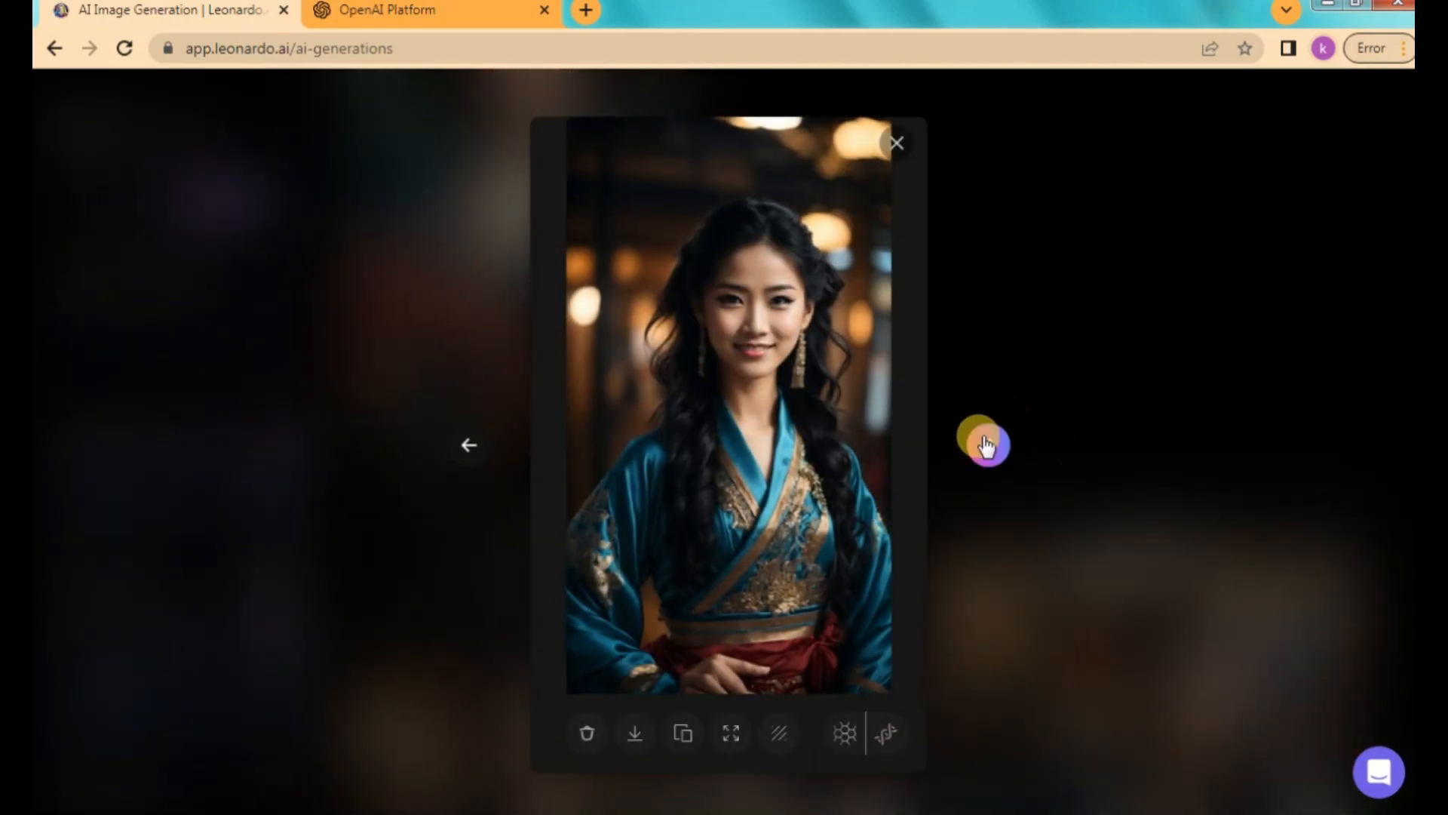
pyautogui.click(985, 445)
pyautogui.click(986, 445)
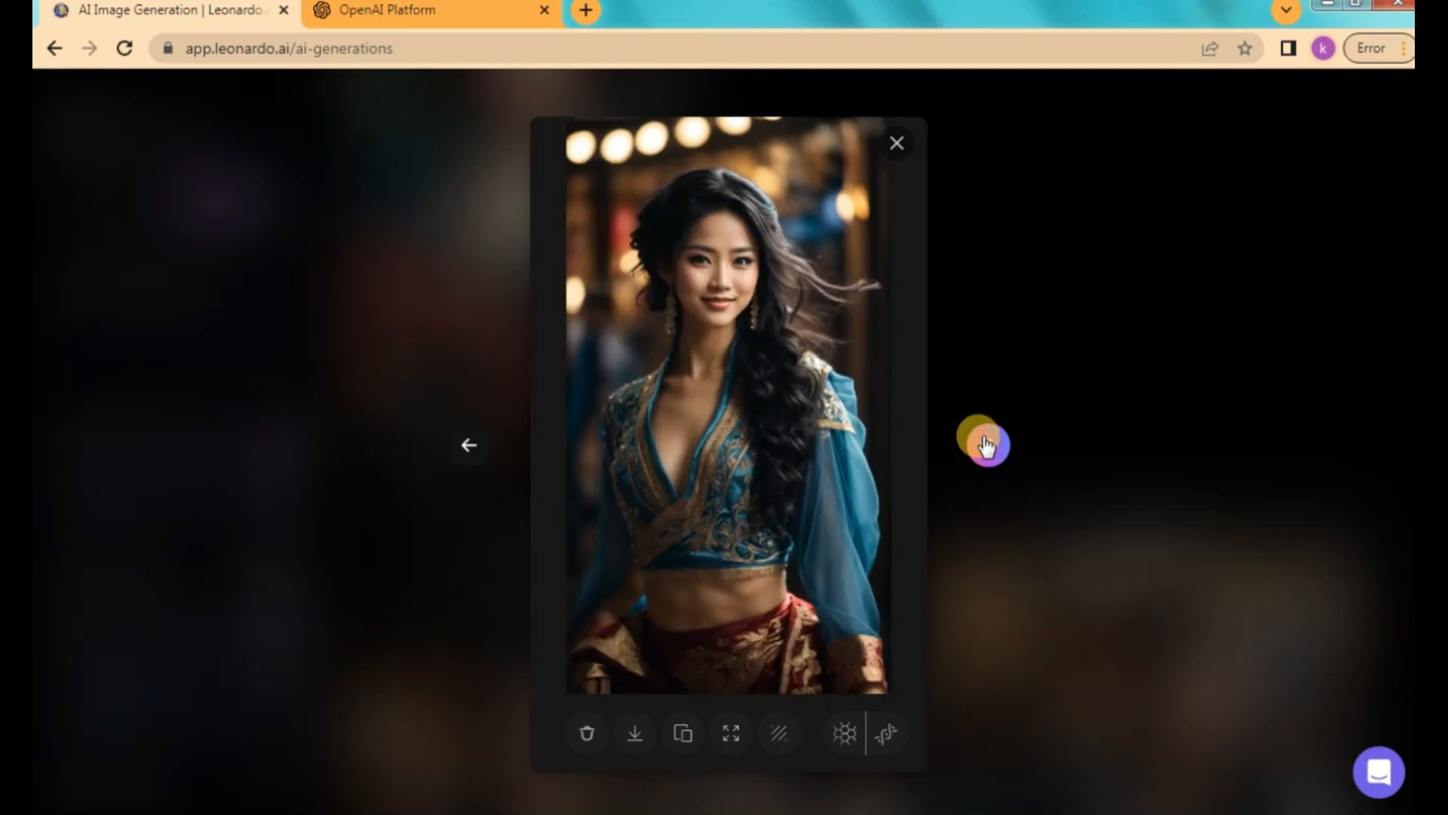
pyautogui.click(986, 445)
pyautogui.click(986, 445)
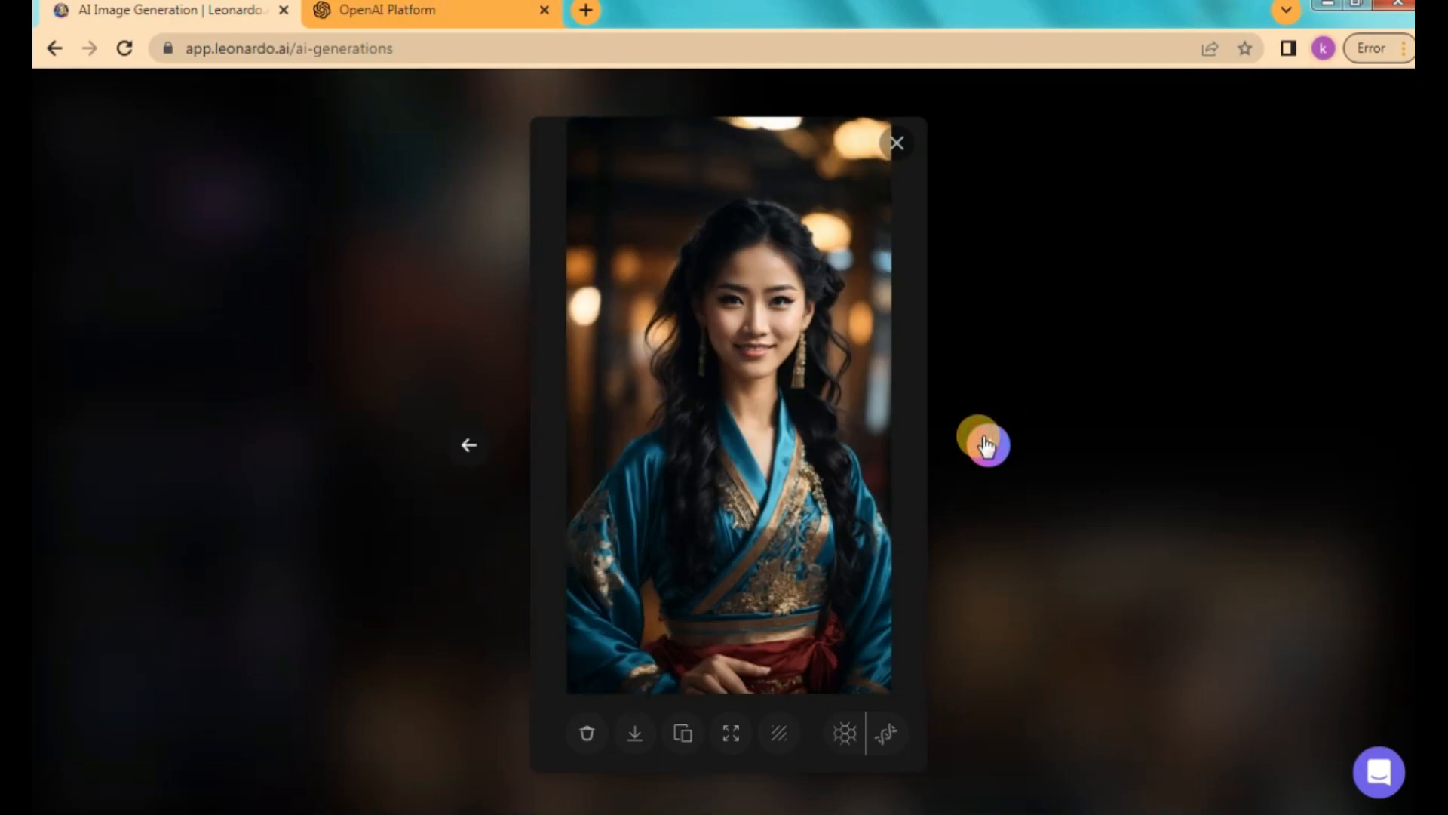
pyautogui.click(986, 445)
pyautogui.click(985, 445)
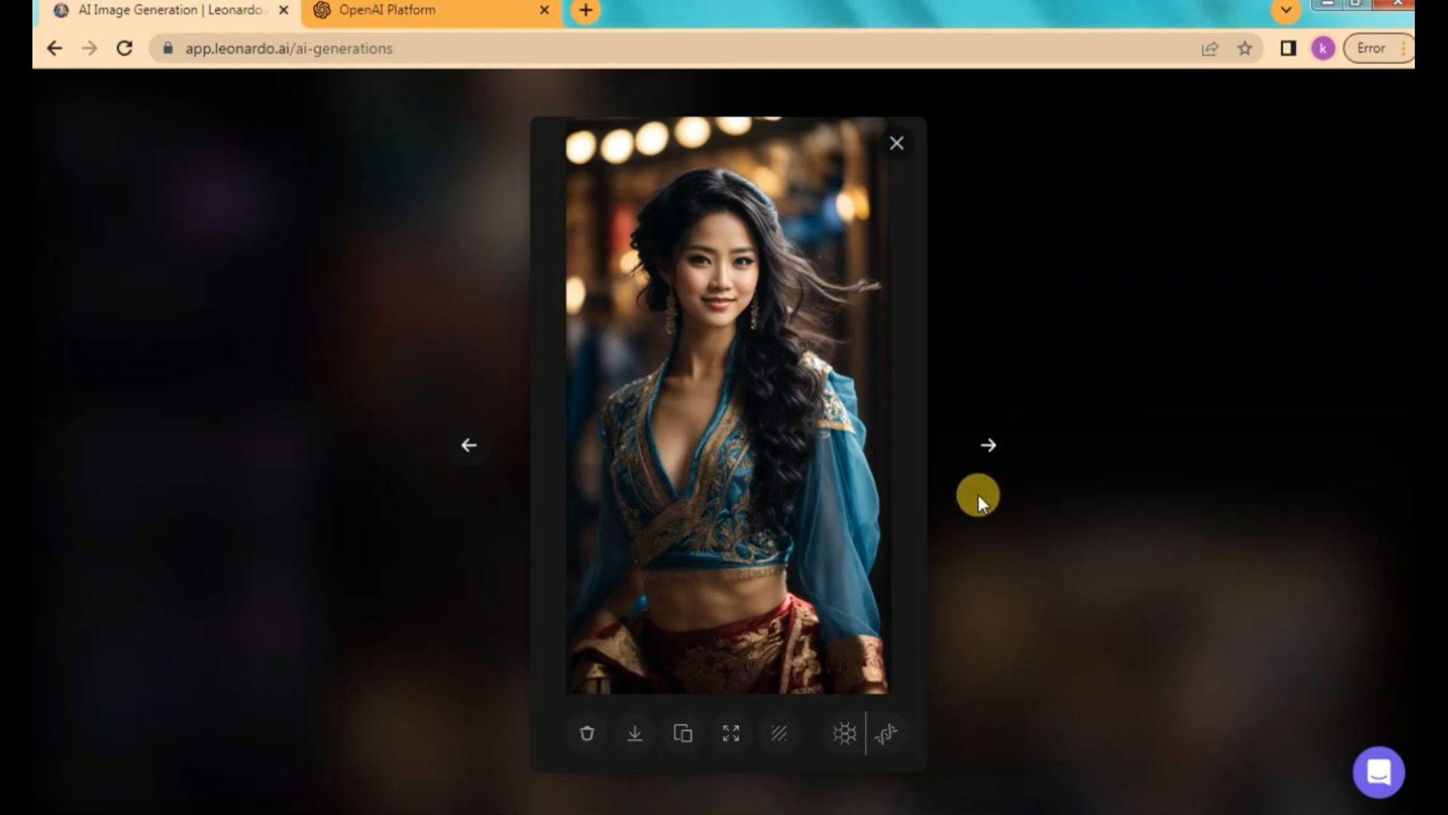
pyautogui.click(894, 144)
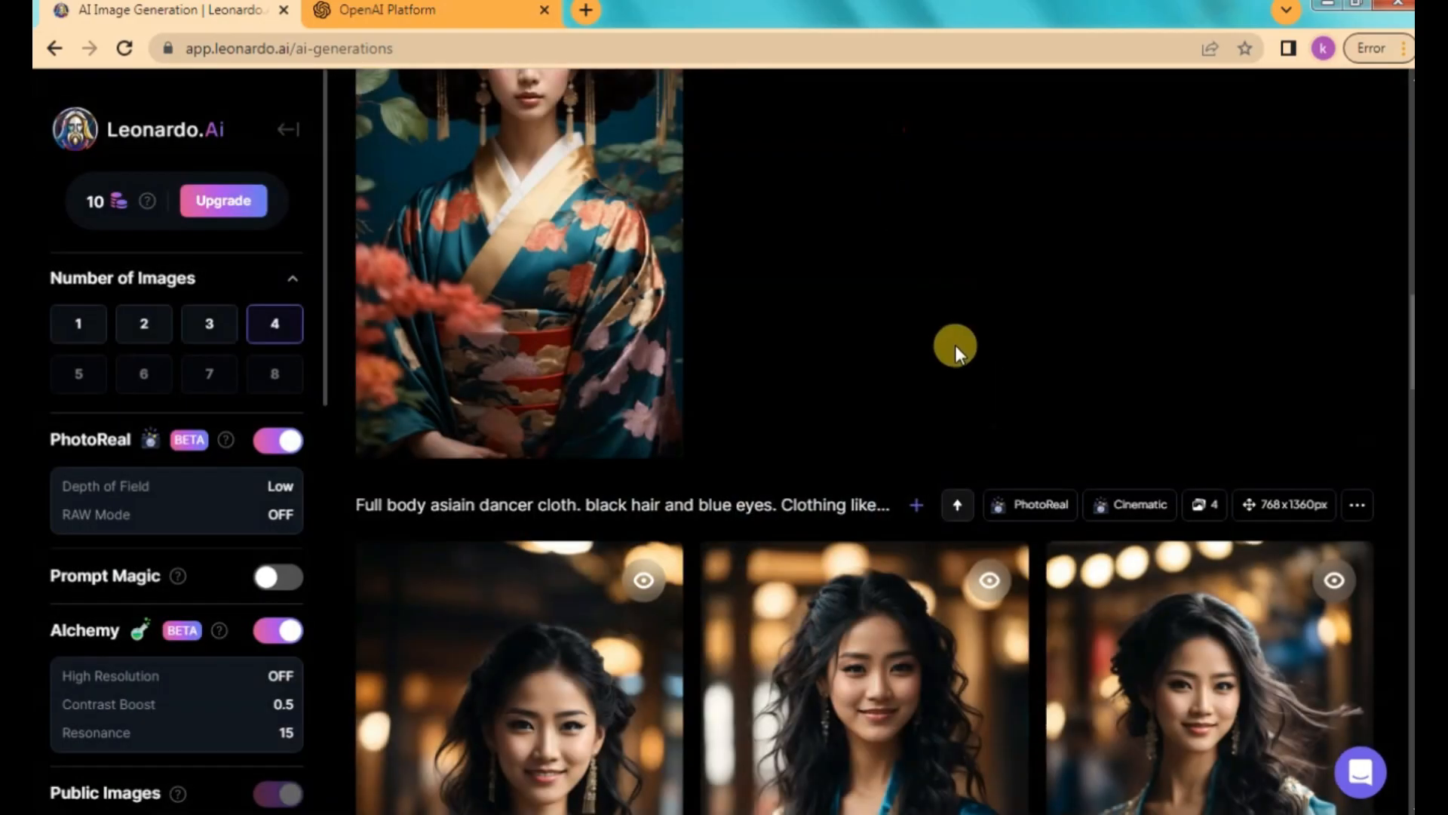
# Step: Examine the enlarged DreamShaper v7 fantasy images of open books and ruins from the "ultra-sharpness, ultra detailed" prompt
pyautogui.scroll(5, 955, 346)
pyautogui.scroll(-4, 935, 479)
pyautogui.scroll(-15, 917, 614)
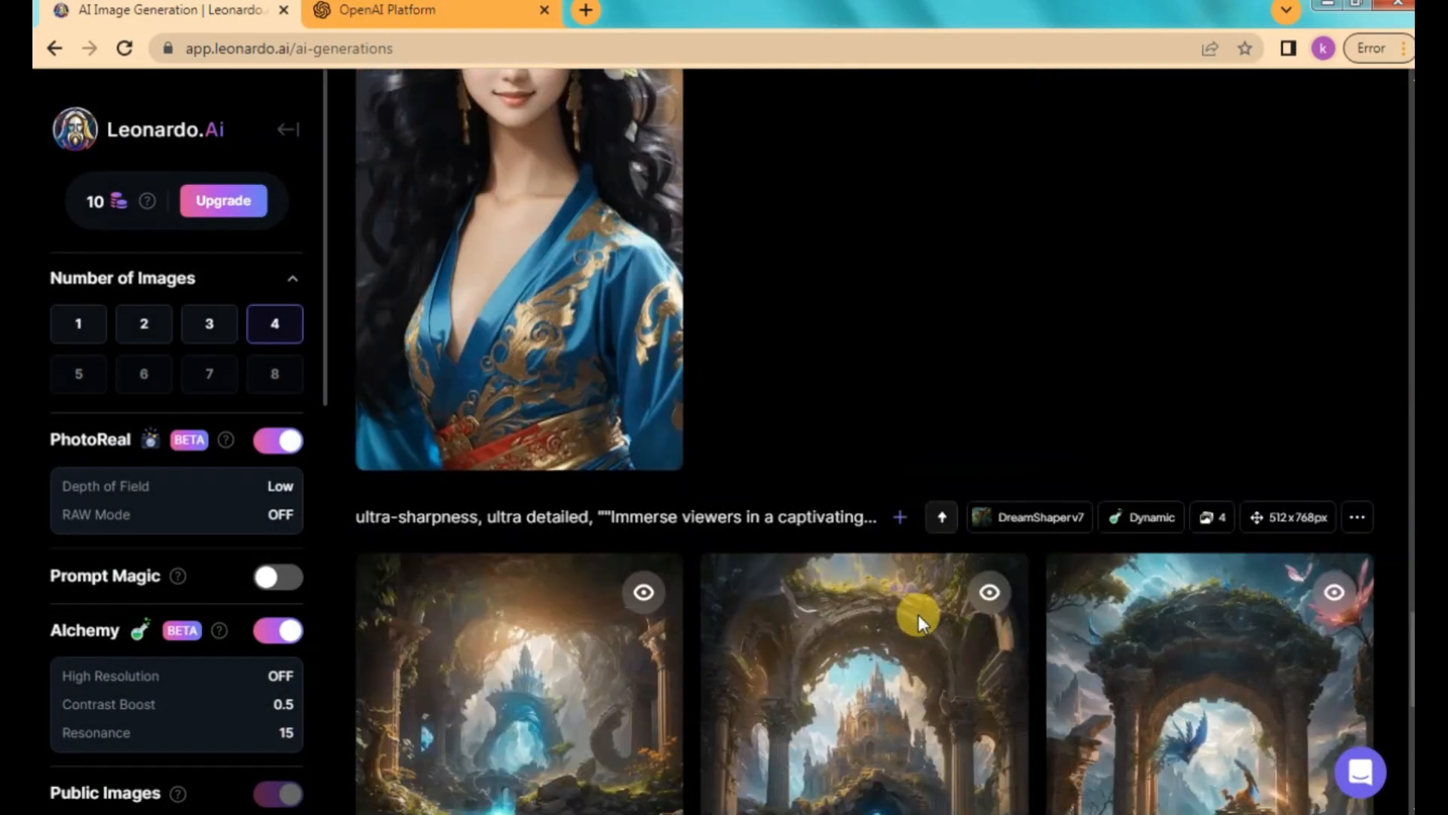
pyautogui.scroll(3, 917, 614)
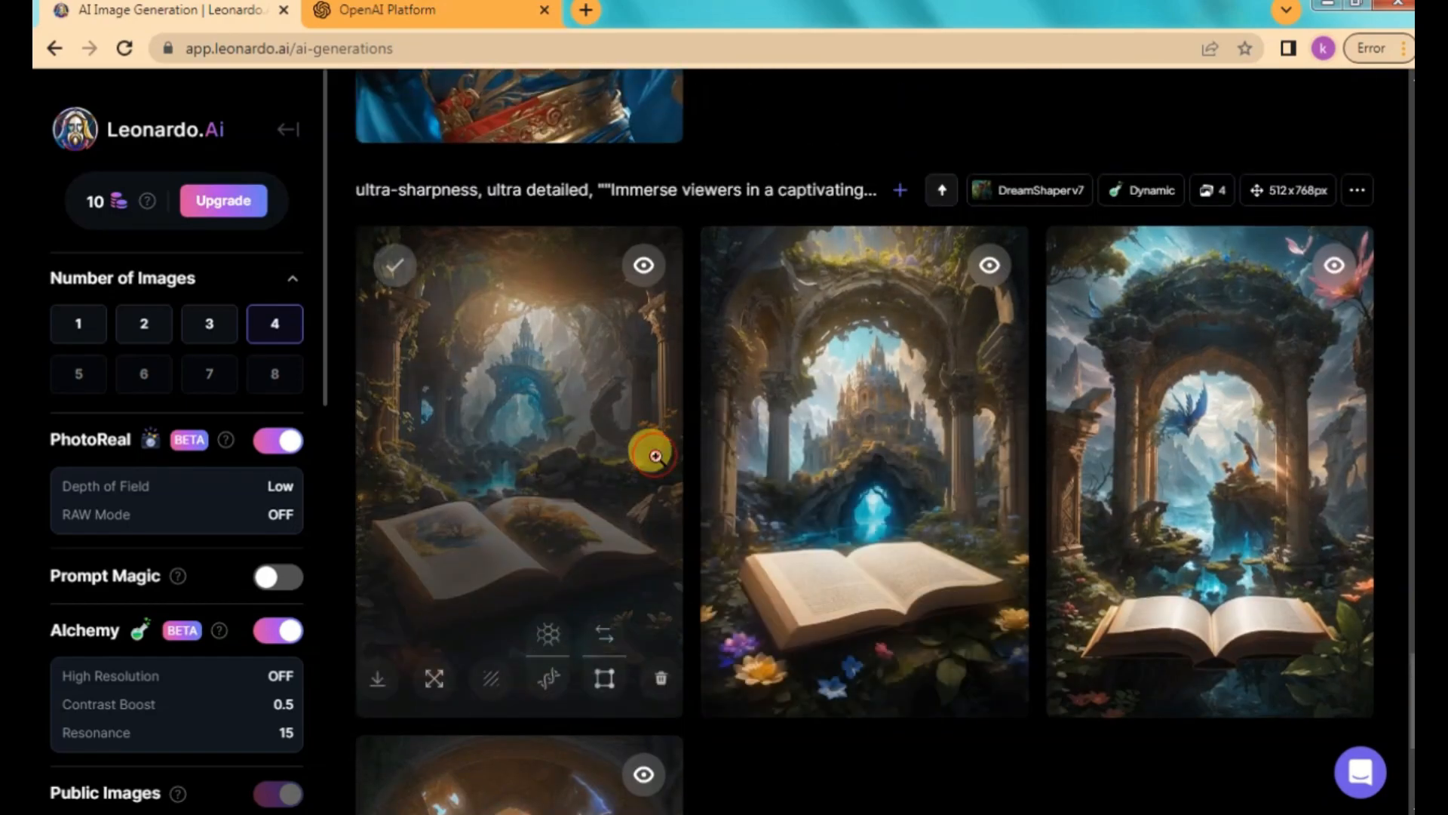
pyautogui.click(650, 449)
pyautogui.click(994, 446)
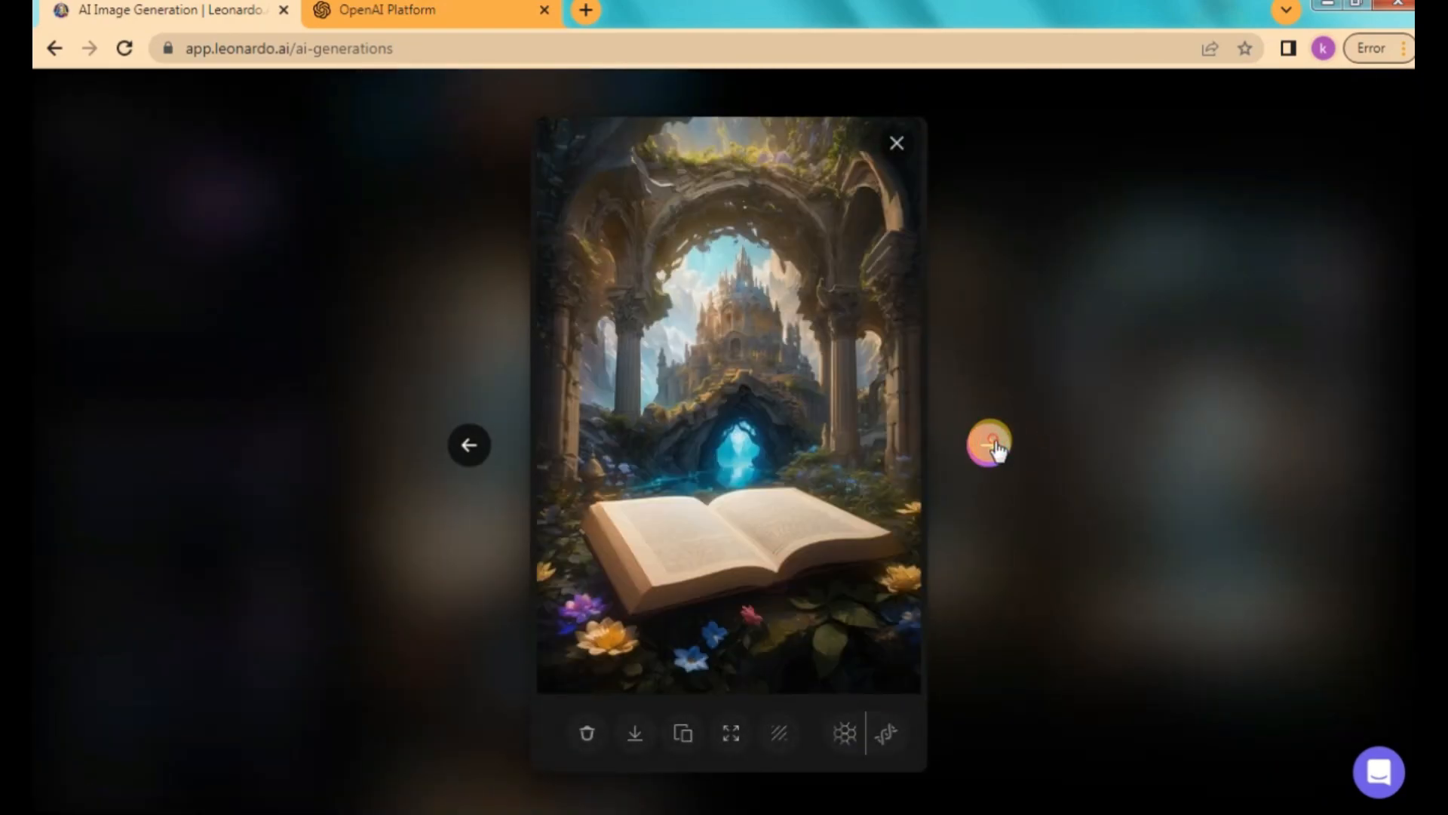
pyautogui.click(994, 446)
pyautogui.click(994, 446)
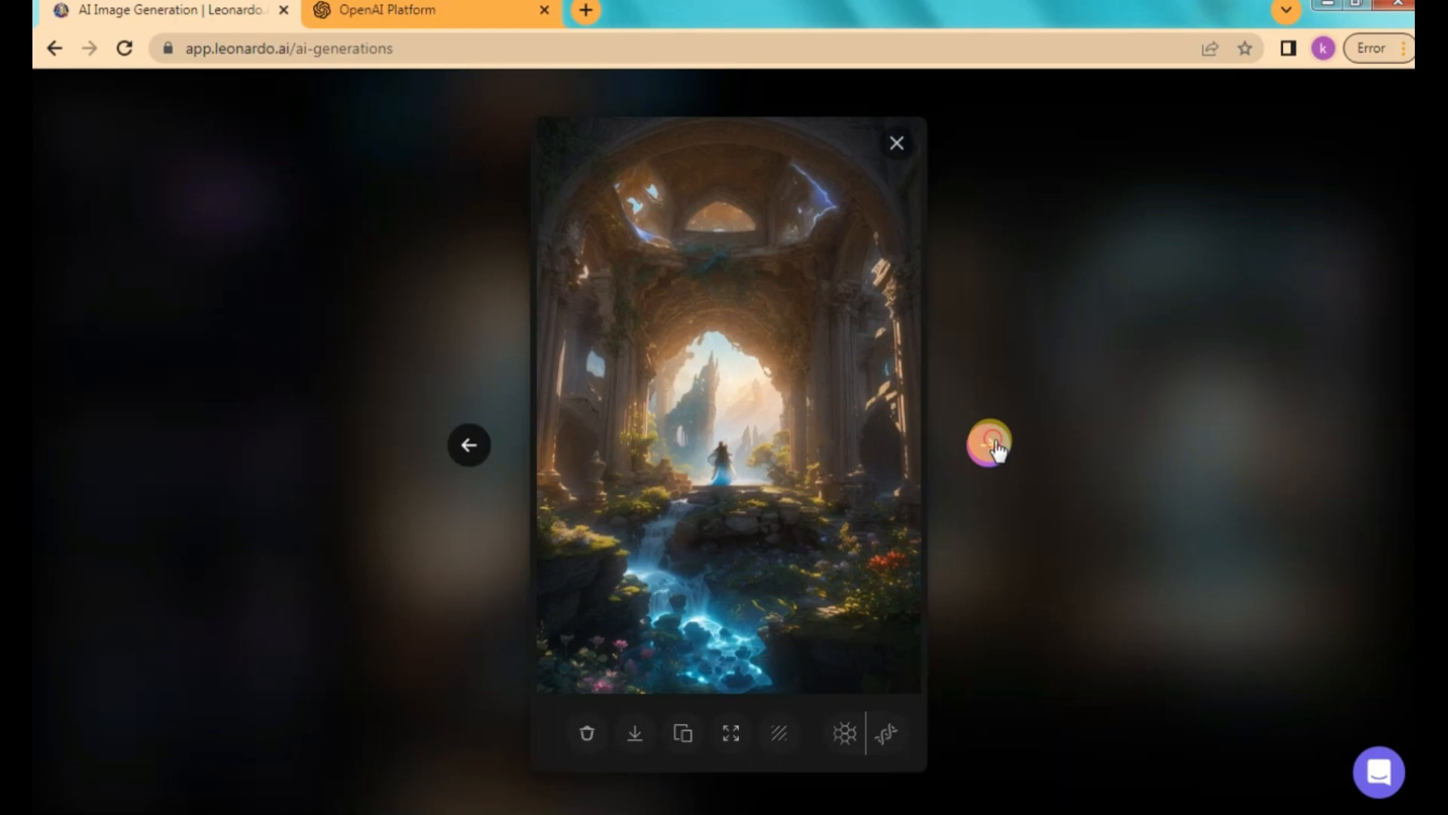
pyautogui.click(994, 446)
pyautogui.click(994, 446)
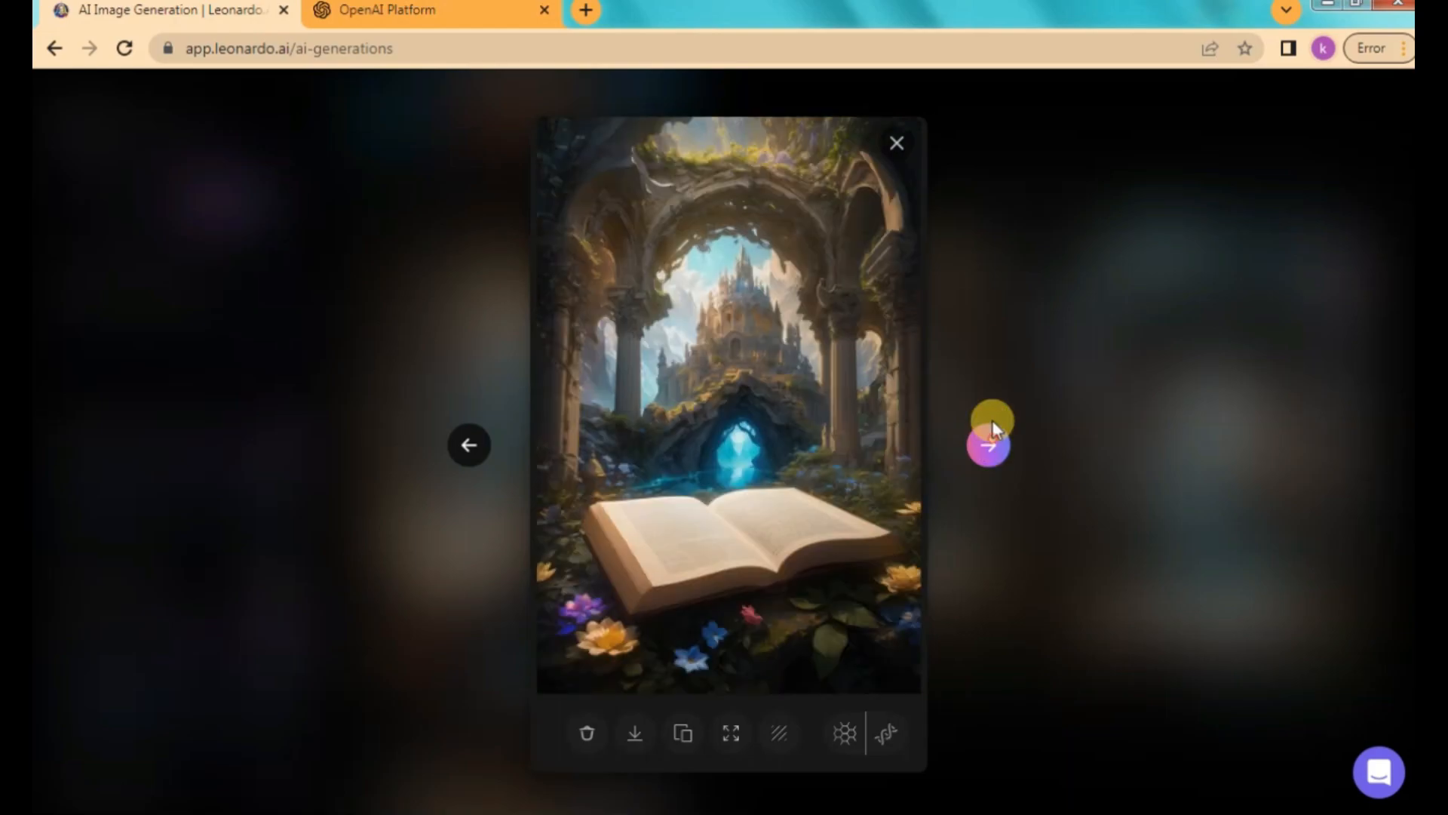
pyautogui.click(897, 143)
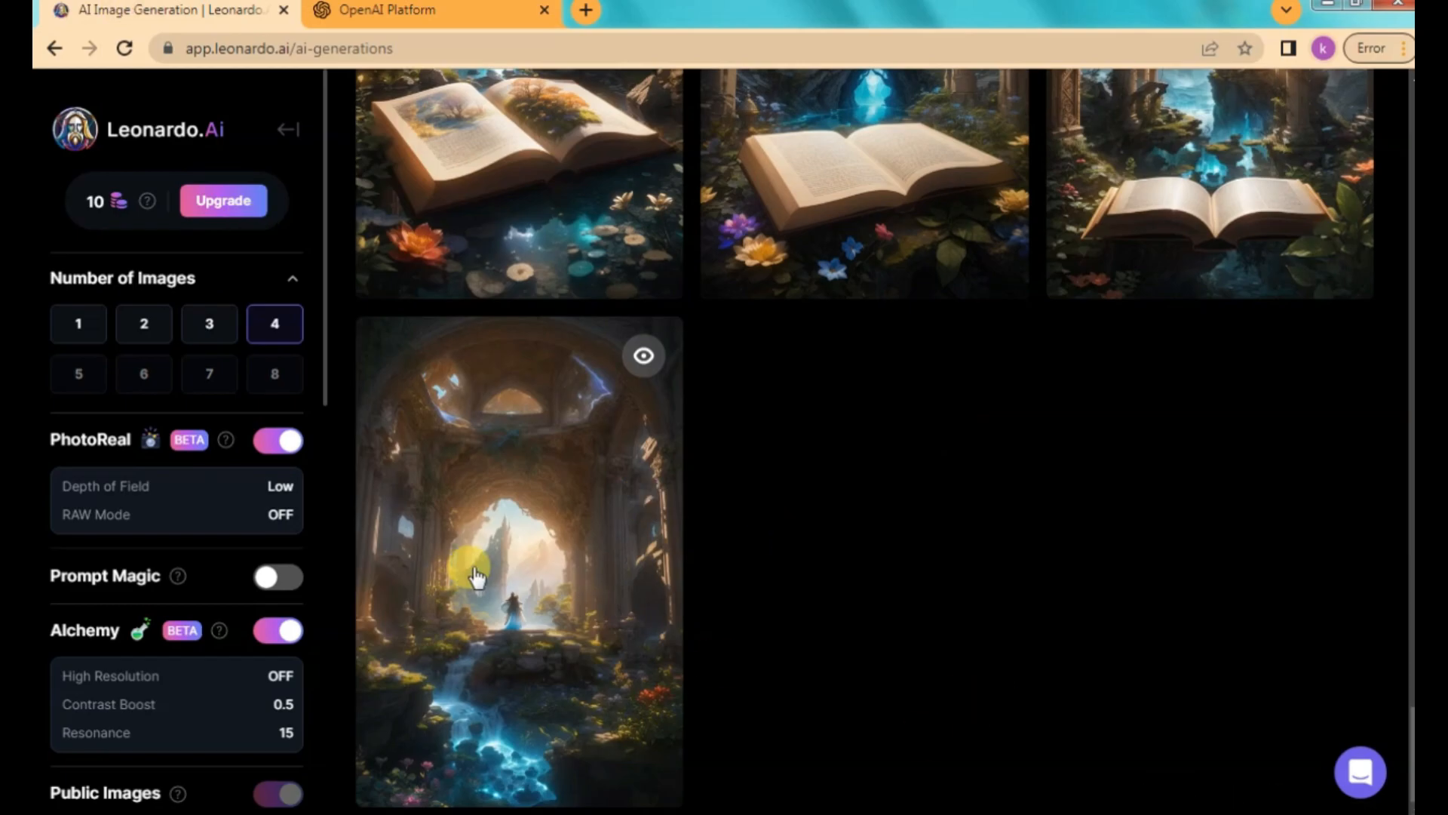
pyautogui.moveTo(415, 558)
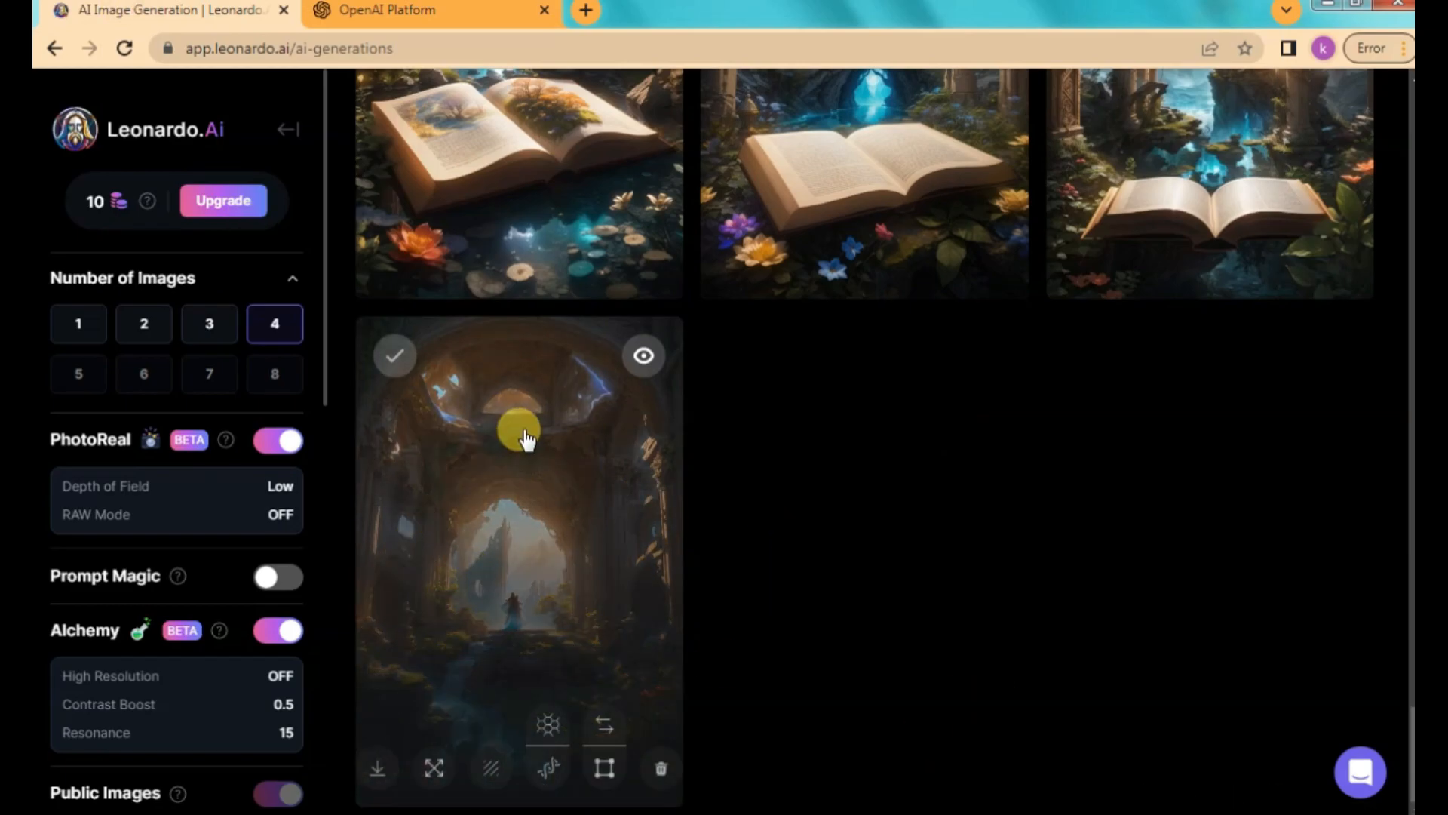